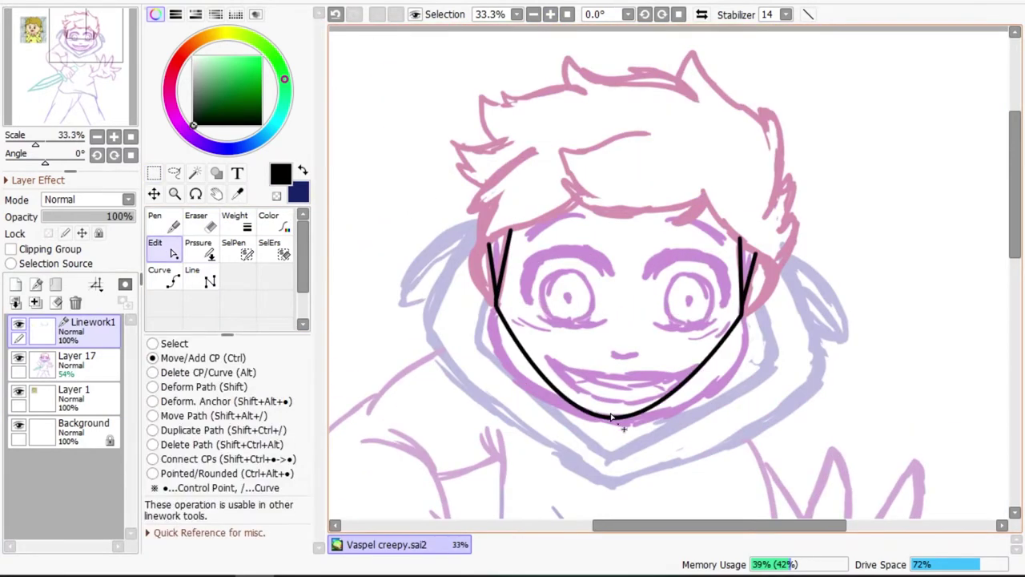
- Reshape the jaw curve and right cheek stroke to follow the sketch
left_click_drag(613, 422, 634, 436)
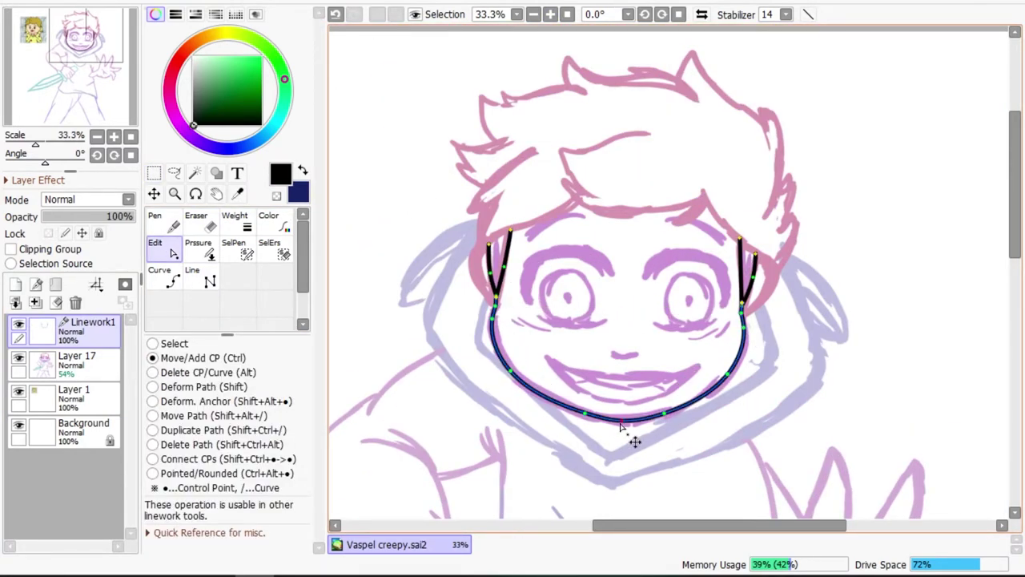
scroll(509, 333, "up", 2)
left_click(753, 324)
left_click(198, 248)
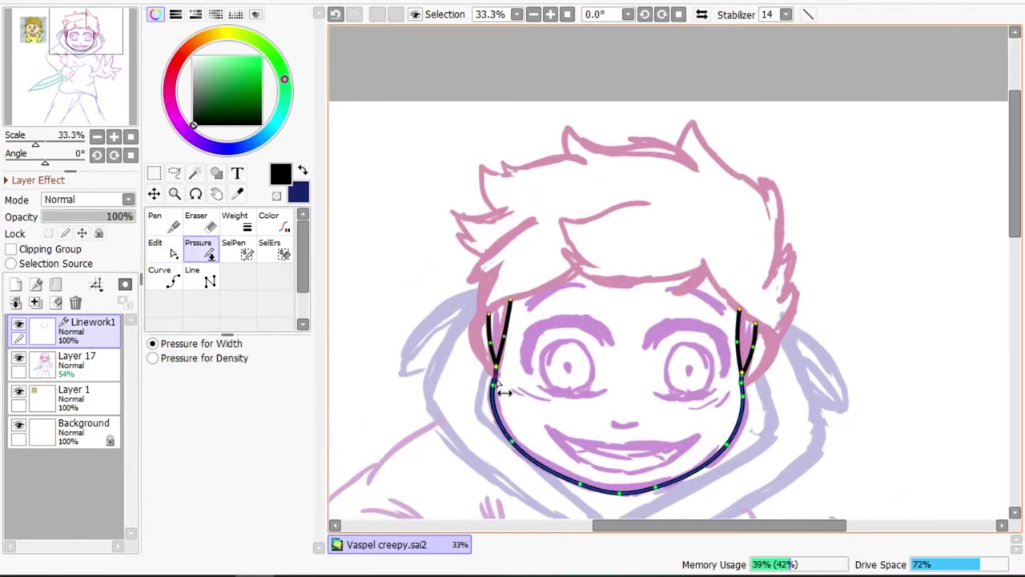
left_click(158, 248)
- Draw a zigzag hair line across the forehead with straight point-to-point segments
left_click(200, 276)
left_click(653, 204)
left_click(560, 217)
left_click(589, 260)
left_click(705, 267)
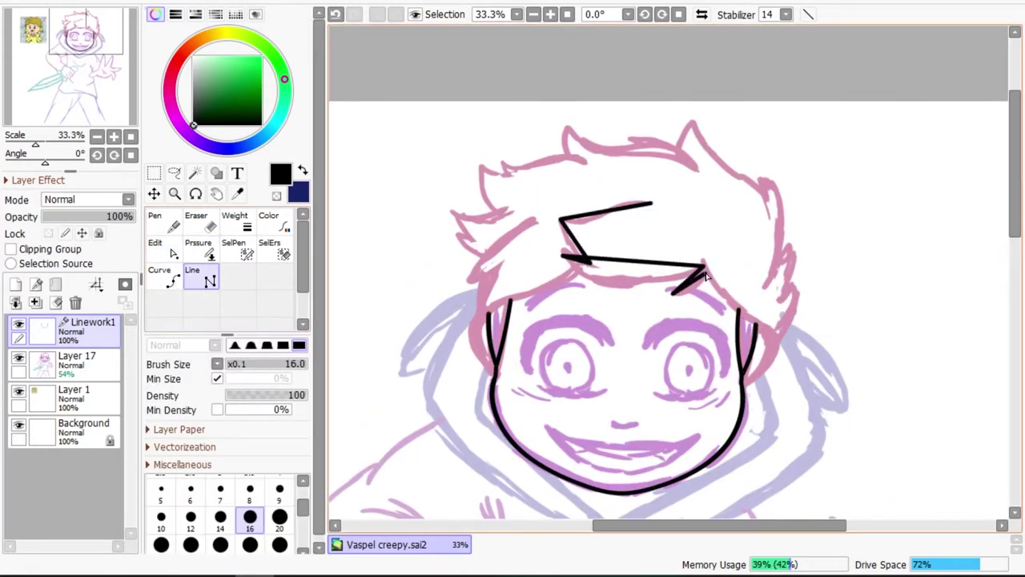
- Outline the left ear and bulge the right ear curve further outward
left_click(475, 321)
left_click(469, 357)
left_click(479, 378)
left_click(495, 370)
key("ctrl")
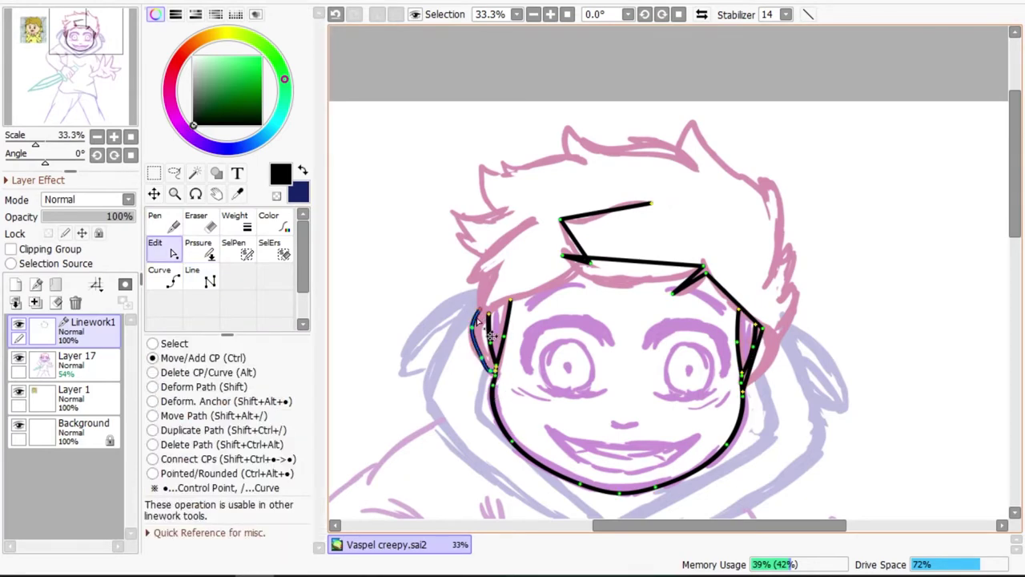
scroll(478, 324, "up", 1)
left_click_drag(824, 274, 836, 282)
- Bend the front fringe strokes into smooth curves
left_click(164, 220)
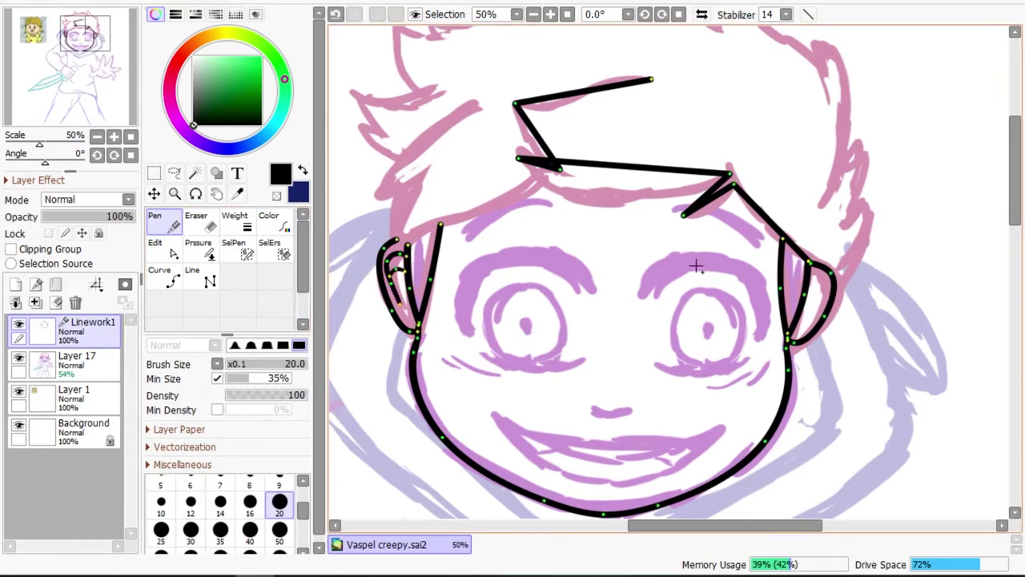
key("ctrl")
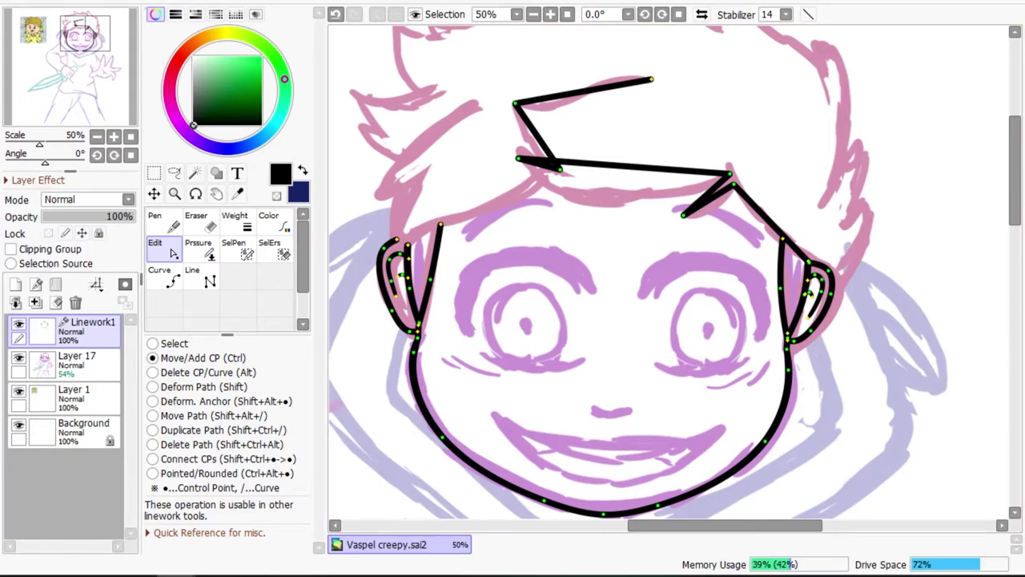
key("shift+alt")
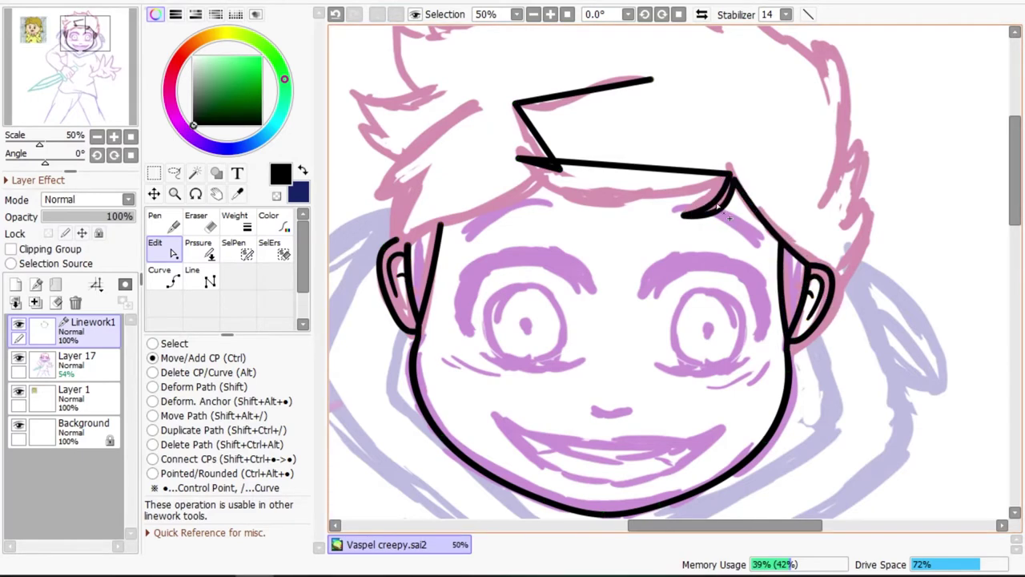
left_click_drag(608, 168, 560, 201)
left_click_drag(584, 87, 622, 96)
left_click(198, 248)
mouse_move(521, 230)
left_mouse_down()
mouse_move(528, 208)
mouse_move(560, 241)
left_mouse_up()
- Add a new curved hair stroke and adjust its line thickness
left_click(192, 277)
left_click(489, 165)
left_click(388, 258)
left_click_drag(430, 217, 506, 282)
key("p")
left_click_drag(492, 195, 526, 286)
key("c")
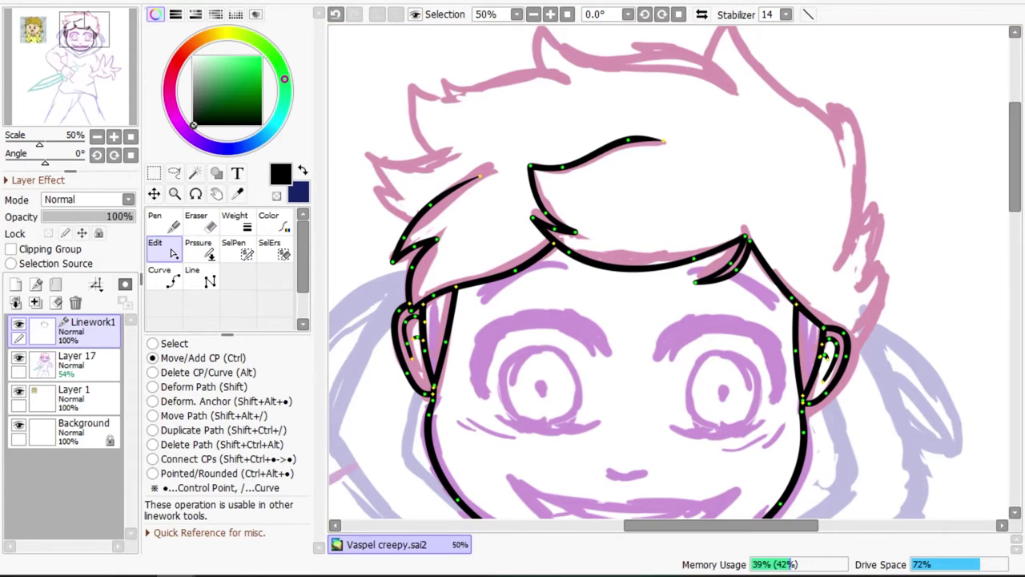
- Plot the jagged top and right edges of the hair outline
left_click(192, 276)
left_click(757, 120)
left_click(720, 81)
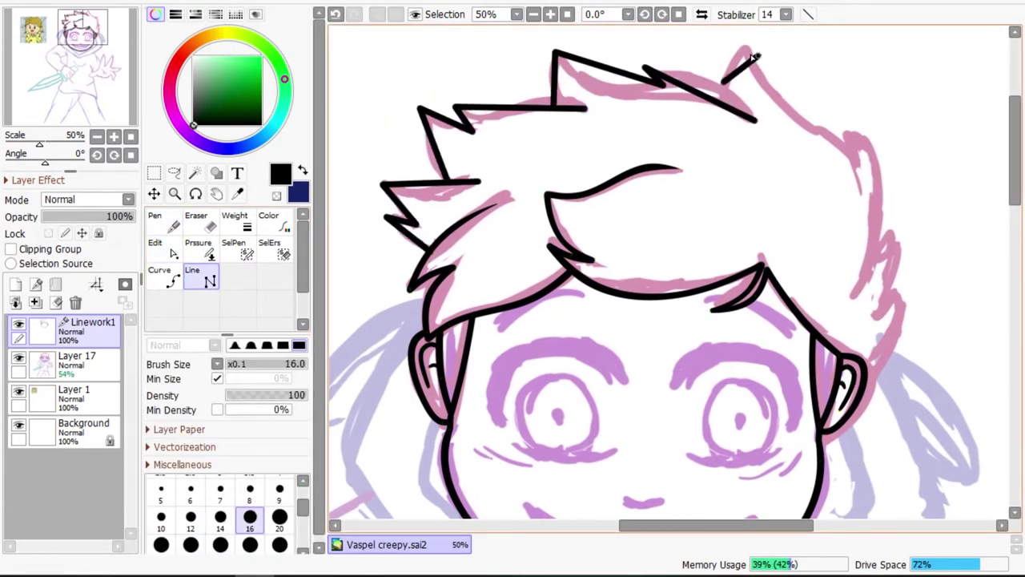
left_click(744, 52)
left_click(849, 122)
left_click(854, 285)
left_click(902, 236)
- Smooth the hair spikes into curves, taper their line weight, and add lashes under the right eye
key("p")
key("c")
mouse_move(450, 220)
left_mouse_down()
mouse_move(520, 152)
mouse_move(736, 105)
mouse_move(911, 160)
left_mouse_up()
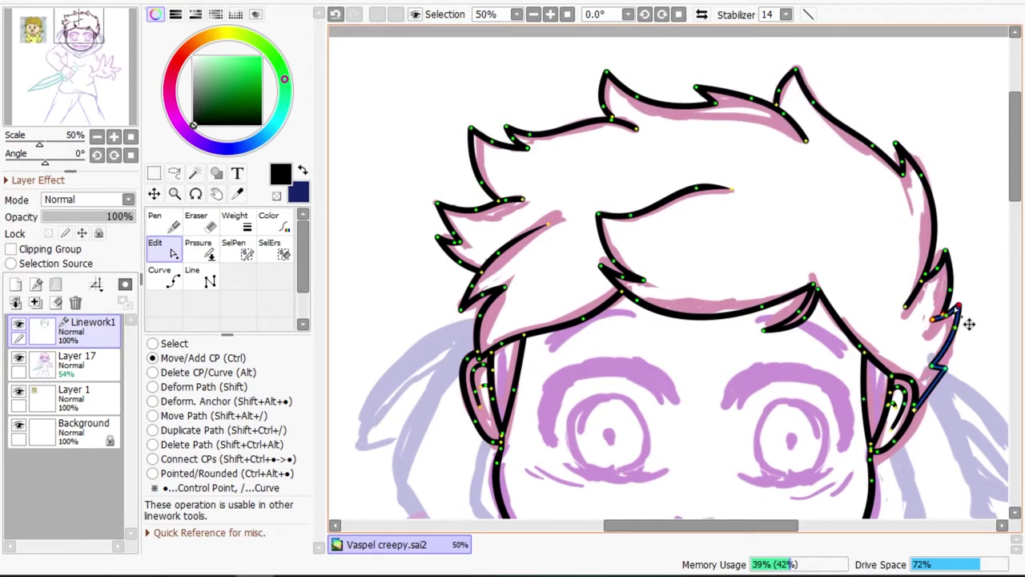
key("p")
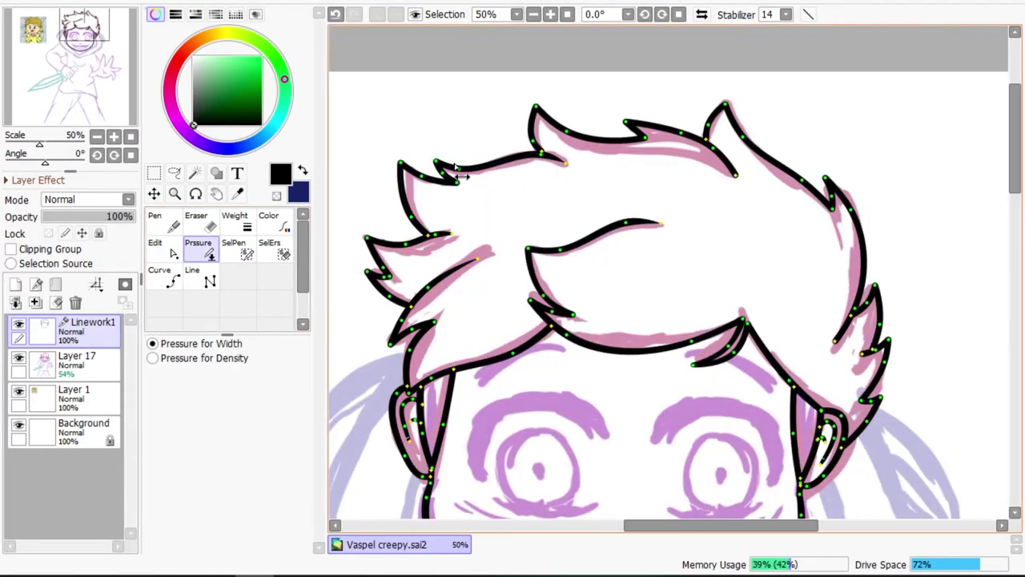
left_click_drag(934, 234, 795, 218)
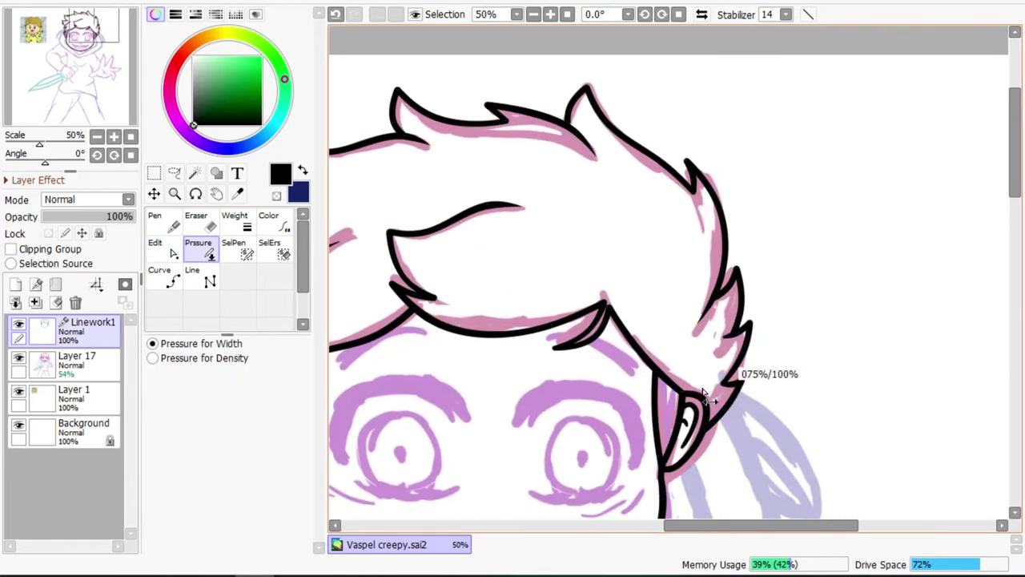
mouse_move(647, 236)
left_mouse_down()
mouse_move(767, 236)
mouse_move(767, 156)
left_mouse_up()
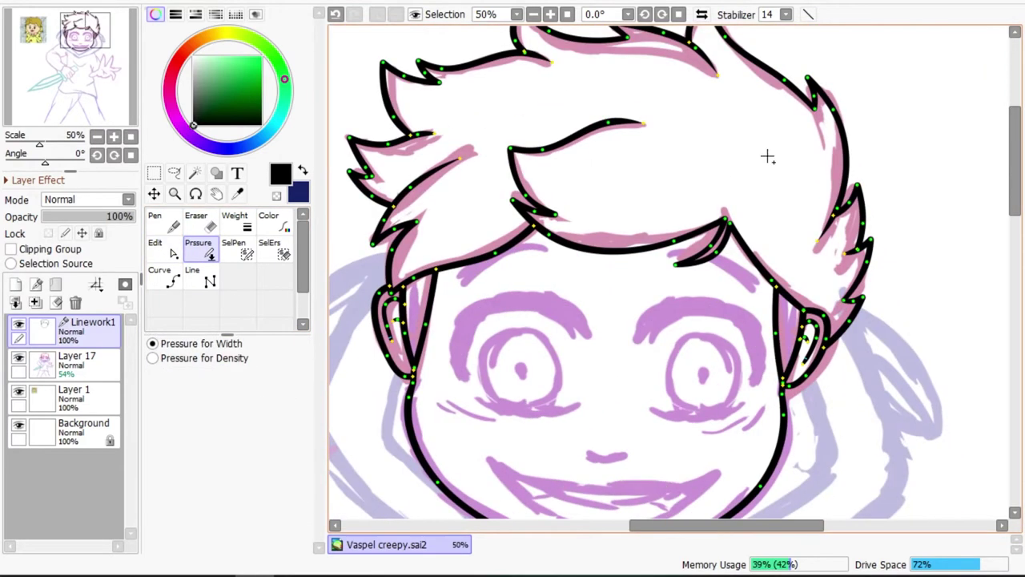
left_click_drag(654, 360, 743, 351)
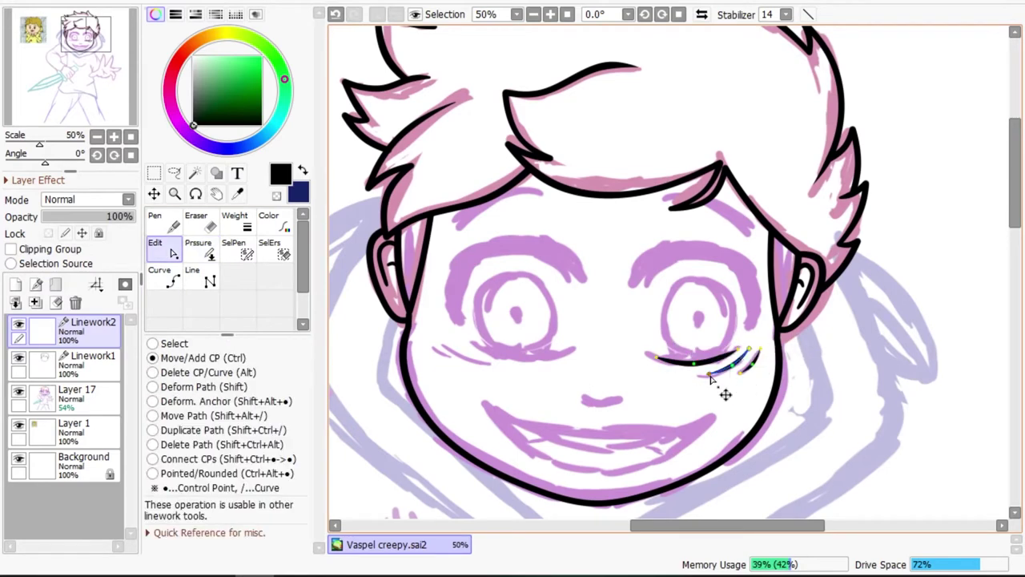
- Draw a tapered arc over the right eye
left_click(192, 276)
left_click(748, 329)
left_click(633, 279)
left_click_drag(690, 304, 696, 240)
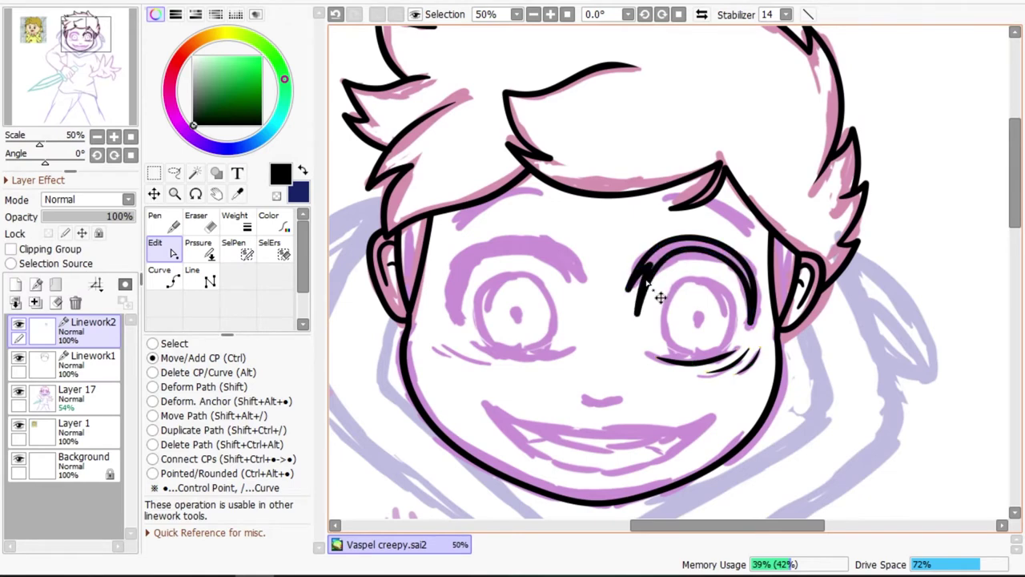
key("p")
left_click_drag(635, 297, 701, 340)
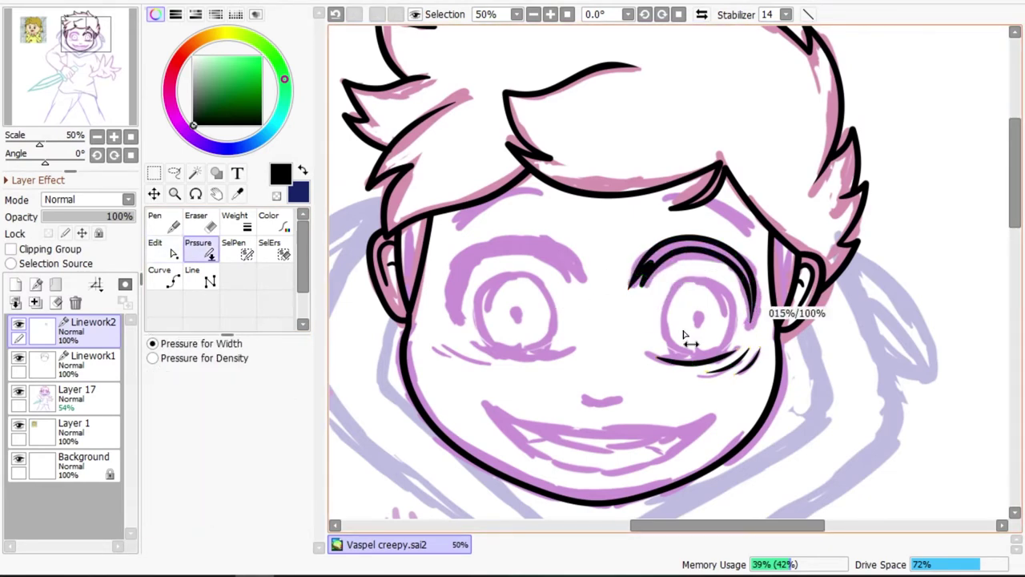
key("ctrl")
- Shape the right eyebrow stroke and thicken its end
left_click(170, 279)
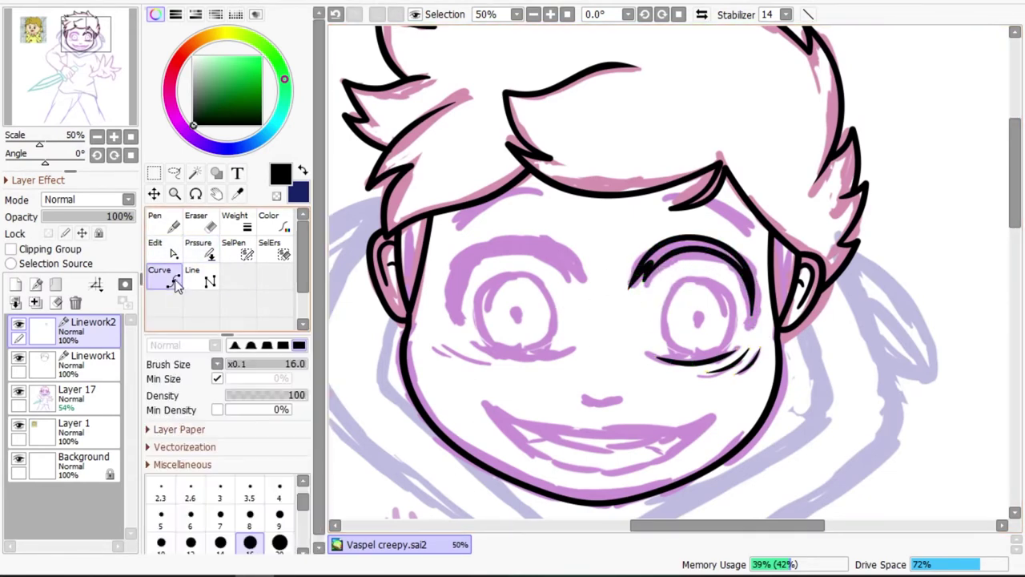
key("ctrl")
left_click_drag(663, 202, 675, 218)
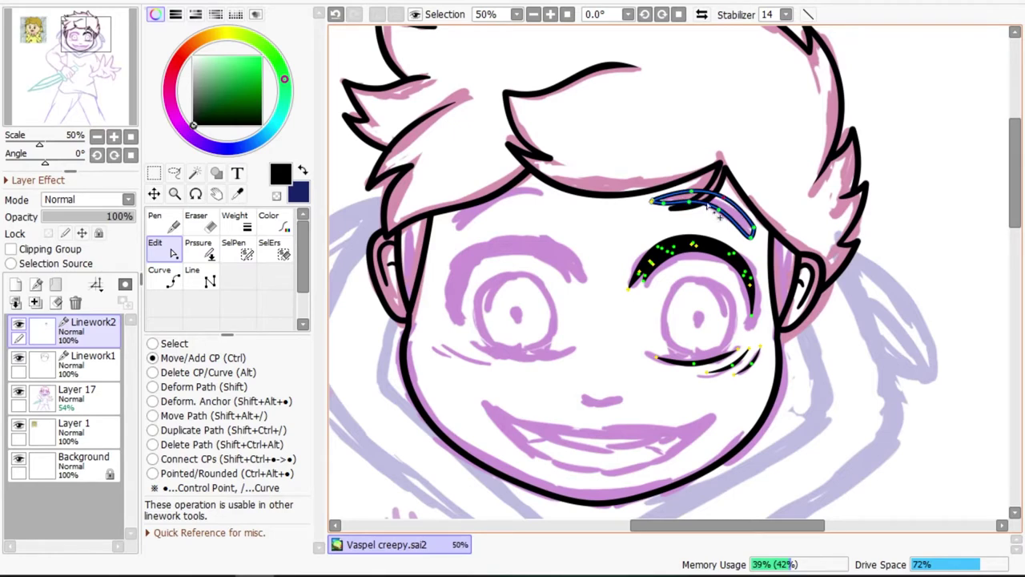
left_click_drag(753, 232, 767, 252)
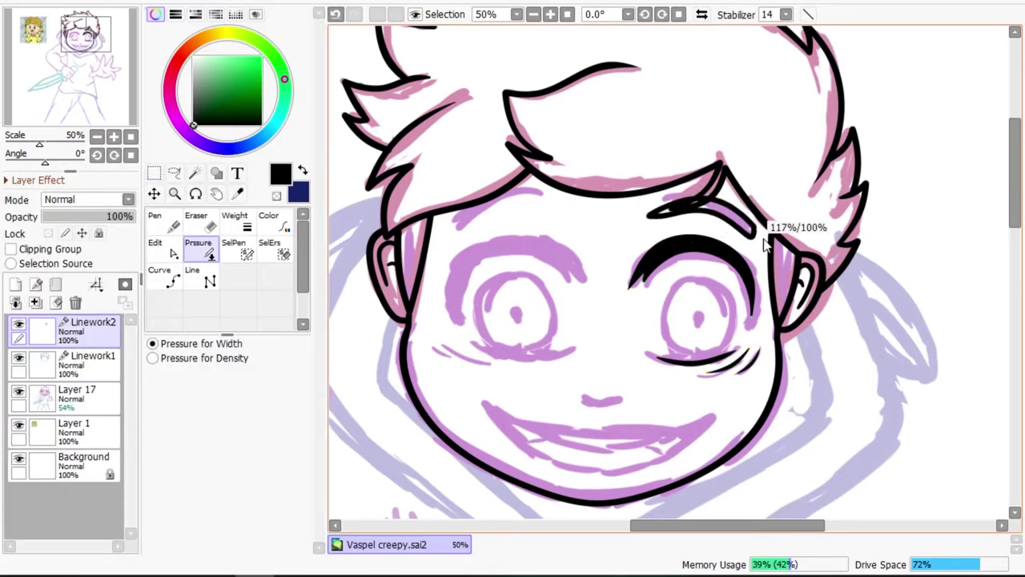
- Draw the round right-eye outline with varied thickness and add a layer for its copy
left_click(164, 274)
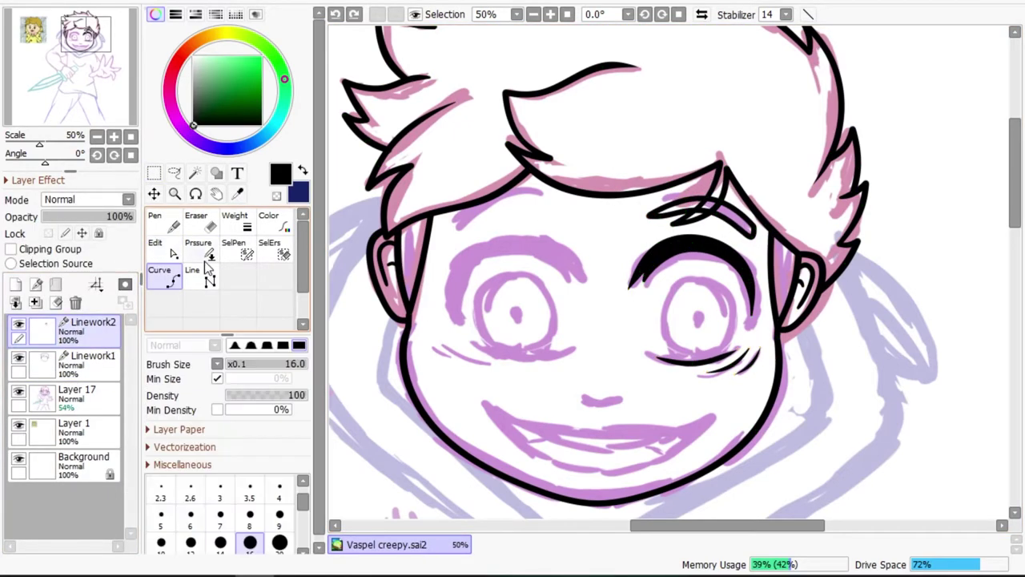
key("ctrl")
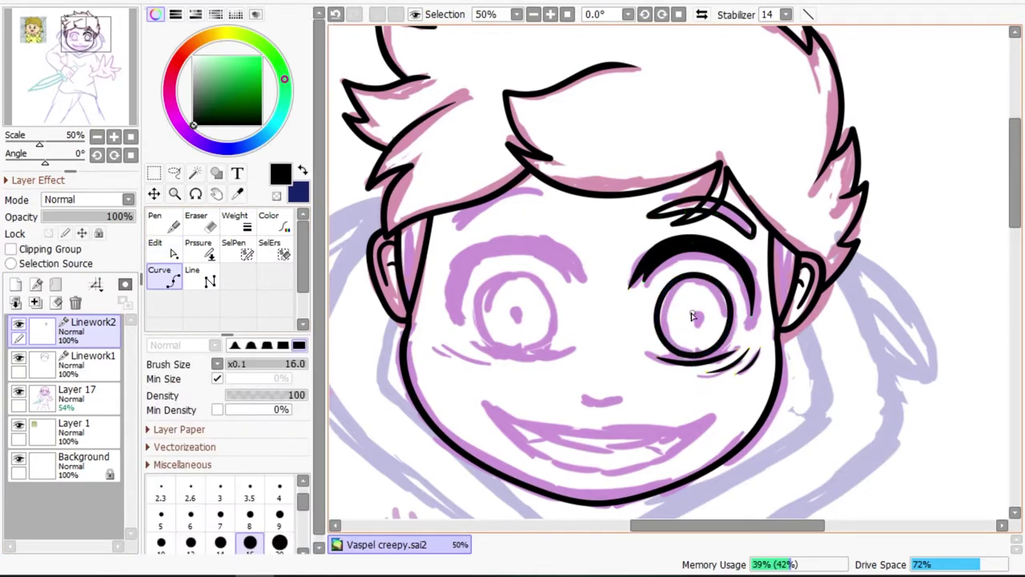
scroll(691, 330, "down", 1)
scroll(535, 298, "up", 3)
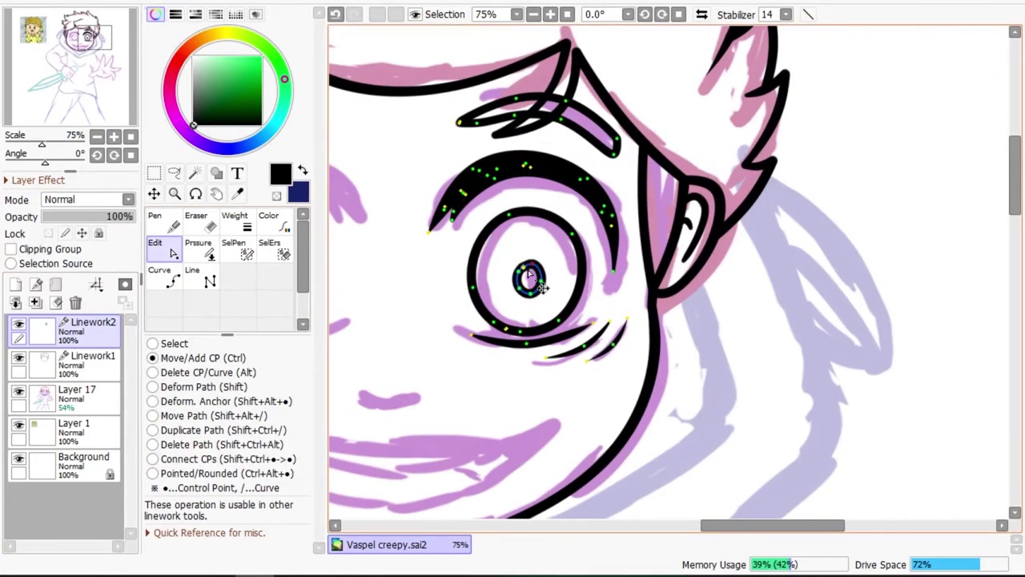
key("p")
scroll(562, 189, "down", 3)
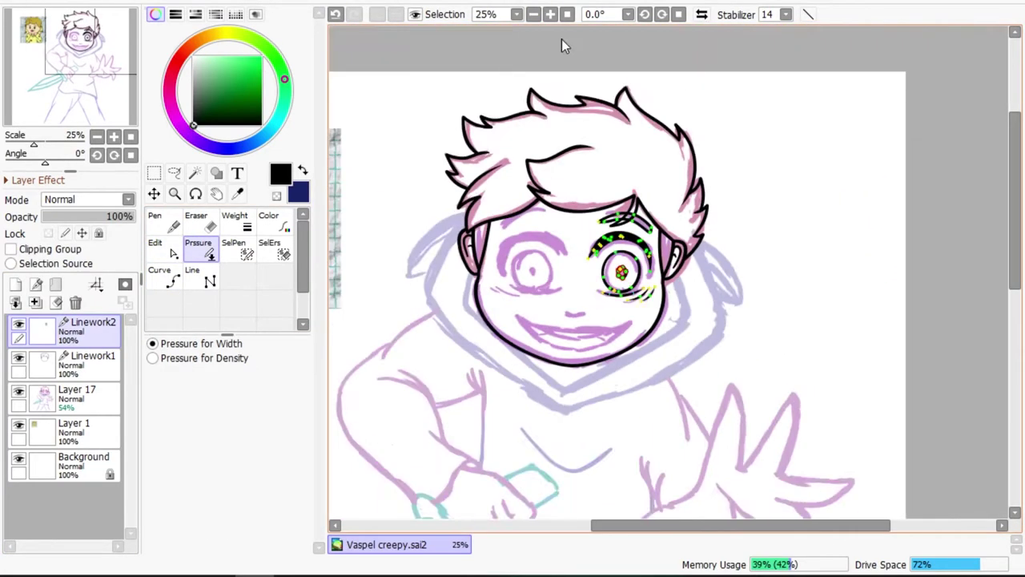
scroll(618, 164, "up", 2)
left_click(15, 284)
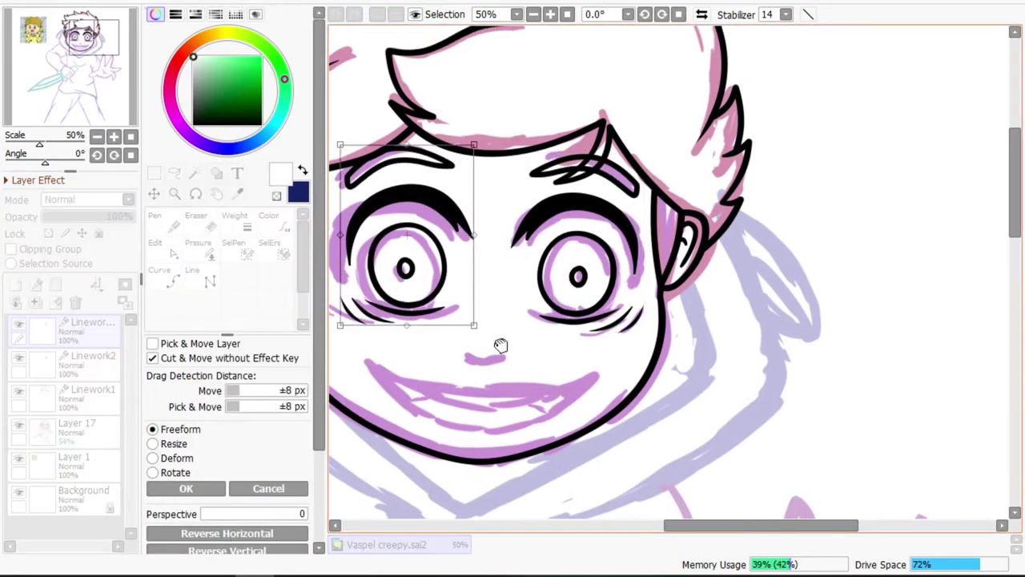
- Place the mirrored eye copy on the left eye and merge it into the eye layer
left_click_drag(501, 344, 442, 309)
key("Return")
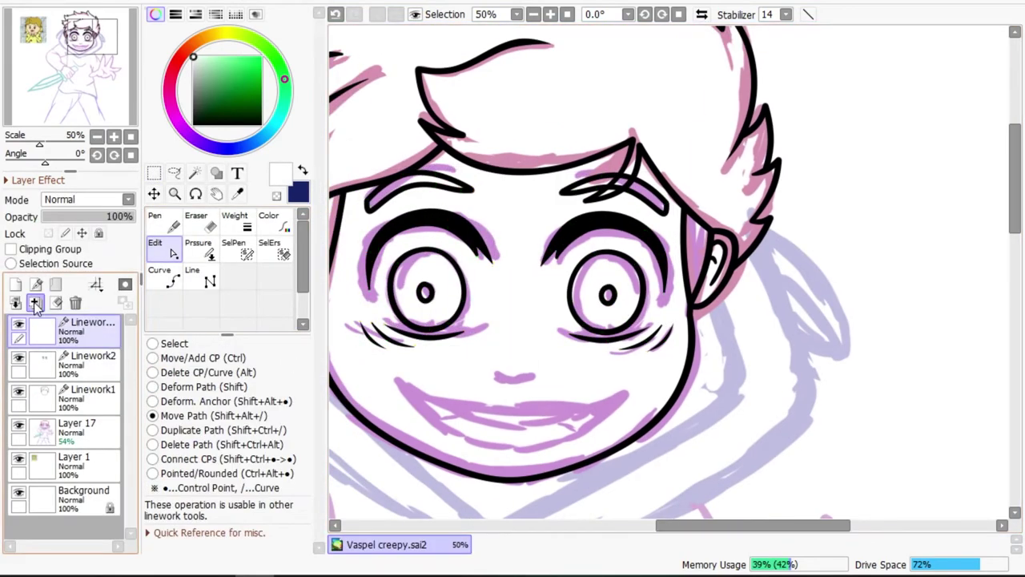
key("ctrl+e")
- Draw the grinning mouth curve and the fangs inside it
key("c")
left_click(434, 324)
left_click(553, 360)
double_click(668, 336)
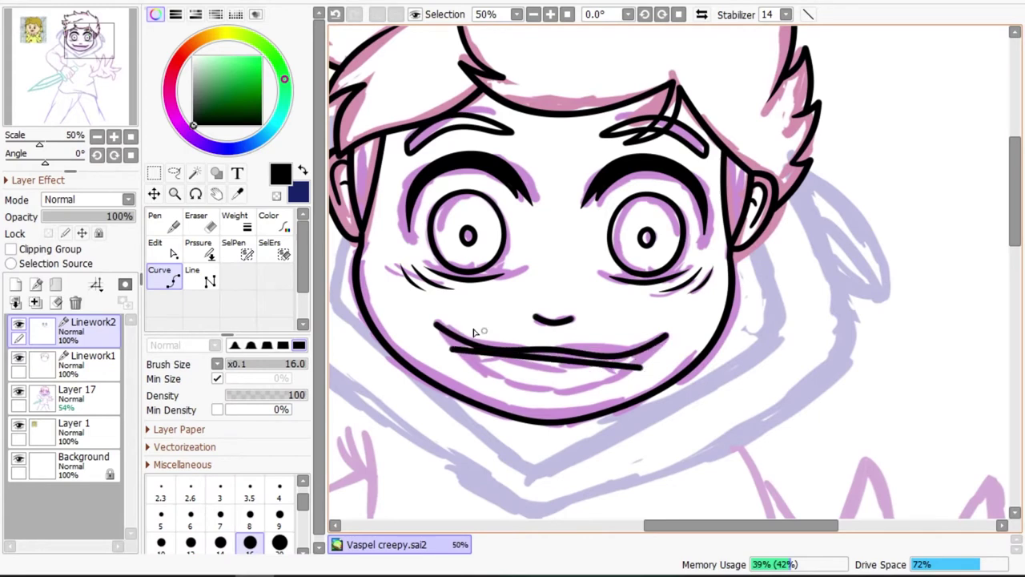
left_click_drag(670, 354, 623, 381)
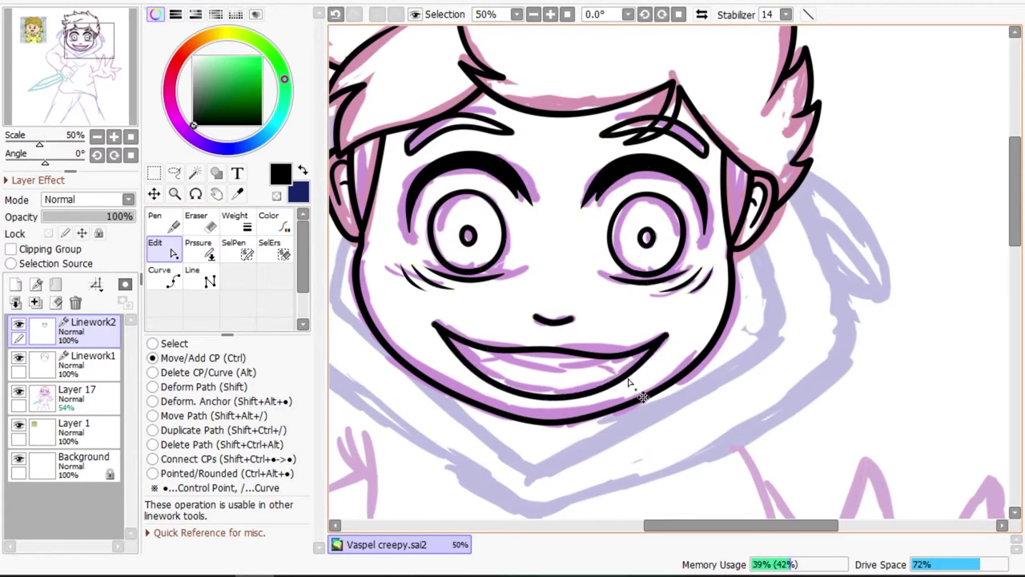
key("c")
key("ctrl")
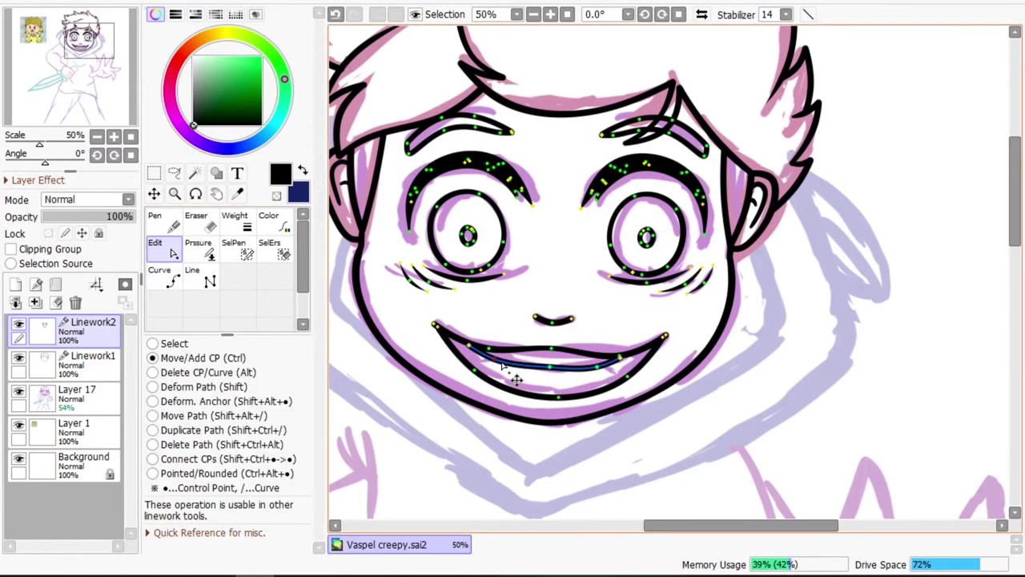
key("n")
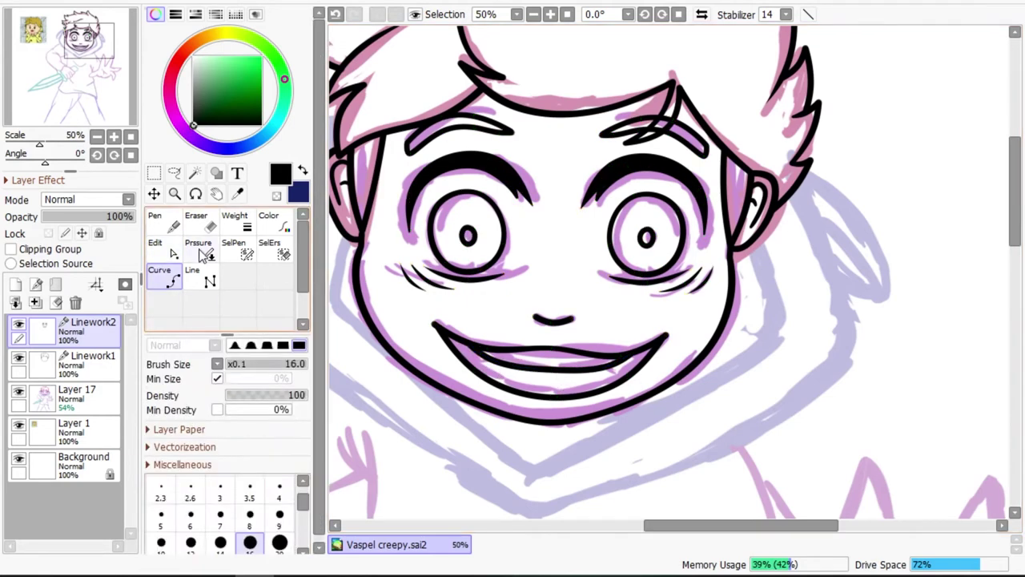
left_click_drag(478, 358, 485, 368)
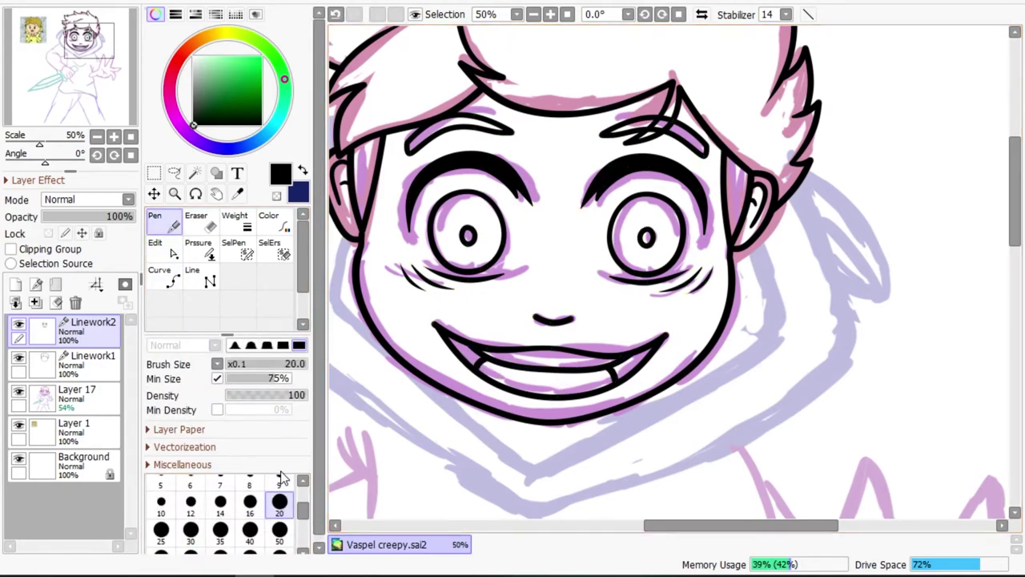
- Trace the hood outline from beside the face, around the chin and up toward the ear
key("c")
left_click(757, 245)
left_click(551, 460)
left_click(531, 481)
left_click_drag(726, 525, 696, 526)
left_click(441, 124)
key("ctrl")
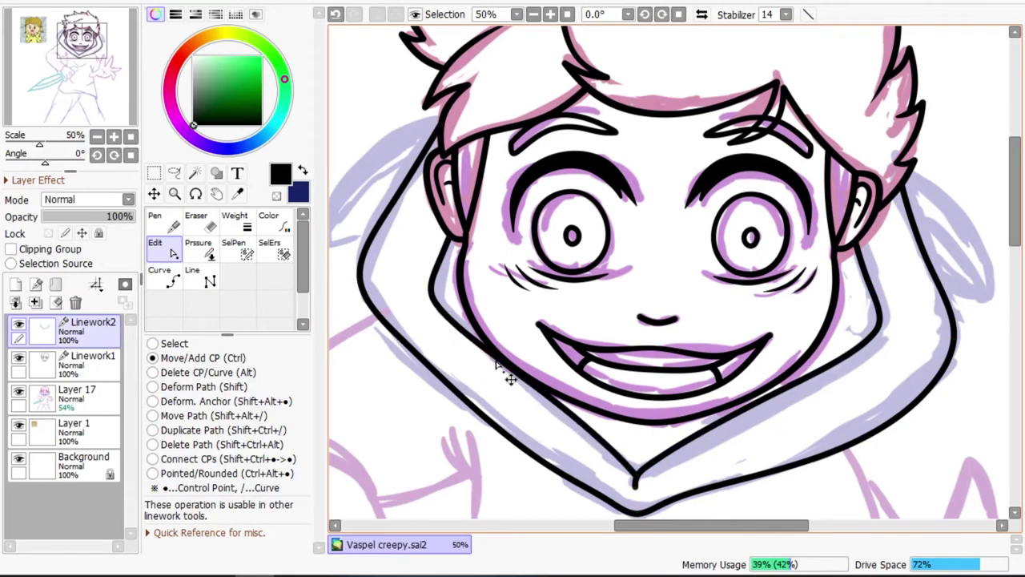
- Taper the hood line thickness and save the file as Vaspel creepy.sai2
left_click(198, 249)
scroll(448, 224, "down", 1)
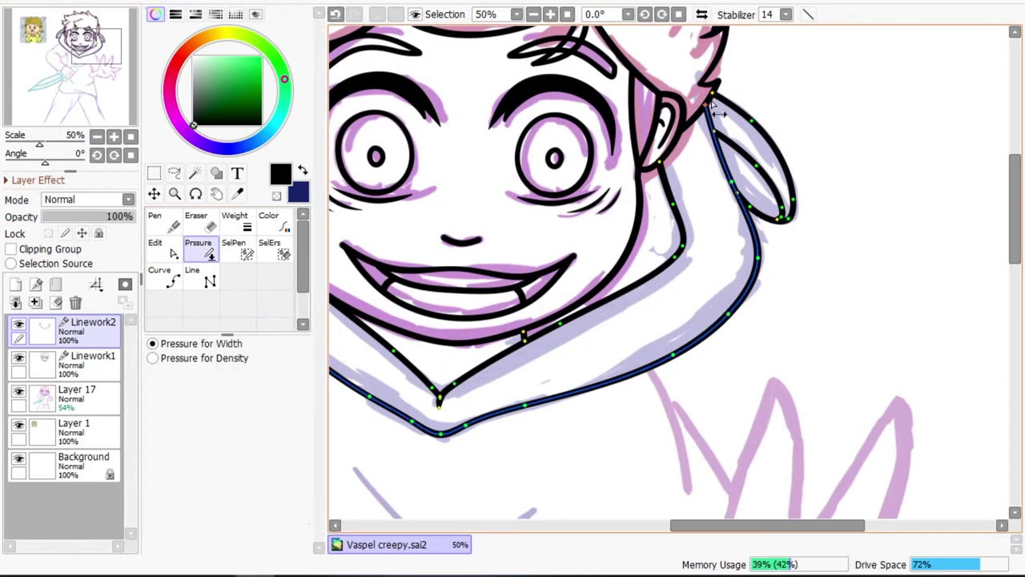
left_click(12, 1)
left_click(46, 104)
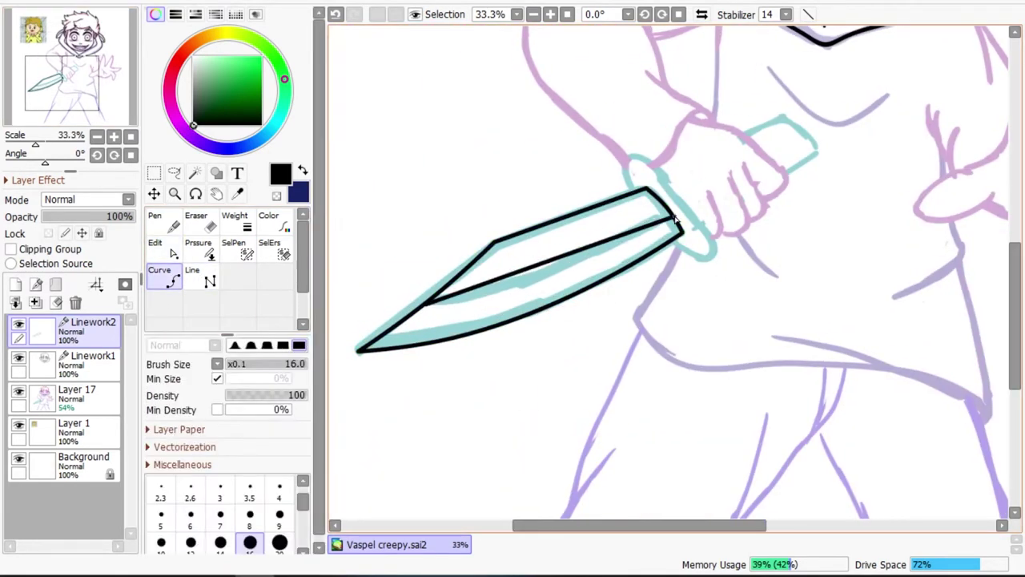
- Refine the knife's control points, add finger lines on the grip, and taper the hand outline
key("ctrl")
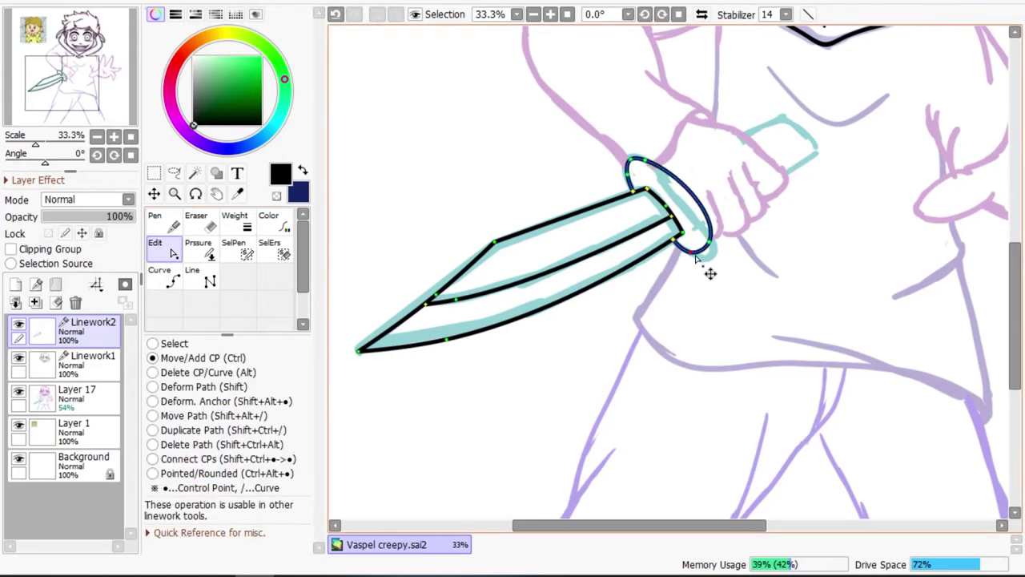
left_click(710, 193)
key("ctrl")
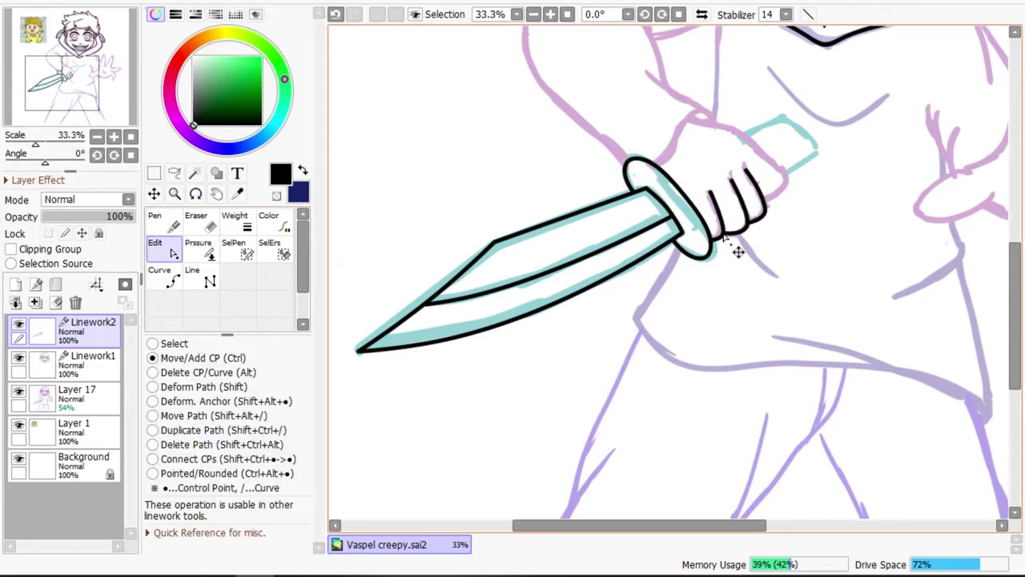
left_click(690, 117)
scroll(801, 96, "up", 3)
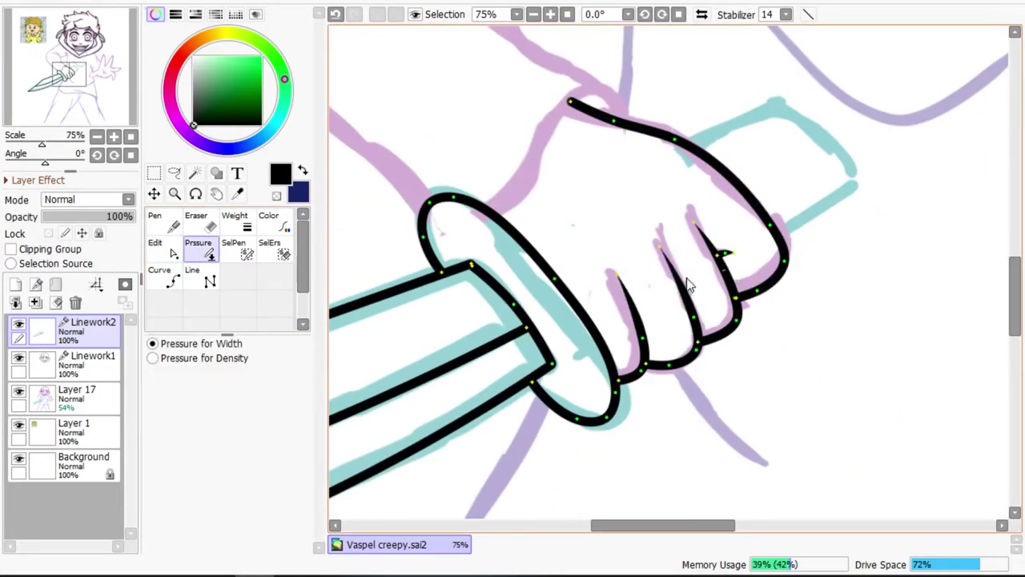
left_click_drag(767, 304, 636, 393)
- Outline the rounded end of the knife handle
left_click(171, 276)
left_click(689, 142)
left_click(779, 102)
left_click(855, 187)
left_click(777, 233)
key("Return")
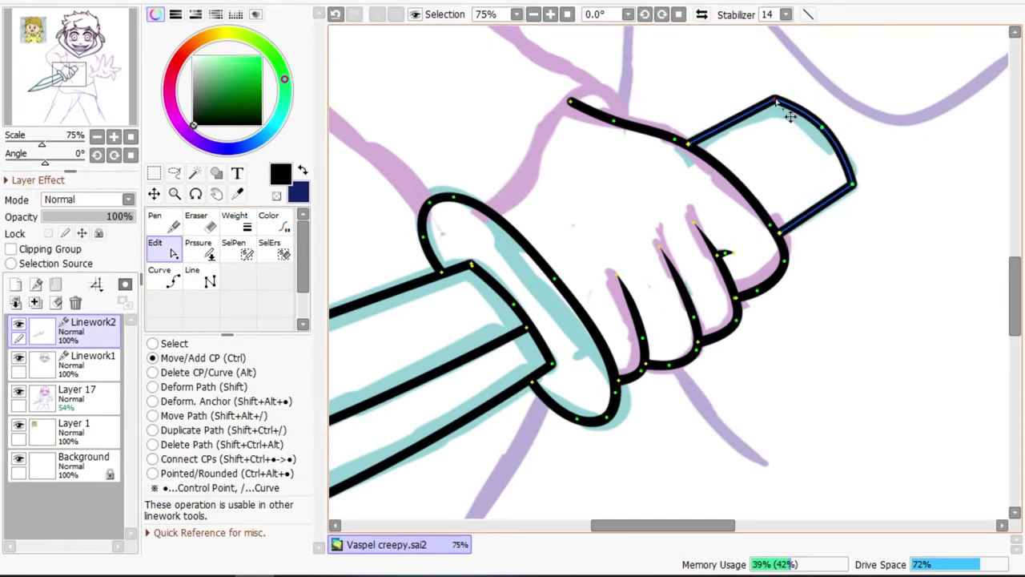
- Trace the arm above the fist along the pink sketch
left_click_drag(799, 115, 883, 295)
left_click(160, 276)
scroll(703, 301, "down", 1)
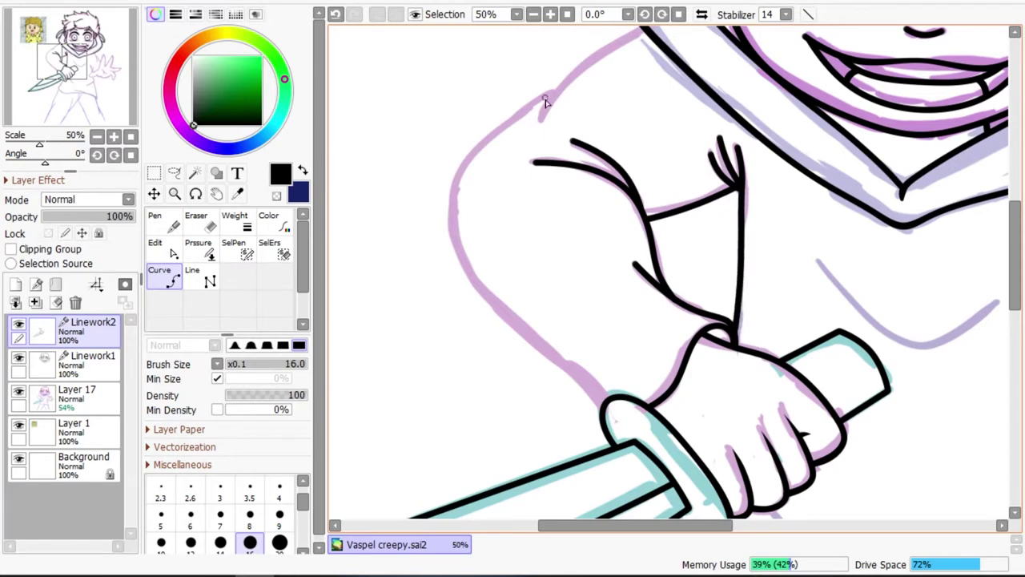
left_click(644, 33)
left_click(461, 193)
left_click(600, 397)
left_click(156, 246)
left_click(198, 248)
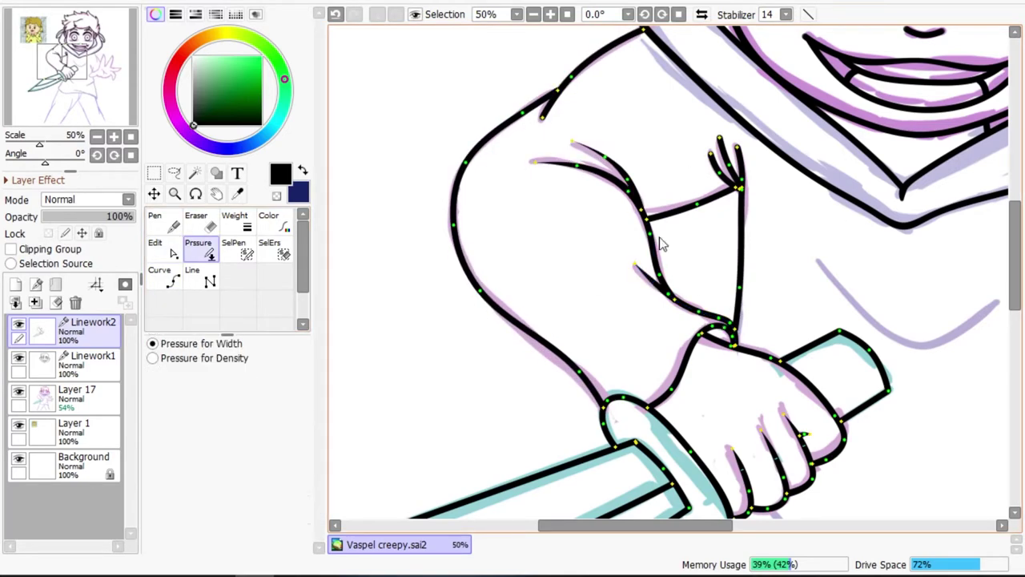
- Move the view to the open hand and begin inking it
left_click_drag(1014, 296, 1015, 332)
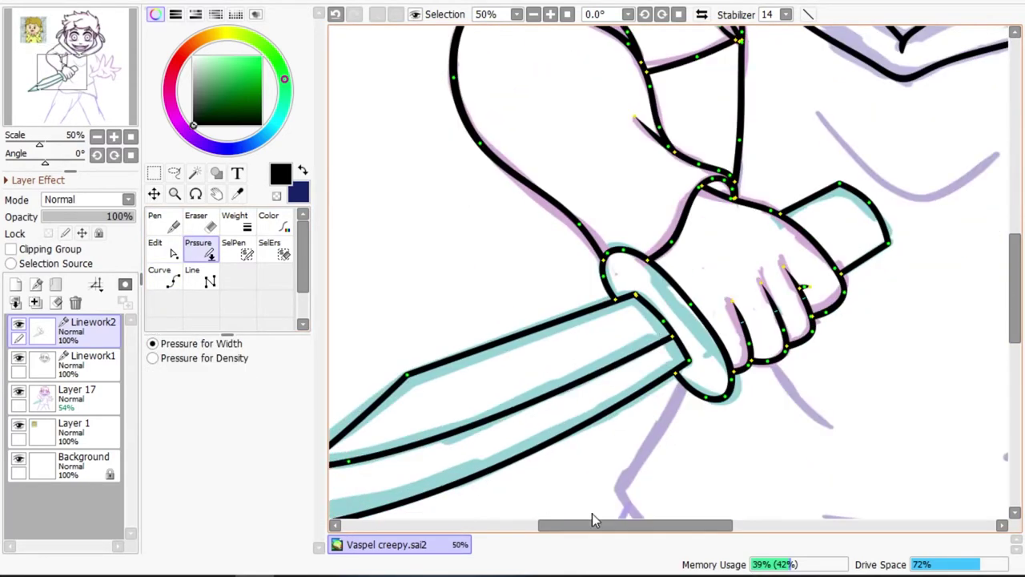
left_click_drag(1014, 288, 1014, 241)
left_click(159, 276)
left_click(564, 327)
left_click(198, 248)
left_click_drag(586, 526, 737, 525)
- Ink curved outlines for the thumb, raised finger and outer finger of the open hand
left_click(159, 277)
left_click(602, 371)
left_click(516, 420)
double_click(625, 410)
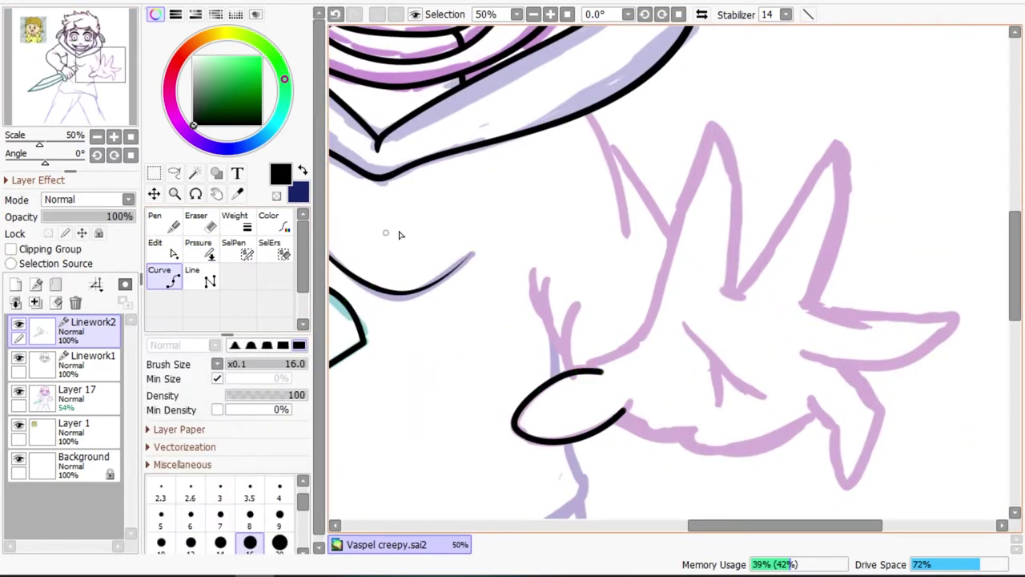
left_click(602, 371)
left_click(709, 122)
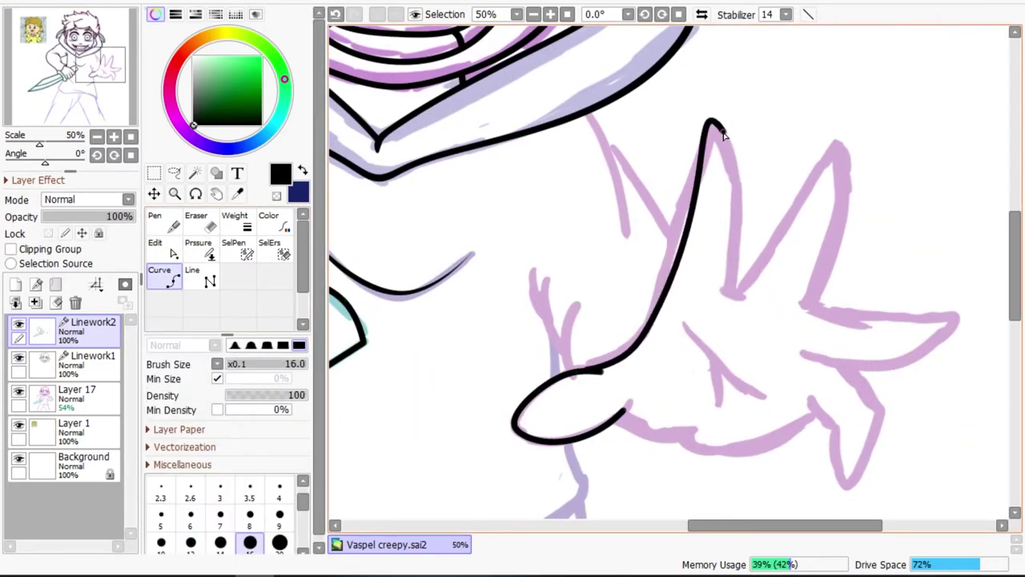
left_click(949, 334)
double_click(803, 352)
key("ctrl")
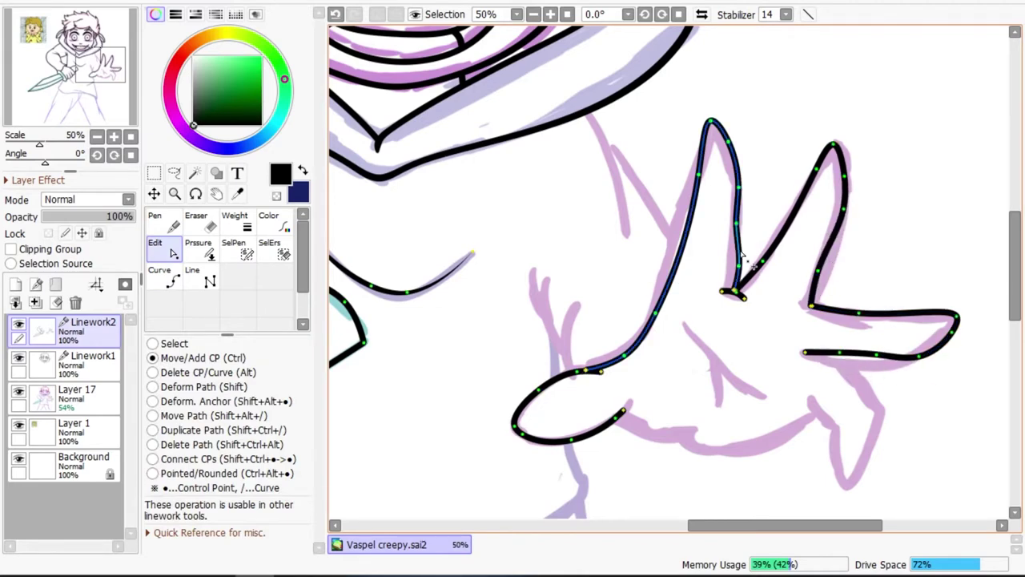
- Ink the lower finger's curved outline
left_click(839, 352)
left_click(878, 407)
left_click(842, 483)
double_click(808, 400)
key("ctrl")
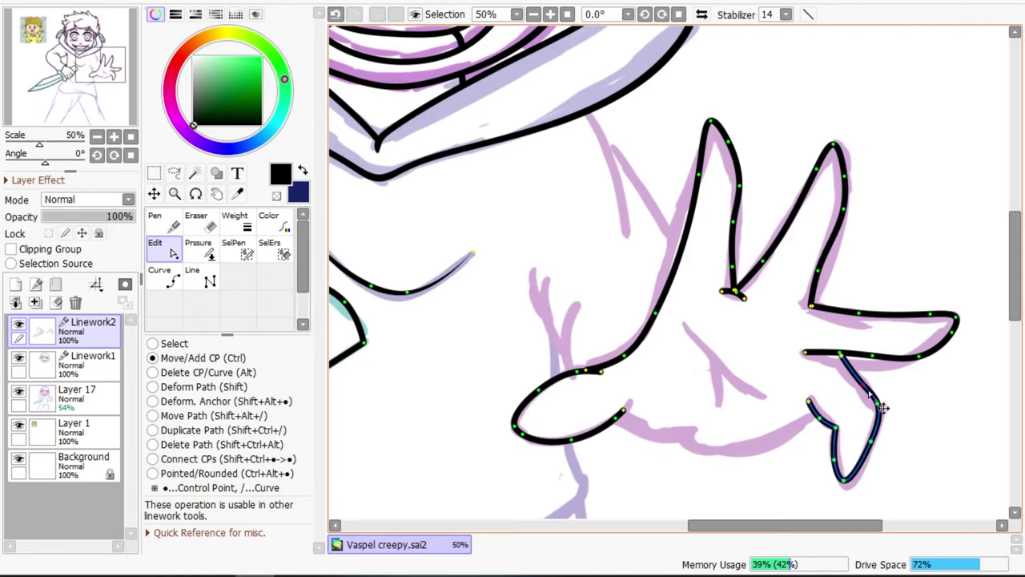
key("ctrl")
- Draw the forked palm crease line
key("ctrl")
left_click(689, 322)
left_click(720, 400)
left_click(763, 394)
key("ctrl")
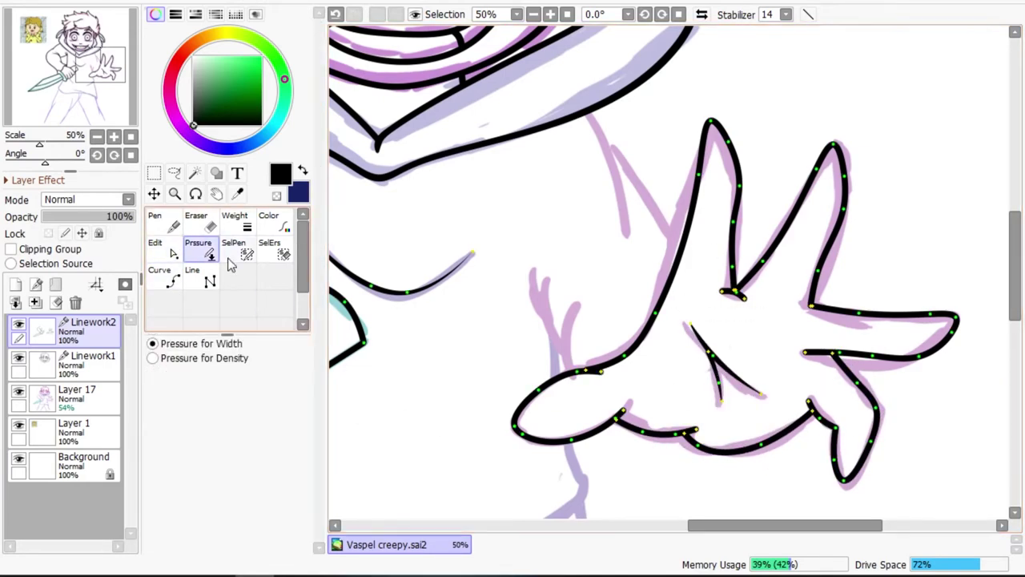
- Vary the hand's line thickness, tapering the outer finger line to 71%
left_click_drag(545, 407, 585, 374)
left_click_drag(905, 346, 900, 343)
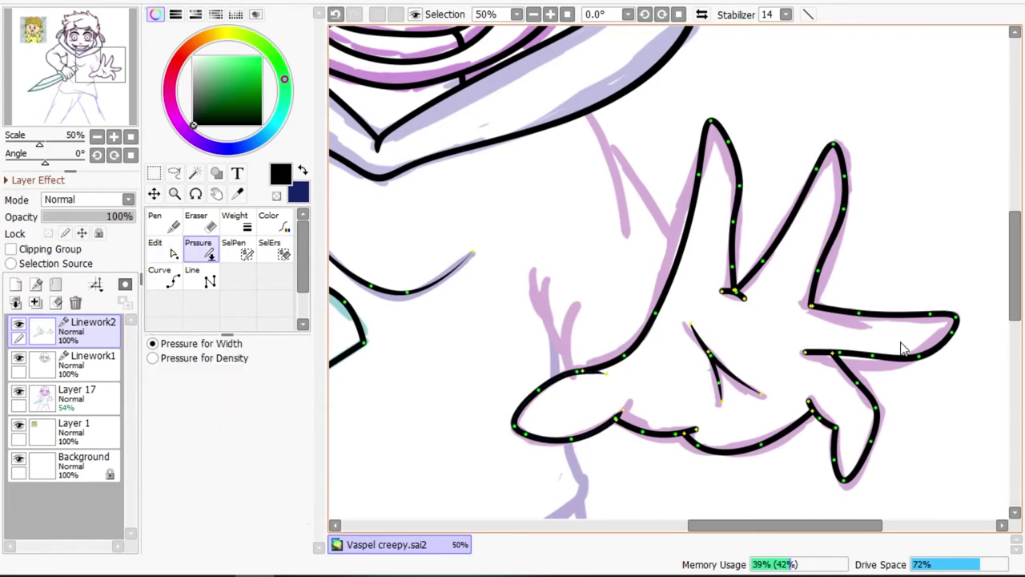
left_click_drag(833, 362, 826, 366)
left_click_drag(730, 293, 712, 306)
key("c")
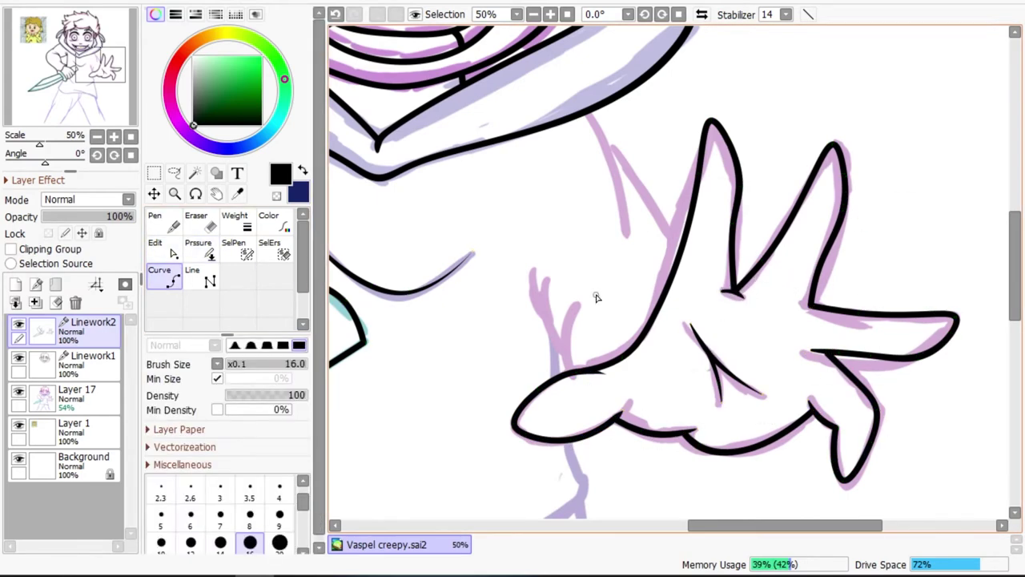
key("p")
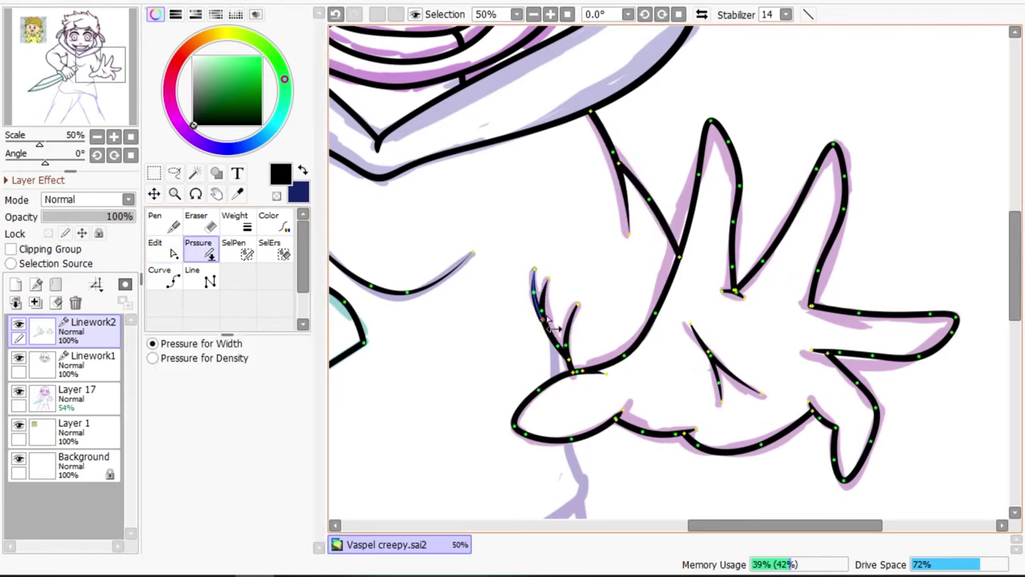
- Ink the hoodie's side line below the hand and its hem curve from the knife grip
key("c")
left_click_drag(566, 355, 585, 200)
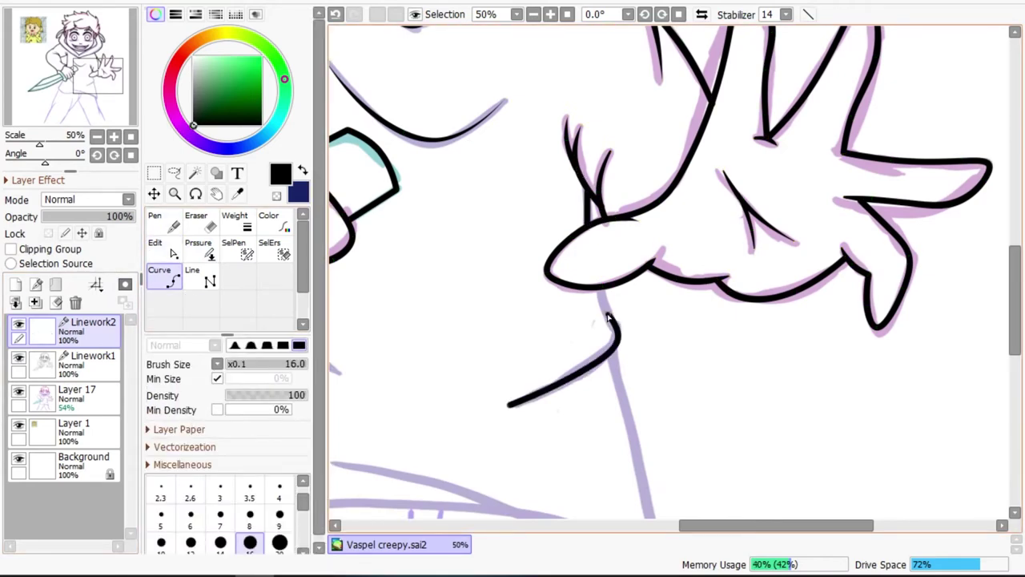
left_click(443, 345)
mouse_move(601, 385)
left_mouse_down()
mouse_move(711, 262)
mouse_move(902, 277)
left_mouse_up()
left_click(600, 361)
left_click(472, 212)
left_click(406, 319)
double_click(792, 391)
- Add a fold line beside the hand and thicken the hoodie hem line to 122%
key("e")
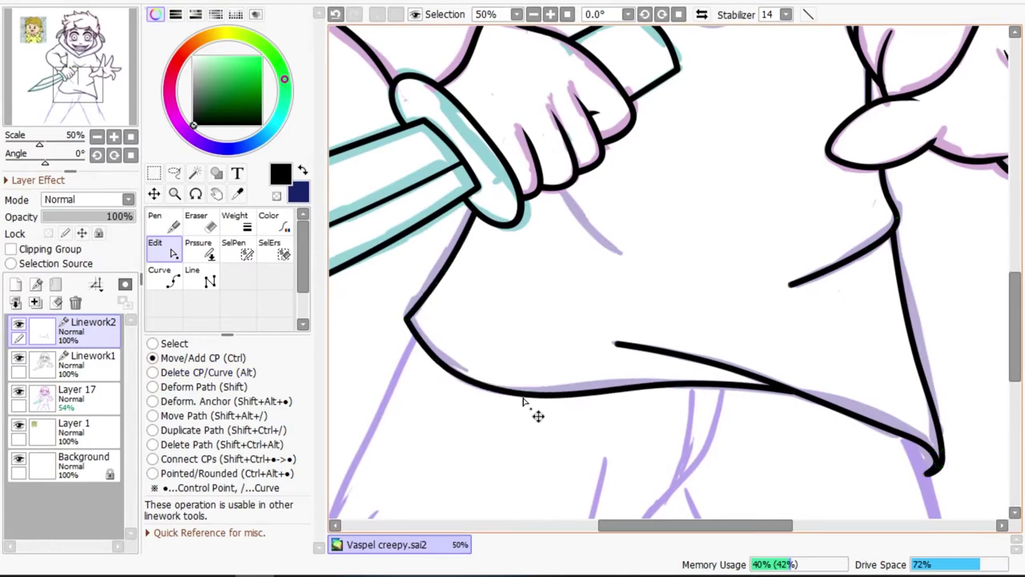
key("c")
left_click(561, 191)
double_click(621, 251)
key("e")
key("p")
left_click_drag(539, 394, 546, 406)
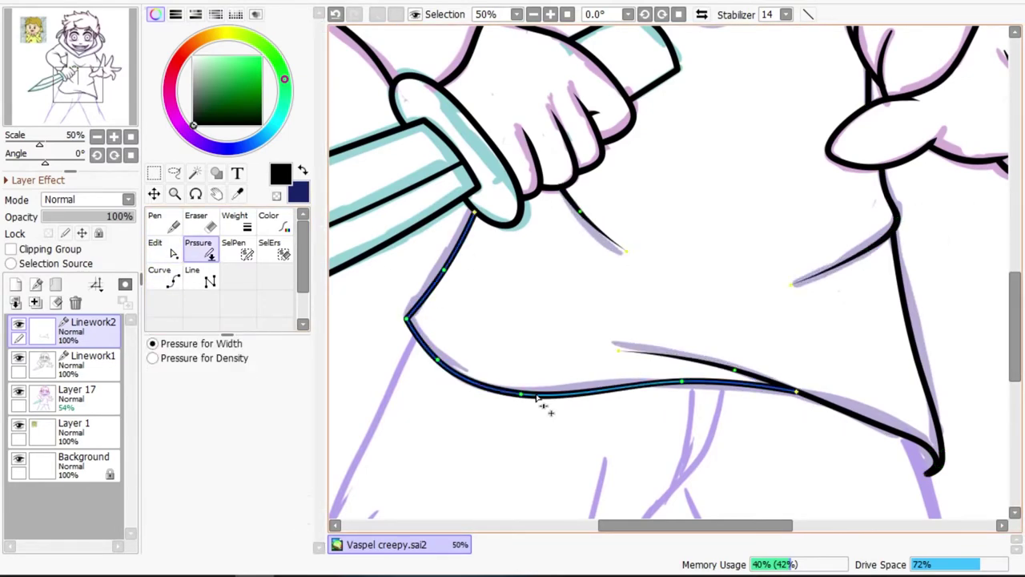
left_click(532, 14)
- Ink the leg lines, adjust them, and hide the sketch to review the inks
key("c")
scroll(513, 256, "down", 3)
left_click(523, 243)
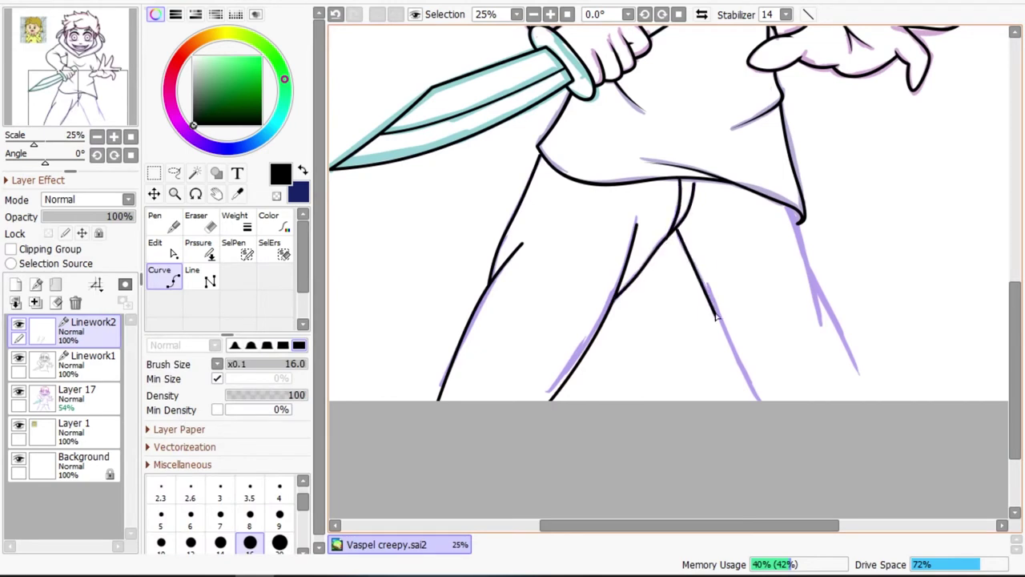
double_click(825, 285)
key("e")
key("p")
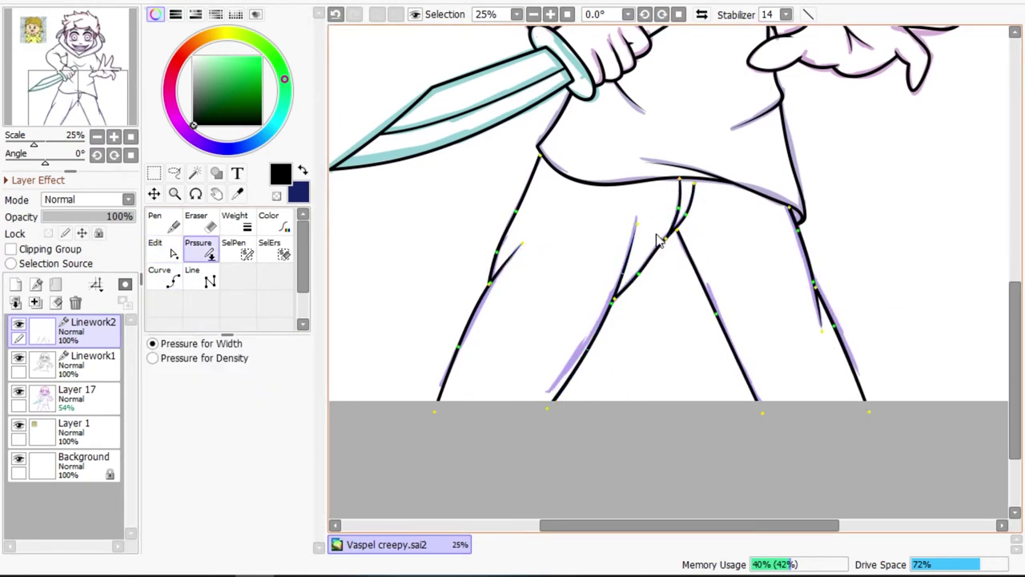
key("e")
scroll(824, 91, "down", 1)
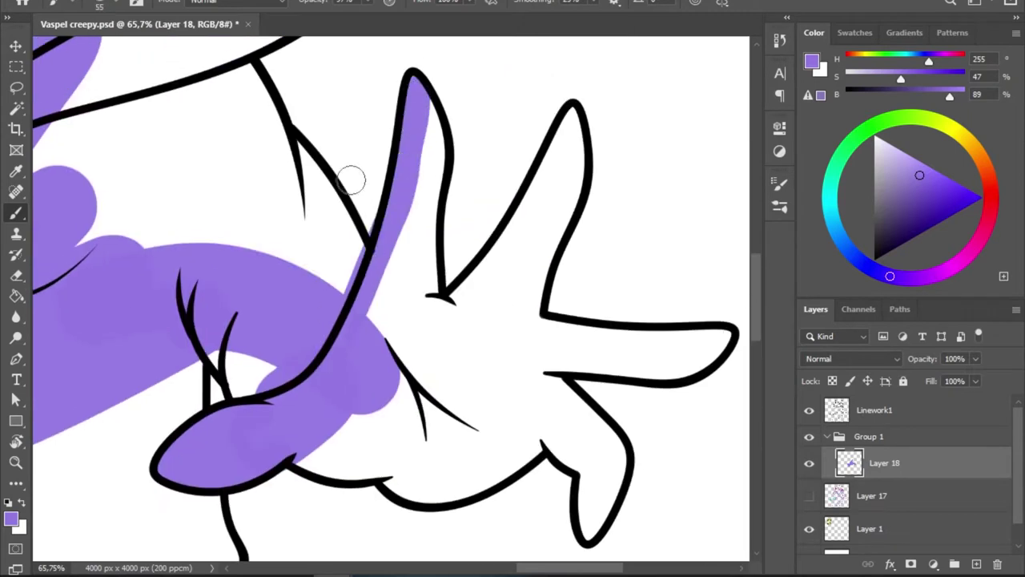
- Paint a purple base colour over the hand's fingers and palm, covering white gaps
left_click_drag(560, 131, 512, 353)
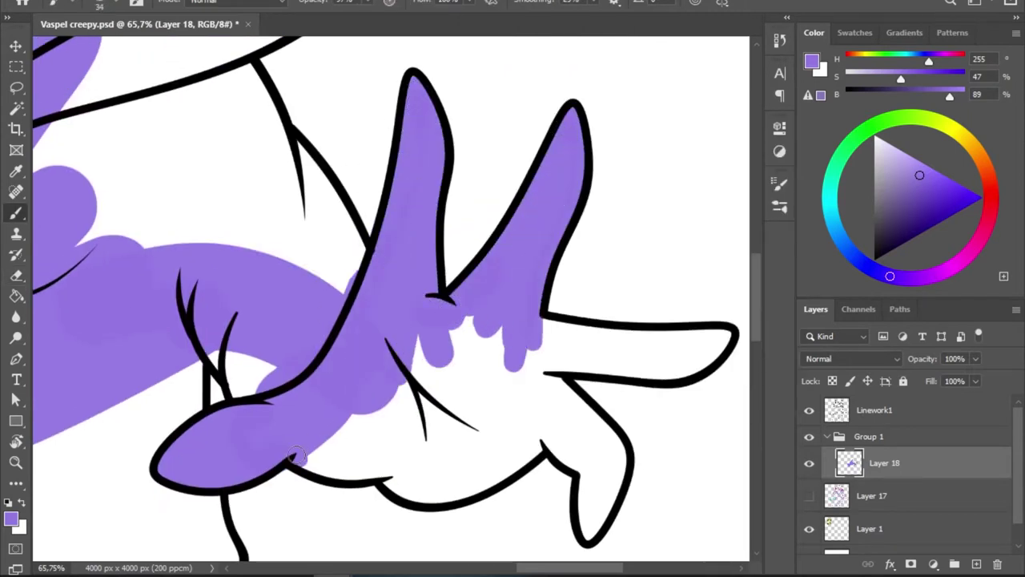
left_click_drag(304, 468, 532, 477)
mouse_move(545, 432)
left_mouse_down()
mouse_move(609, 448)
mouse_move(652, 339)
mouse_move(528, 352)
mouse_move(337, 436)
left_mouse_up()
left_click_drag(501, 328, 449, 376)
left_click_drag(344, 449, 485, 387)
- Flood-fill the whole skin base to recolour it beige
key("e")
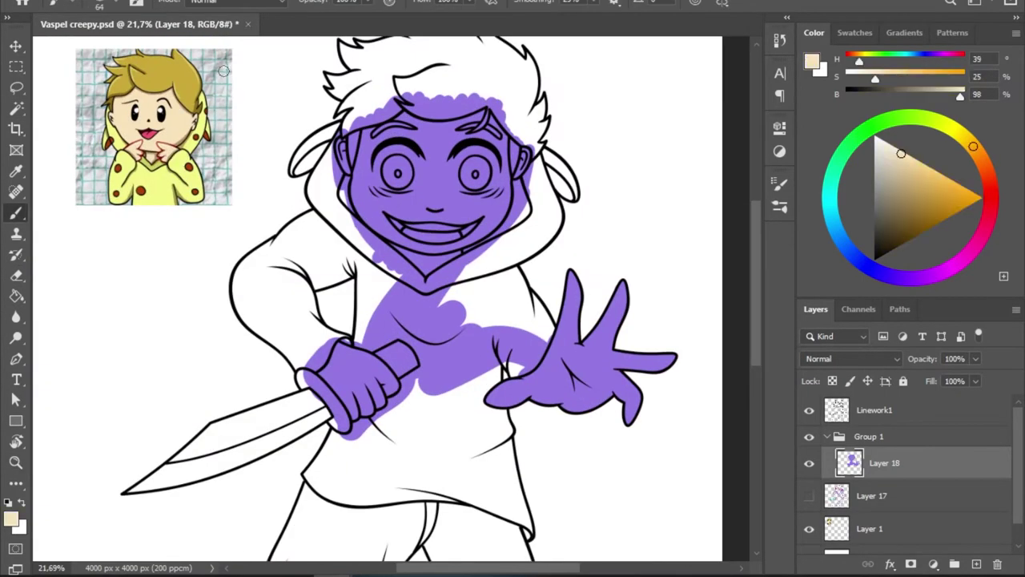
key("g")
left_click(440, 197)
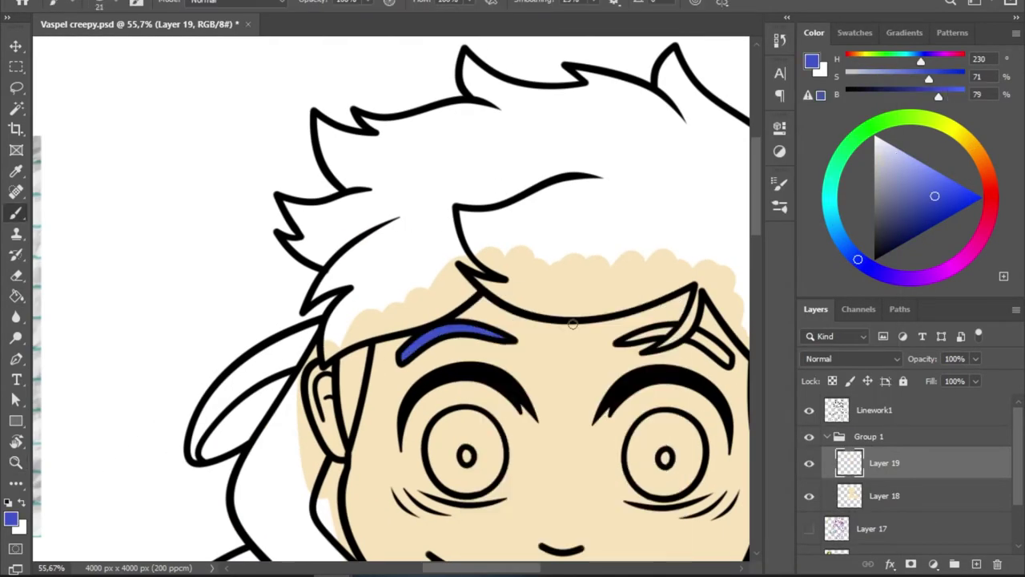
- Paint flat blue over the eyebrow tuft, hair fringe and hair spikes, leaving a highlight
left_click_drag(689, 338, 731, 364)
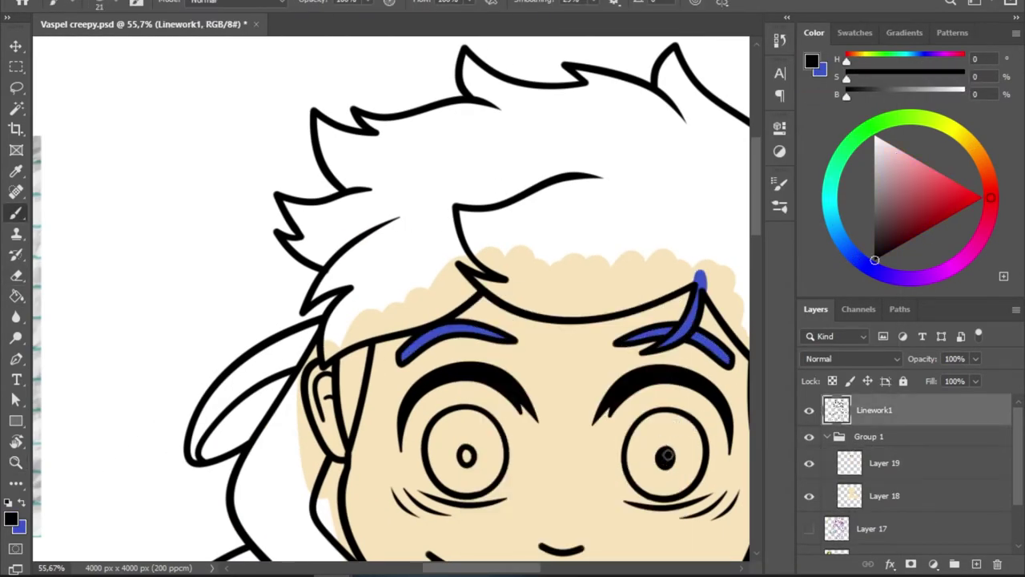
left_click(354, 294)
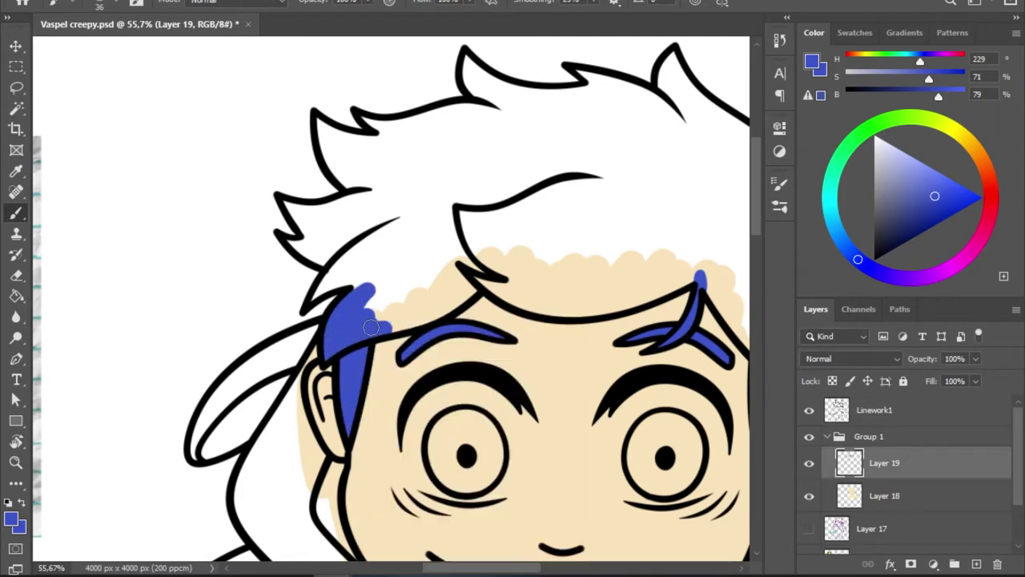
left_click_drag(329, 240, 309, 173)
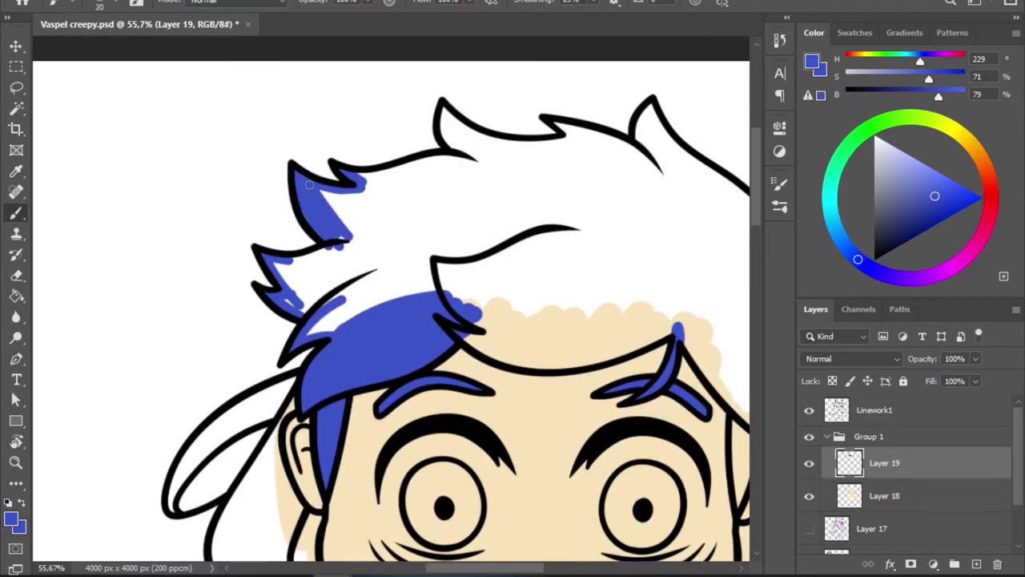
left_click_drag(301, 269, 355, 217)
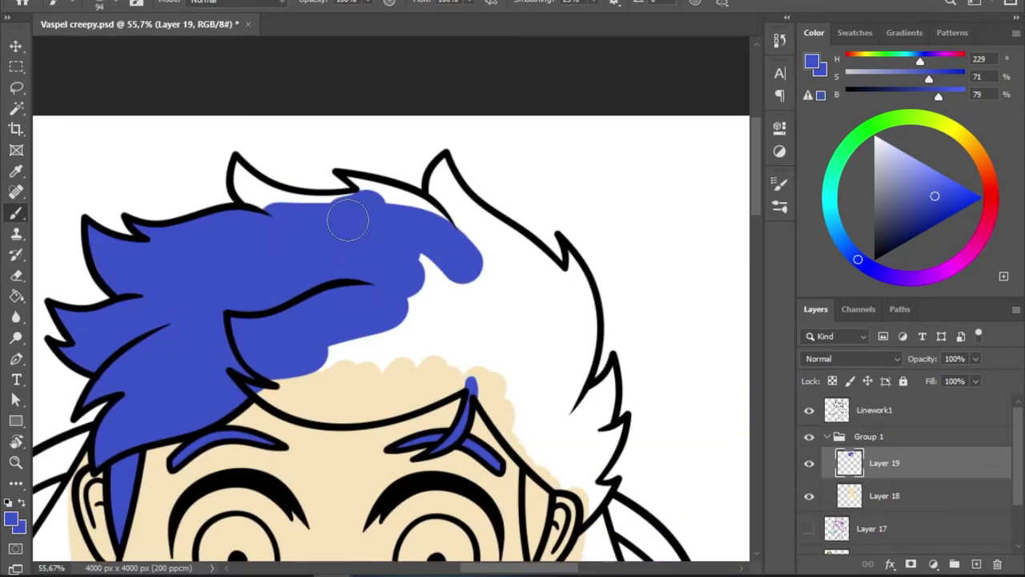
key("e")
key("b")
left_click_drag(258, 187, 286, 201)
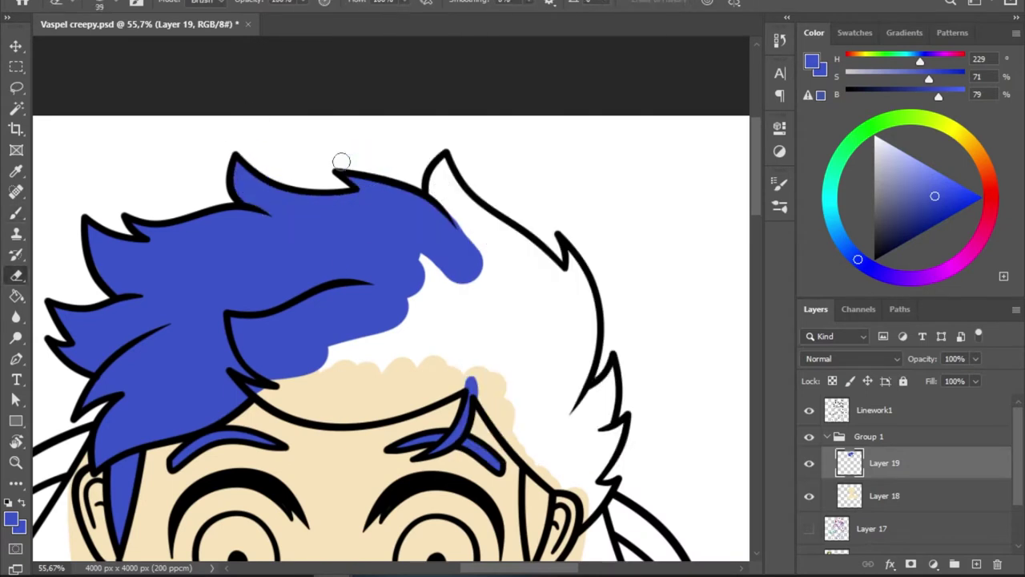
left_click_drag(339, 160, 480, 240)
scroll(304, 343, "down", 1)
scroll(305, 343, "right", 3)
left_click_drag(323, 324, 322, 188)
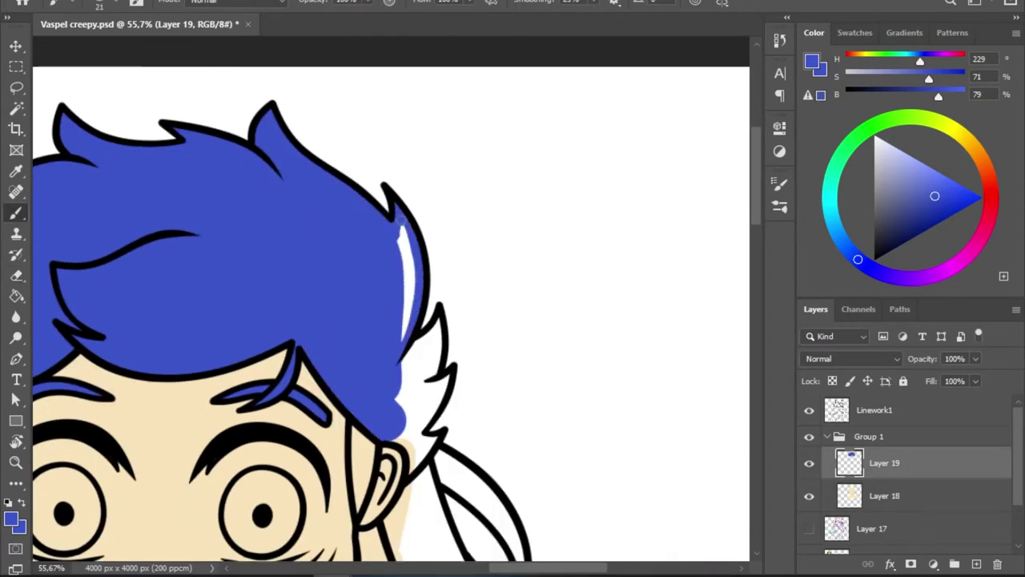
- Fill the knife blade and the area near its handle with blue
scroll(376, 445, "down", 5)
scroll(375, 445, "down", 5)
mouse_move(80, 456)
left_mouse_down()
mouse_move(161, 410)
mouse_move(289, 304)
left_mouse_up()
left_click_drag(448, 343, 601, 257)
mouse_move(592, 205)
left_mouse_down()
mouse_move(332, 289)
mouse_move(240, 361)
left_mouse_up()
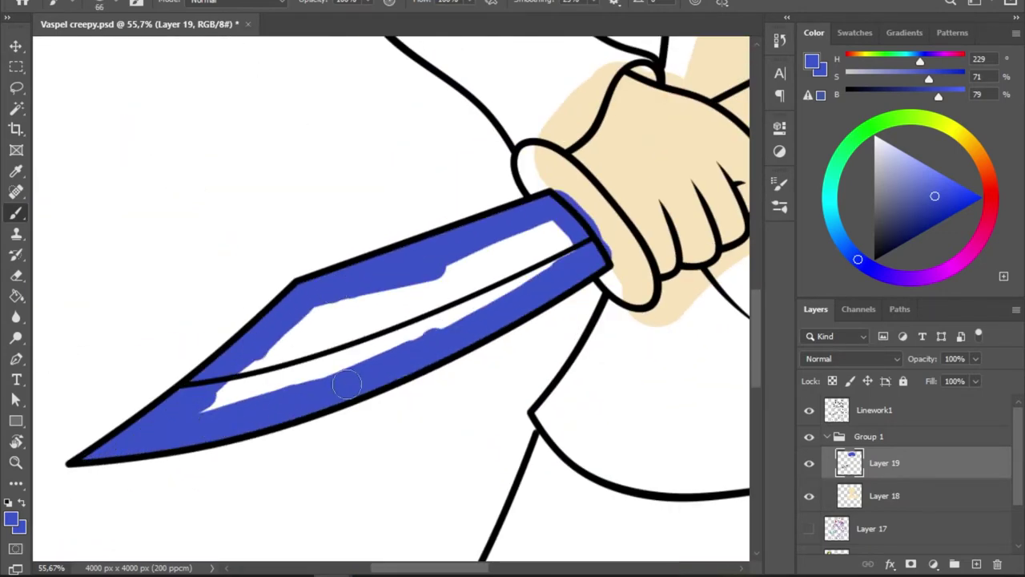
left_click_drag(448, 264, 201, 424)
scroll(201, 424, "right", 3)
left_click_drag(465, 192, 513, 248)
- Finish blue base on the jeans, hoodie hem and remaining blade areas
scroll(321, 240, "down", 3)
left_click_drag(346, 76, 321, 156)
mouse_move(248, 341)
left_mouse_down()
mouse_move(328, 120)
mouse_move(497, 361)
mouse_move(312, 395)
left_mouse_up()
scroll(312, 395, "down", 3)
mouse_move(304, 160)
left_mouse_down()
mouse_move(228, 398)
mouse_move(579, 149)
mouse_move(540, 242)
left_mouse_up()
scroll(540, 243, "right", 3)
left_click_drag(389, 72, 435, 272)
scroll(435, 272, "up", 3)
mouse_move(480, 545)
left_mouse_down()
mouse_move(361, 183)
mouse_move(526, 537)
left_mouse_up()
scroll(526, 538, "down", 5)
mouse_move(521, 296)
left_mouse_down()
mouse_move(451, 131)
mouse_move(568, 313)
left_mouse_up()
key("e")
key("ctrl+0")
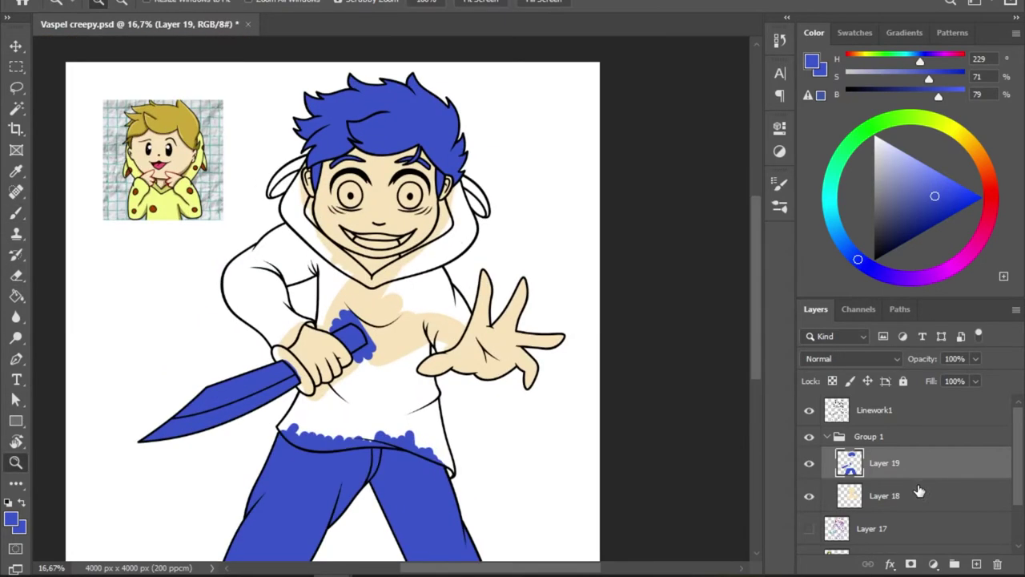
- On a new clipped layer, paint the hair yellow and fill the lassoed knife blade grey
key("ctrl+shift+n")
left_click(965, 139)
left_click_drag(369, 64, 512, 72)
key("l")
left_click_drag(385, 300, 420, 288)
left_click(905, 224)
key("alt+BackSpace")
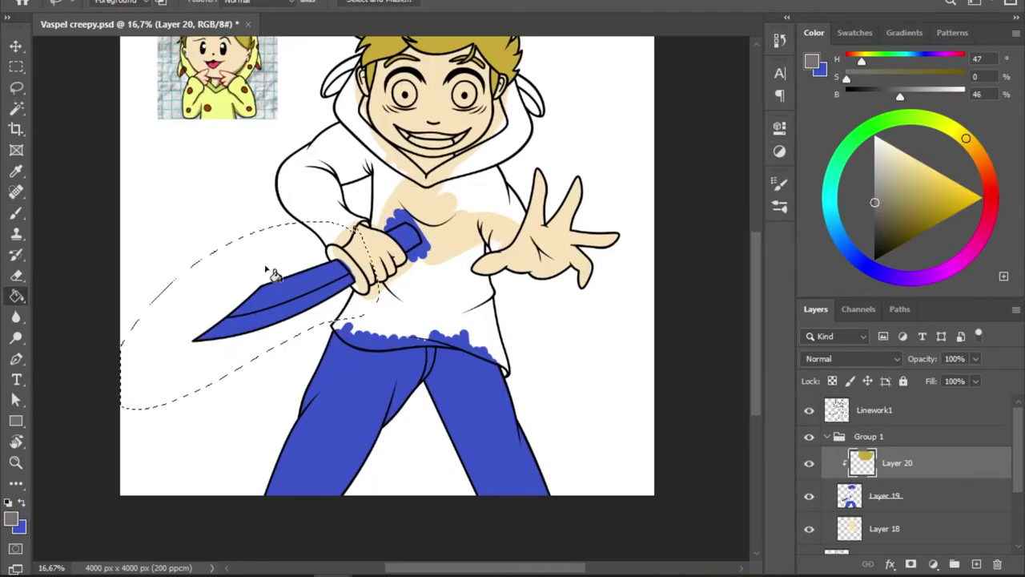
- Paint the knife handle dark red, then use Hue/Saturation to mute the handle brown and jeans navy
left_click(989, 182)
left_click(910, 225)
key("ctrl+d")
left_click_drag(393, 221, 420, 244)
key("l")
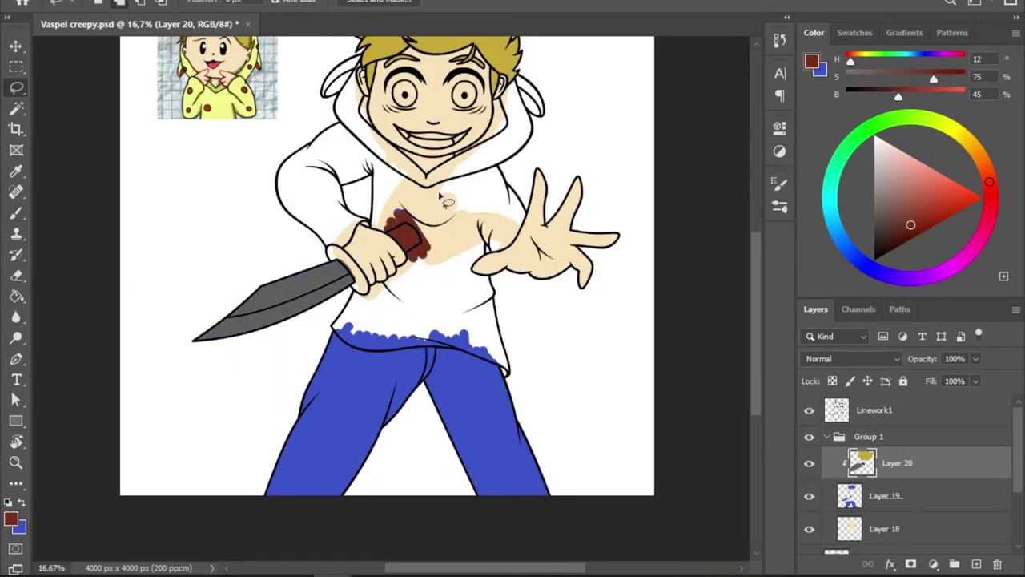
left_click(932, 563)
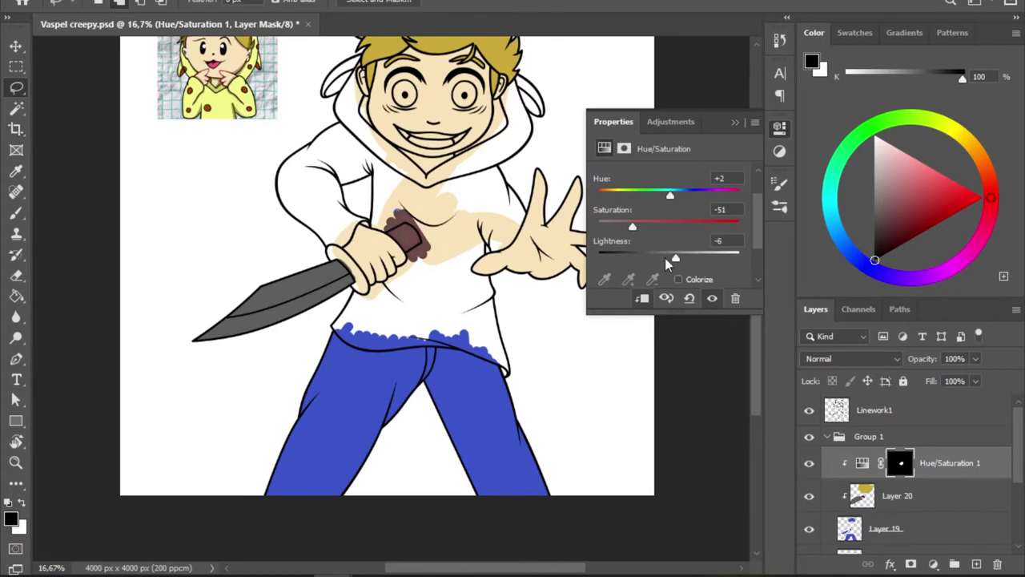
left_click(933, 564)
mouse_move(669, 253)
left_mouse_down()
mouse_move(611, 223)
mouse_move(624, 229)
left_mouse_up()
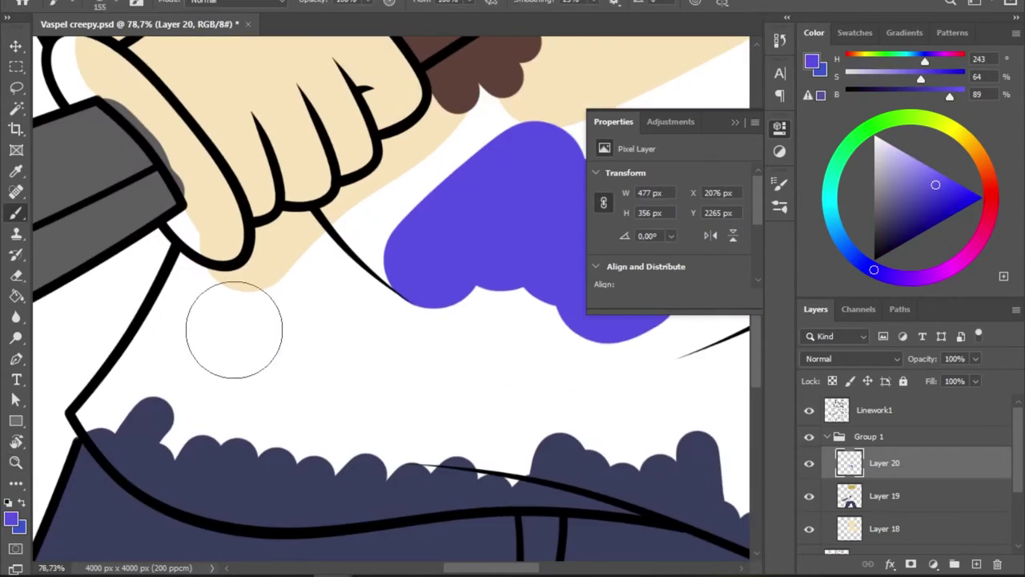
- Paint flat blue over the hoodie body, its left side and the hem above the jeans
key("b")
right_click(192, 312)
left_click_drag(201, 240, 385, 176)
mouse_move(417, 144)
left_mouse_down()
mouse_move(188, 337)
mouse_move(190, 494)
mouse_move(245, 327)
left_mouse_up()
mouse_move(296, 491)
left_mouse_down()
mouse_move(80, 263)
mouse_move(166, 294)
mouse_move(530, 283)
mouse_move(492, 304)
mouse_move(295, 211)
mouse_move(451, 336)
left_mouse_up()
left_click_drag(448, 64, 251, 201)
mouse_move(336, 208)
left_mouse_down()
mouse_move(432, 448)
mouse_move(472, 152)
mouse_move(469, 240)
mouse_move(354, 348)
mouse_move(311, 371)
mouse_move(293, 359)
mouse_move(368, 362)
left_mouse_up()
- Paint the collar, hood and area around the hand blue, erasing overflow near the neck
mouse_move(272, 288)
left_mouse_down()
mouse_move(228, 433)
mouse_move(141, 124)
mouse_move(286, 389)
mouse_move(126, 304)
mouse_move(358, 381)
mouse_move(480, 361)
mouse_move(385, 272)
mouse_move(606, 462)
mouse_move(391, 293)
mouse_move(432, 184)
mouse_move(433, 480)
left_mouse_up()
mouse_move(320, 309)
left_mouse_down()
mouse_move(432, 200)
mouse_move(448, 161)
left_mouse_up()
mouse_move(561, 560)
left_mouse_down()
mouse_move(380, 334)
mouse_move(448, 312)
left_mouse_up()
mouse_move(270, 343)
left_mouse_down()
mouse_move(240, 339)
mouse_move(480, 240)
left_mouse_up()
key("e")
mouse_move(296, 360)
left_mouse_down()
mouse_move(304, 240)
mouse_move(308, 272)
left_mouse_up()
key("b")
mouse_move(352, 208)
left_mouse_down()
mouse_move(427, 293)
mouse_move(481, 240)
left_mouse_up()
key("z")
left_click_drag(417, 325, 362, 324)
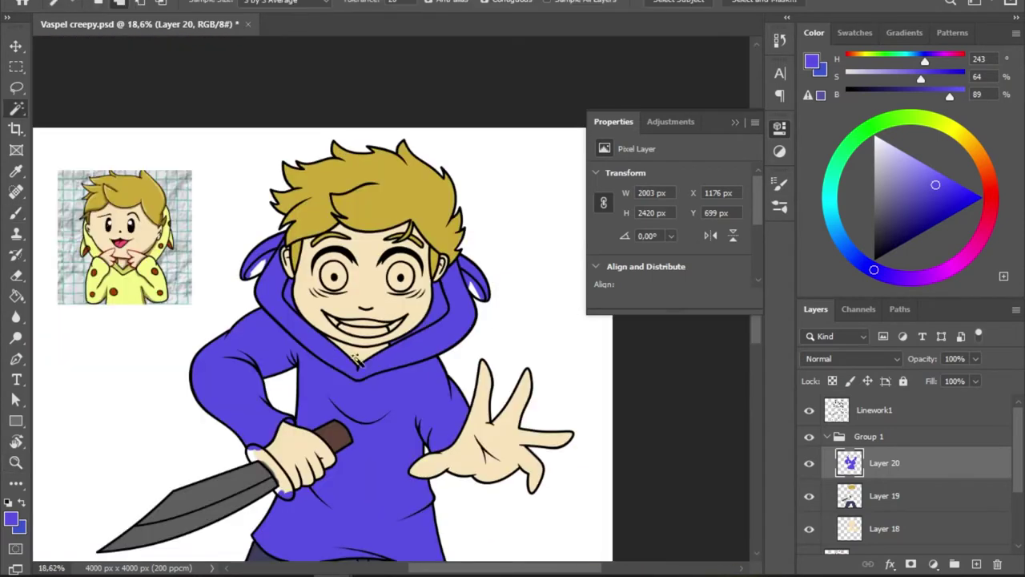
- Fill the hoodie yellow and paint pale blue-white eye whites on a clipped layer
key("ctrl+shift+alt+n")
left_click(884, 495)
key("alt+shift+BackSpace")
left_click(884, 462)
left_click_drag(432, 320, 494, 318)
key("b")
left_click_drag(400, 414, 352, 272)
left_click_drag(481, 256, 504, 401)
left_click_drag(384, 289, 456, 393)
left_click_drag(184, 288, 153, 408)
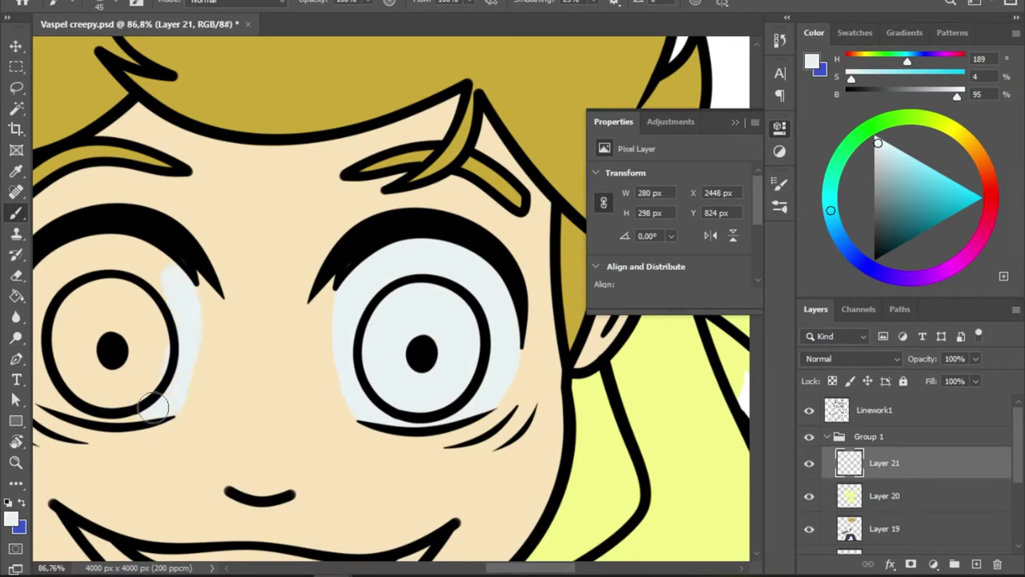
left_click_drag(184, 240, 110, 320)
left_click_drag(192, 264, 126, 400)
- Select the knife blade's lower strip by colour, grow it, and fill it lighter grey
key("z")
mouse_move(416, 353)
left_mouse_down()
mouse_move(325, 352)
mouse_move(360, 352)
left_mouse_up()
left_click(884, 495)
key("w")
left_click(282, 416)
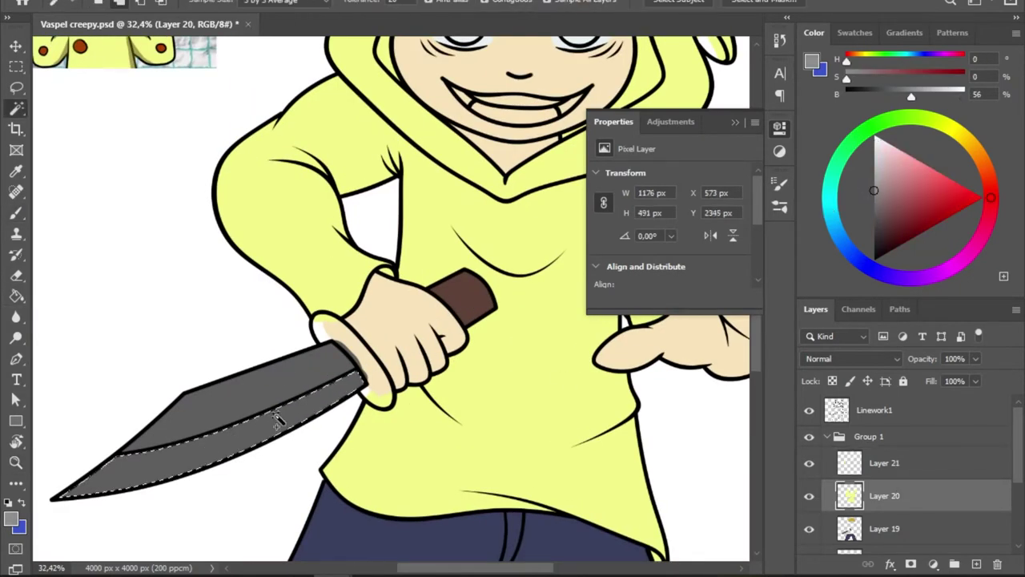
left_click(590, 155)
key("g")
left_click(229, 435)
left_click(884, 462)
- Paint a dark grey shadow on the knife by the hand
scroll(449, 465, "up", 3)
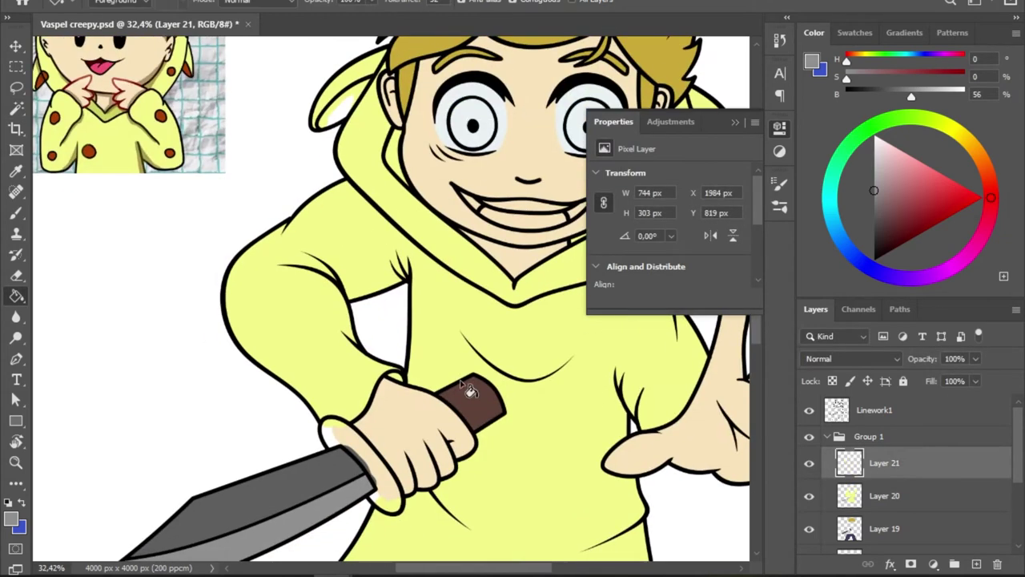
key("b")
left_click(339, 454, "alt")
scroll(653, 352, "up", 5)
mouse_move(296, 237)
left_mouse_down()
mouse_move(324, 279)
mouse_move(297, 240)
left_mouse_up()
scroll(405, 419, "up", 3)
scroll(448, 416, "down", 3, "alt")
scroll(381, 272, "up", 4)
mouse_move(384, 276)
left_mouse_down()
mouse_move(400, 285)
mouse_move(406, 221)
left_mouse_up()
scroll(400, 321, "right", 5)
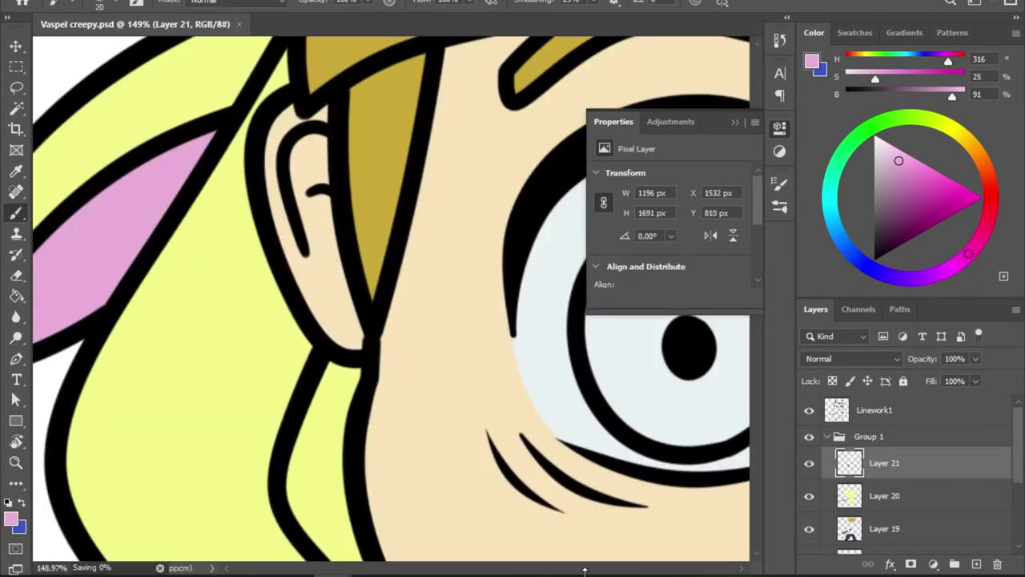
scroll(646, 305, "right", 5)
- Paint the hood ear and tongue pink, mouth corners dark red, and teeth near-white
left_click_drag(361, 188, 448, 320)
scroll(400, 320, "down", 5)
mouse_move(226, 330)
left_mouse_down()
mouse_move(188, 314)
mouse_move(376, 328)
left_mouse_up()
left_click_drag(192, 316, 464, 336)
right_click(525, 268)
left_click_drag(544, 276, 479, 310)
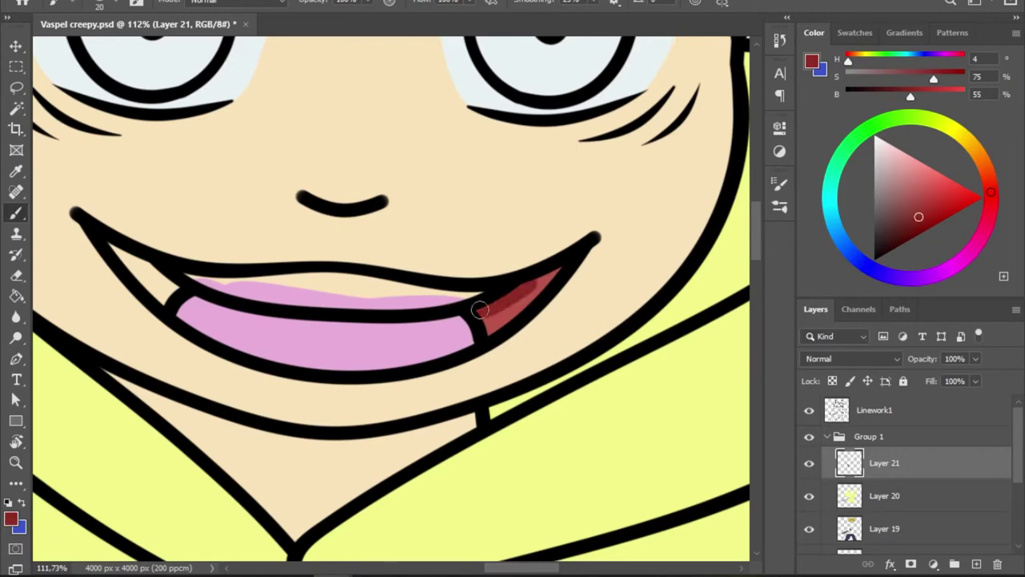
left_click(879, 144)
left_click(866, 54)
left_click_drag(192, 282, 370, 282)
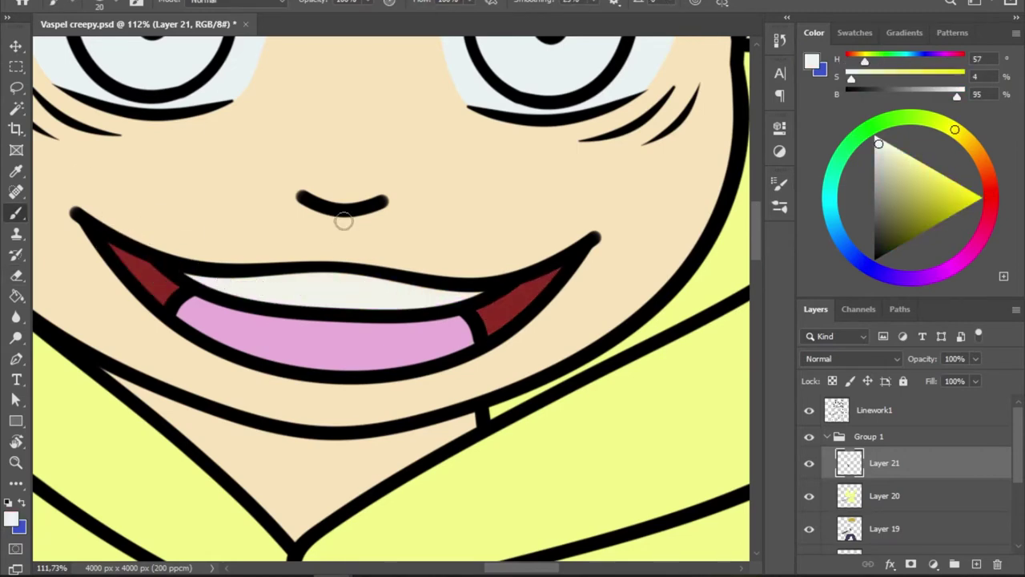
- Paint both irises dark brown on Layer 22 inside Group 2
key("ctrl+0")
key("ctrl+g")
key("z")
left_click(373, 256)
left_click(463, 280)
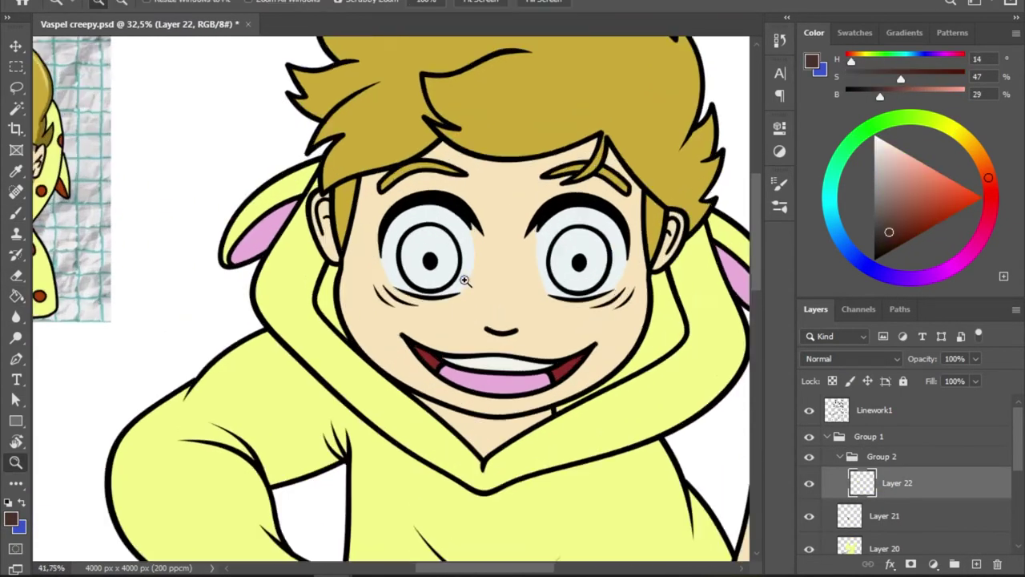
key("b")
left_click_drag(400, 216, 377, 321)
left_click_drag(385, 240, 449, 320)
scroll(401, 288, "right", 5)
mouse_move(520, 256)
left_mouse_down()
mouse_move(560, 336)
mouse_move(565, 244)
left_mouse_up()
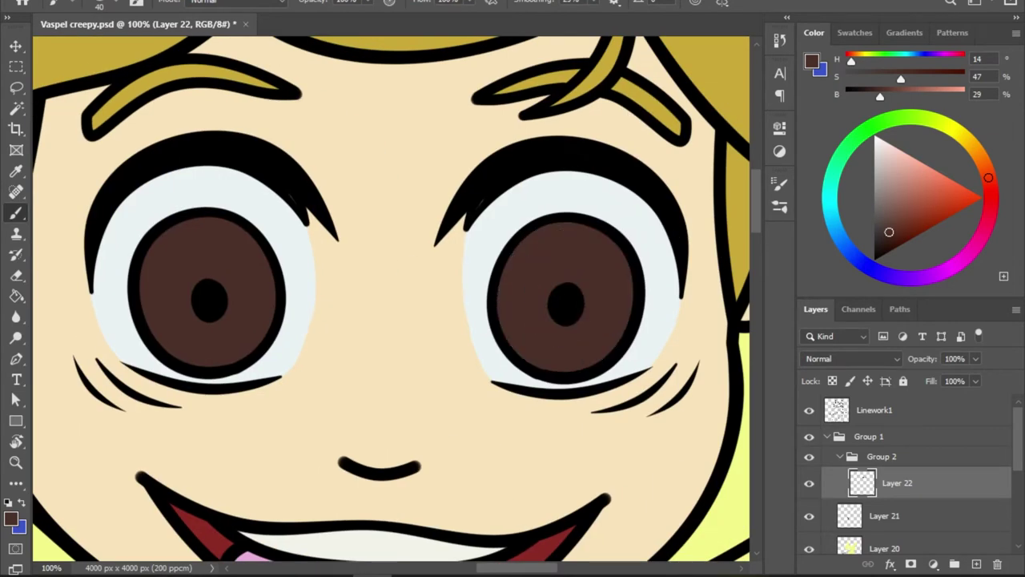
key("ctrl+0")
- Mask Group 2 to a Magic Wand colour selection
key("w")
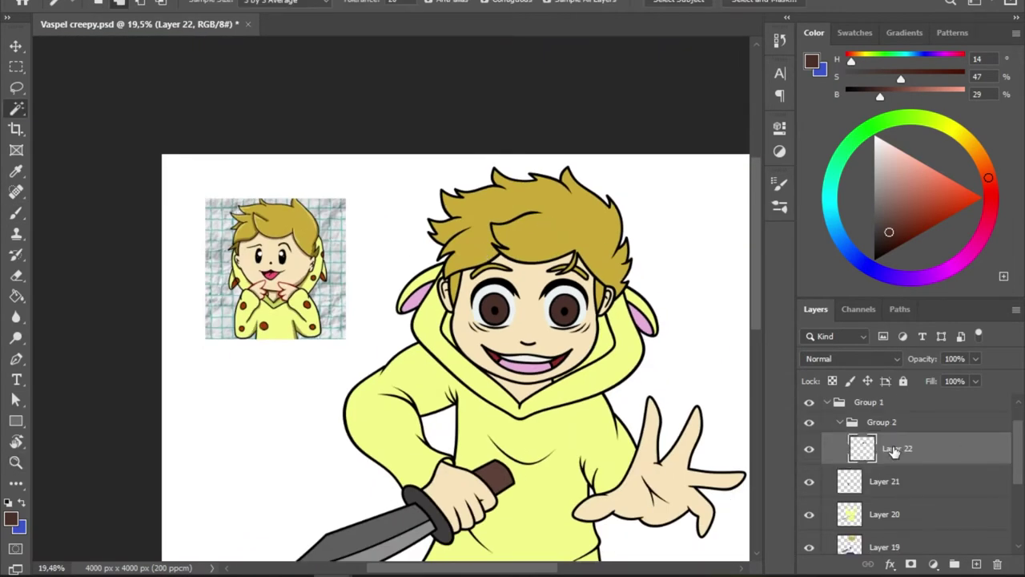
scroll(540, 305, "up", 3)
left_click(881, 455)
left_click(910, 564)
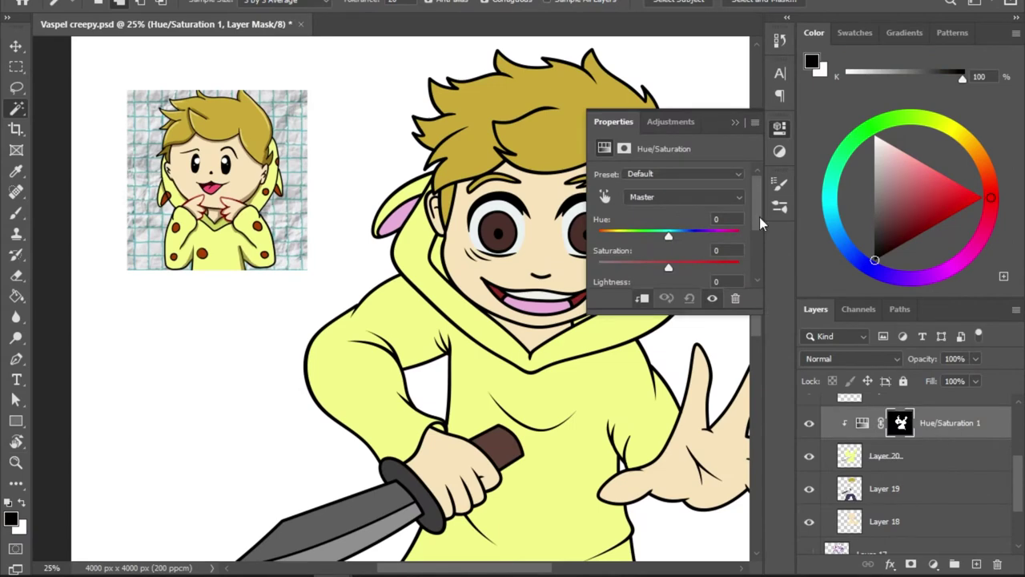
- Warm the hoodie to golden yellow and tone the hair light brown with Hue/Saturation, then merge down
scroll(759, 217, "down", 2)
left_click_drag(668, 197, 657, 198)
left_click_drag(668, 261, 672, 230)
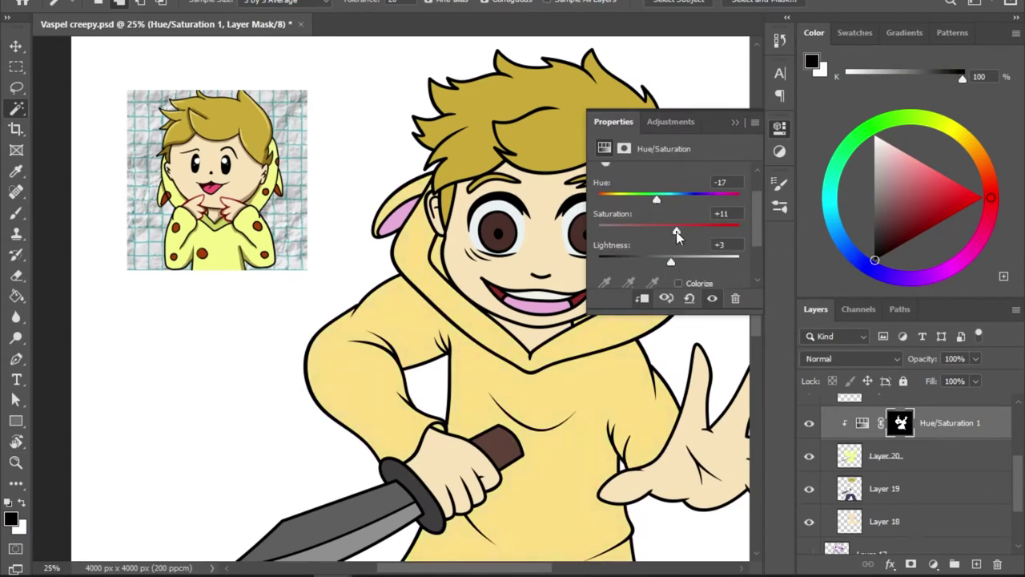
left_click(860, 473, "alt")
left_click_drag(668, 273, 679, 273)
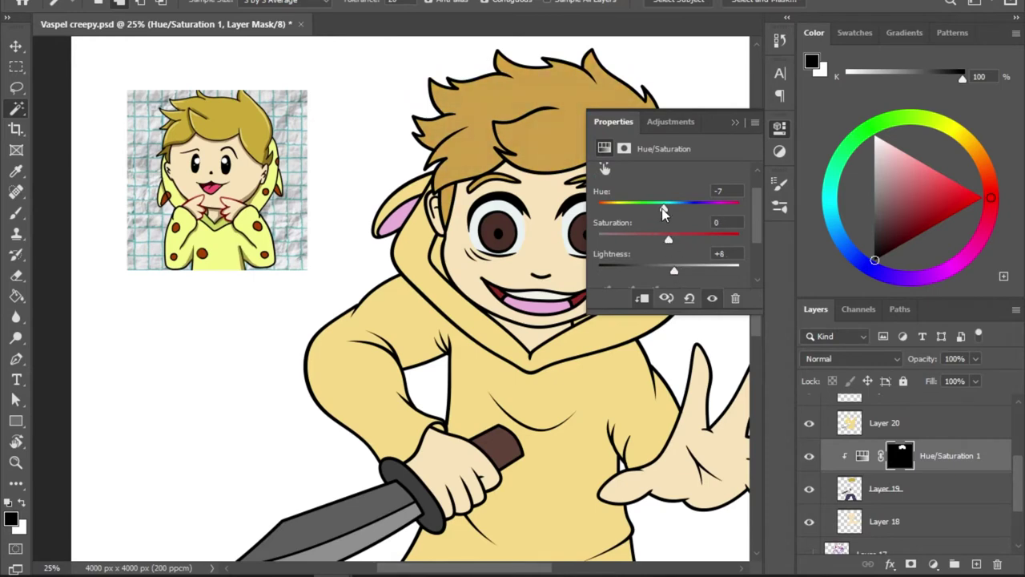
key("ctrl+e")
- Add a new layer clipped to the hoodie for polka dots
left_click(976, 564)
key("ctrl+alt+g")
key("b")
scroll(401, 320, "down", 3)
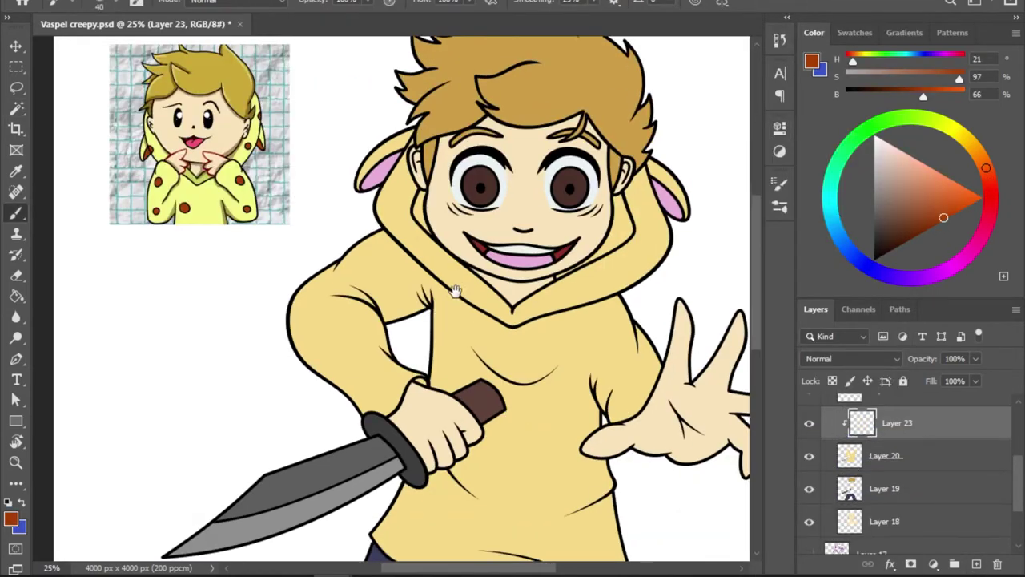
- Stamp brown polka dots across the sleeve, hem and hood, erasing stray edges
left_click(282, 271)
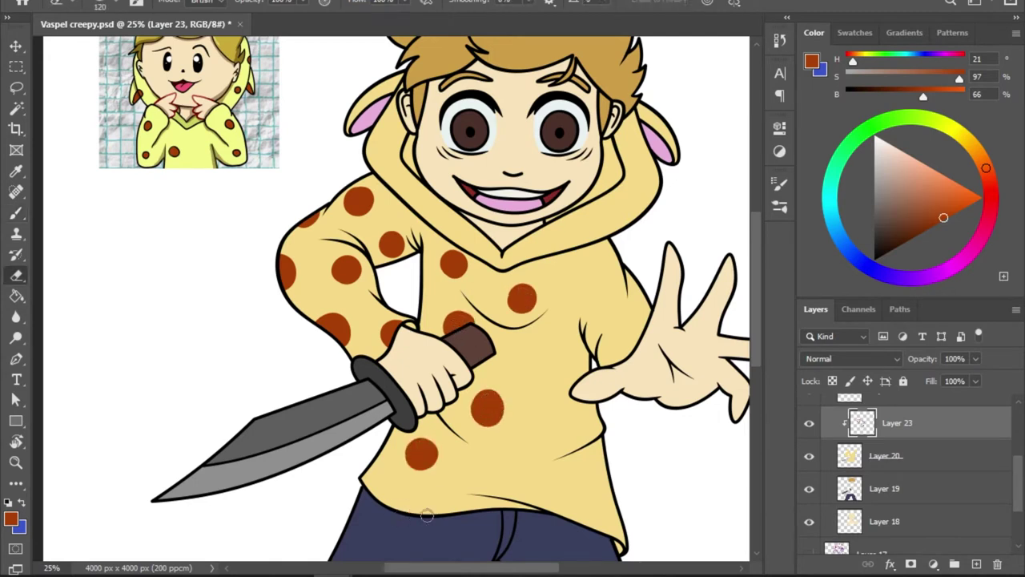
left_click(382, 500)
left_click(475, 503)
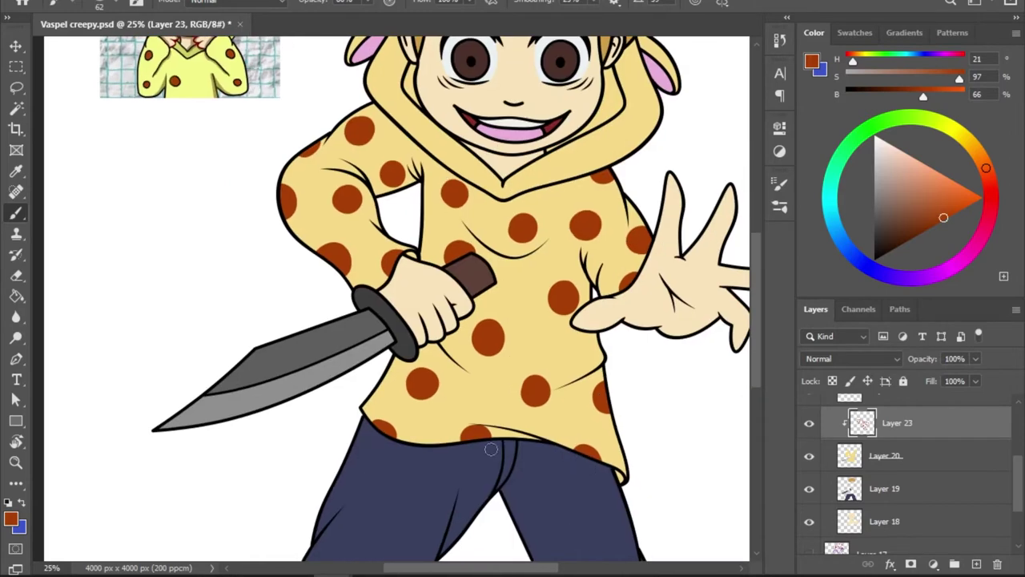
left_click_drag(634, 201, 614, 186)
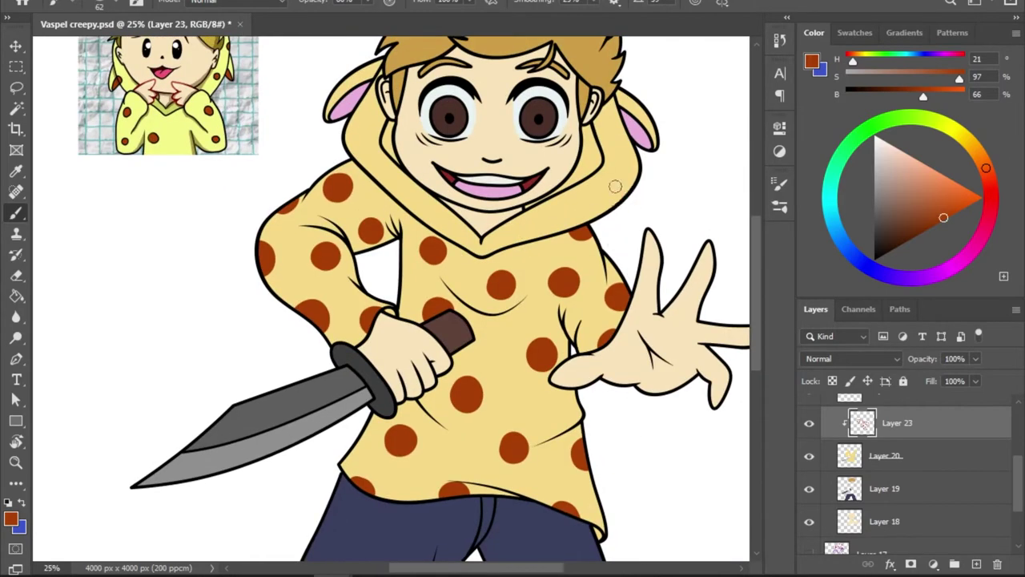
left_click(549, 212)
key("e")
key("b")
left_click(606, 152)
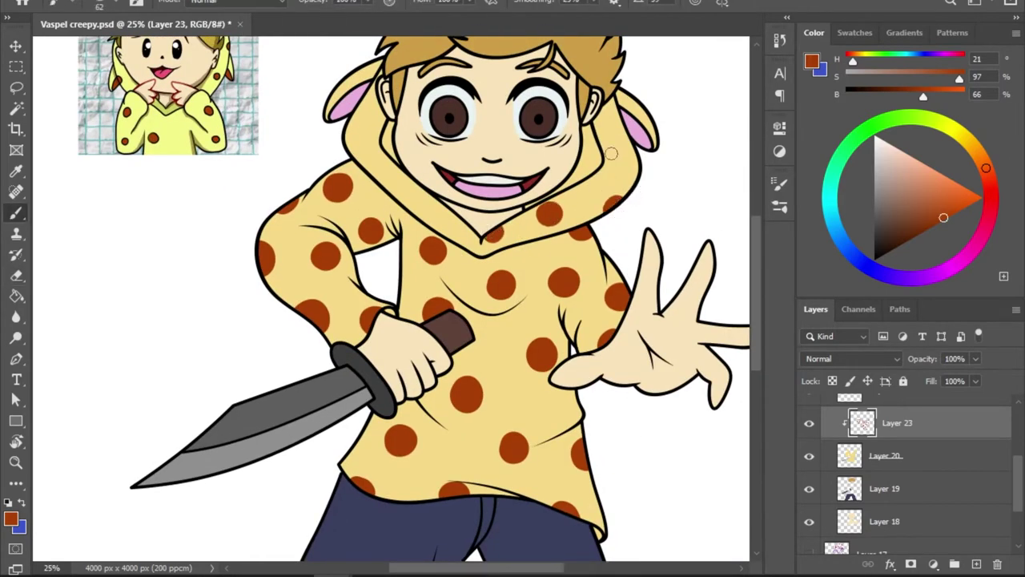
left_click(374, 112)
key("e")
key("b")
left_click(390, 190)
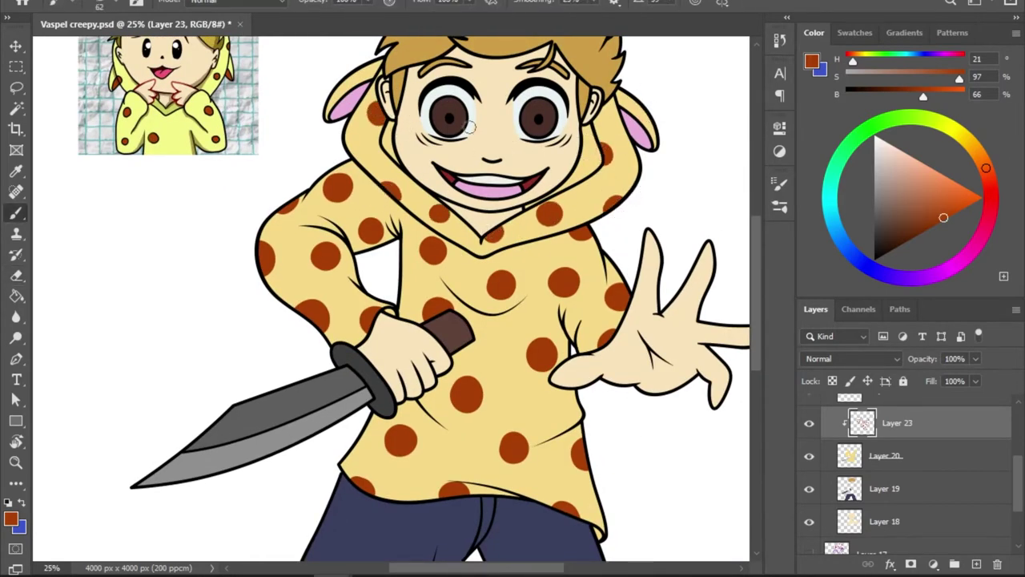
left_click_drag(467, 125, 680, 213)
- Try a Hue/Saturation adjustment on the dots, then undo it
key("ctrl+alt+g")
left_click_drag(668, 252, 668, 253)
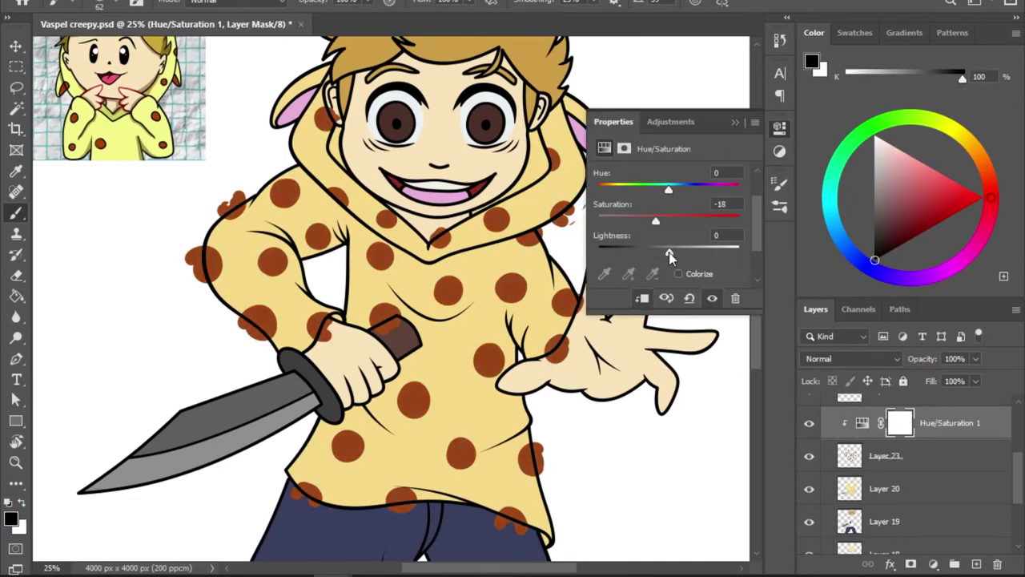
key("ctrl+z")
key("ctrl+z")
key("ctrl+z")
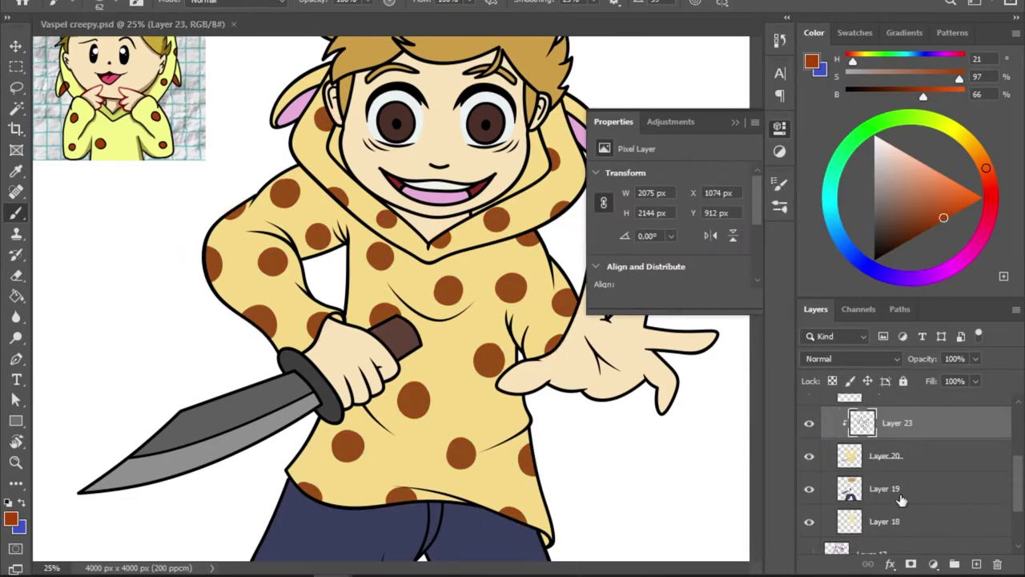
- Add a new blush layer above the skin and clip it to the skin
left_click(884, 520)
left_click(976, 565)
key("ctrl+0")
right_click(552, 265)
key("Escape")
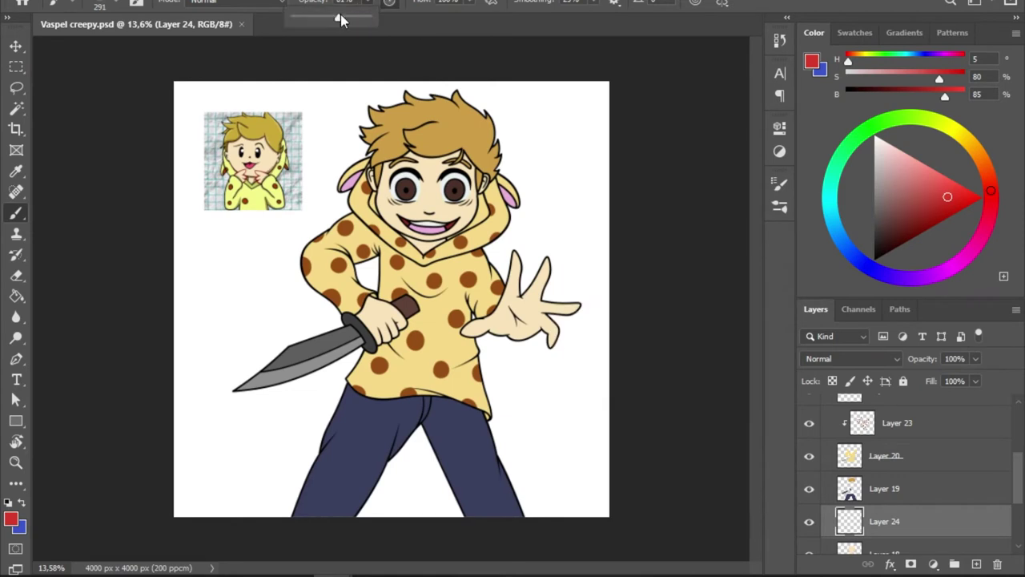
key("ctrl+alt+g")
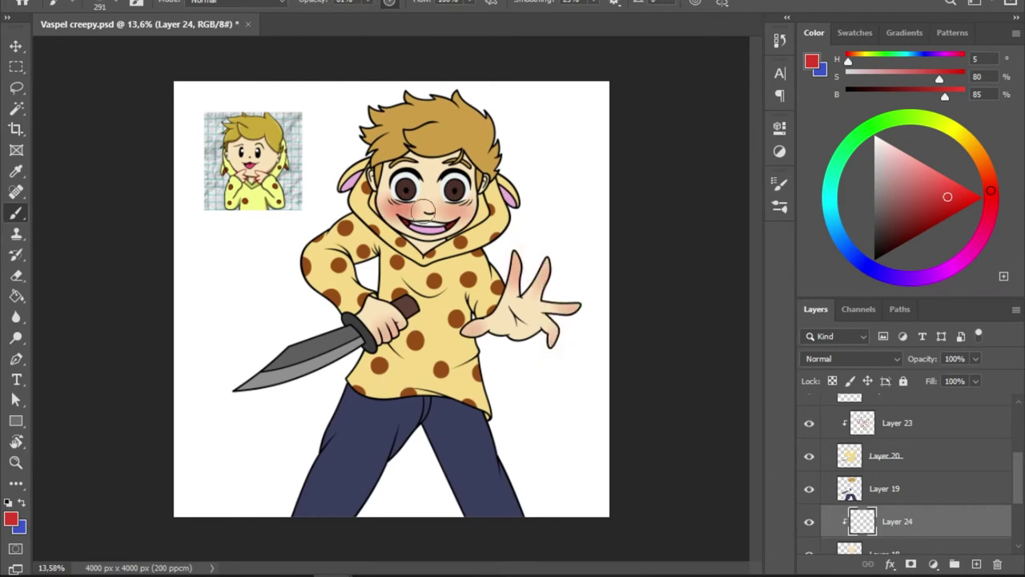
- Paint a dark navy shadow under the left eye
key("e")
right_click(479, 194)
key("Escape")
key("b")
scroll(410, 187, "up", 5)
right_click(485, 194)
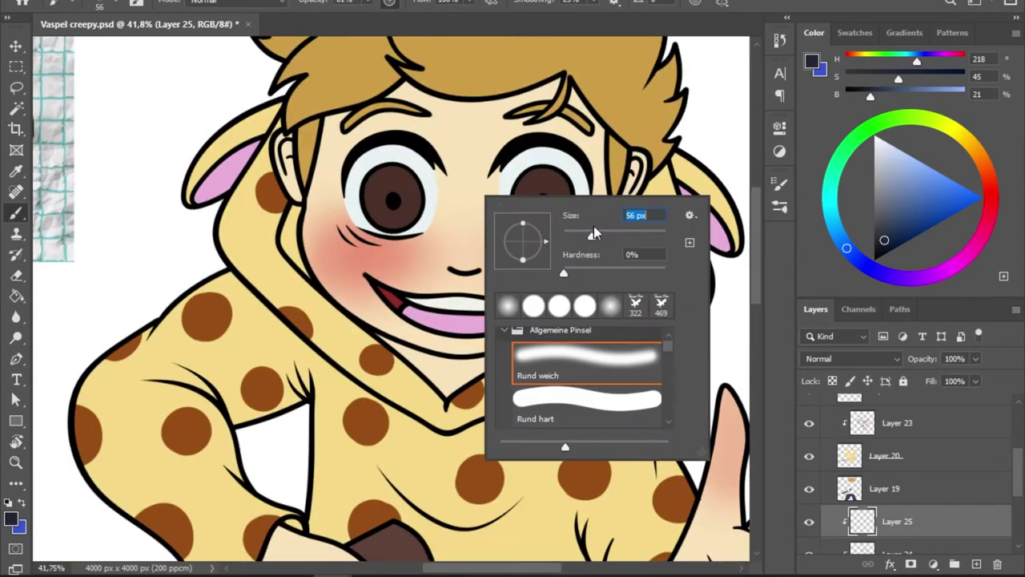
key("Escape")
left_click_drag(344, 192, 424, 248)
- Erase excess shadow and lower the eye-shadow layer's opacity
left_click(558, 208, "ctrl")
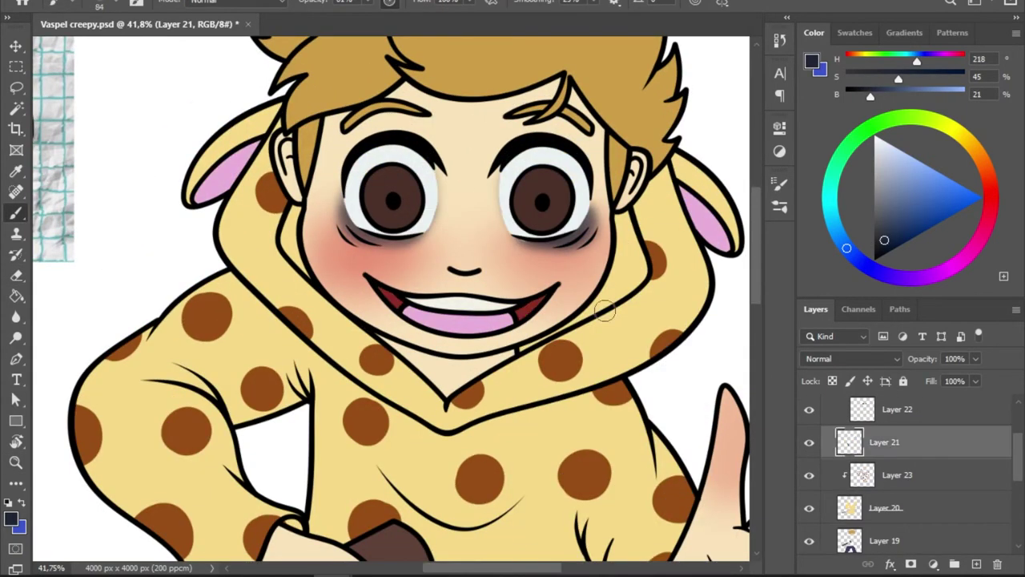
key("e")
right_click(540, 263)
key("Escape")
left_click(352, 224, "ctrl")
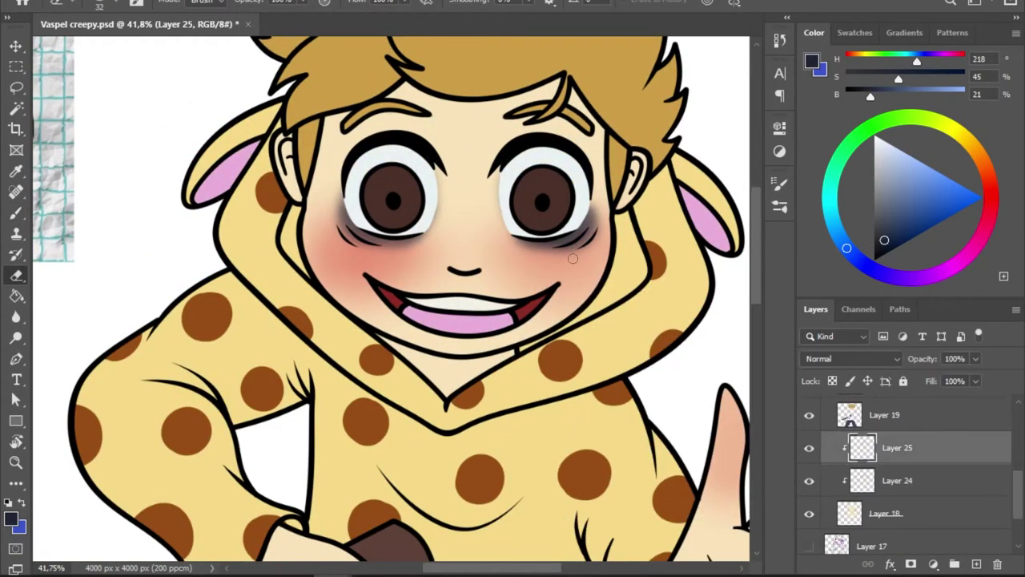
key("b")
left_click(976, 357)
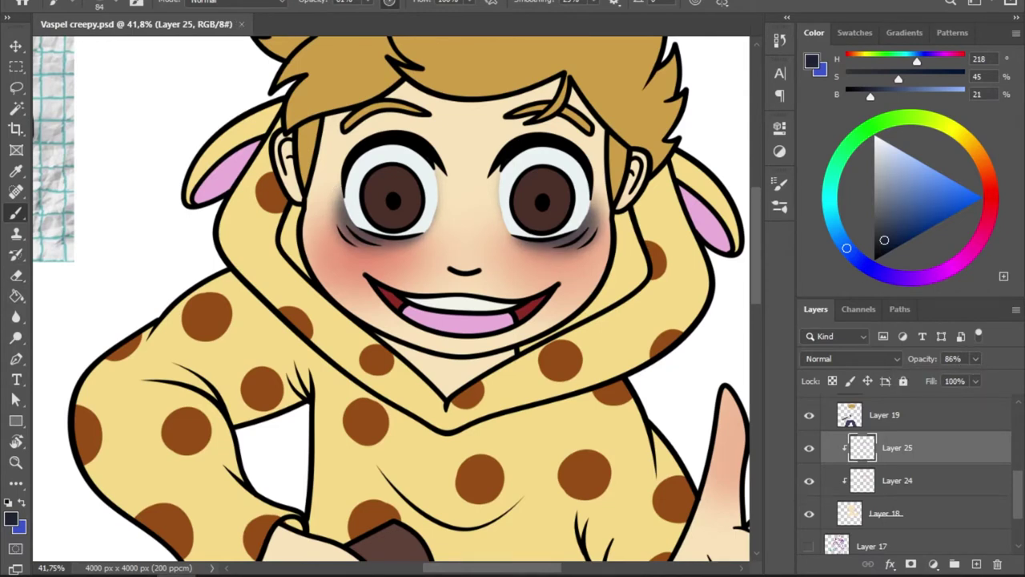
- Darken the top of the left iris on new shading layers
left_click(976, 563)
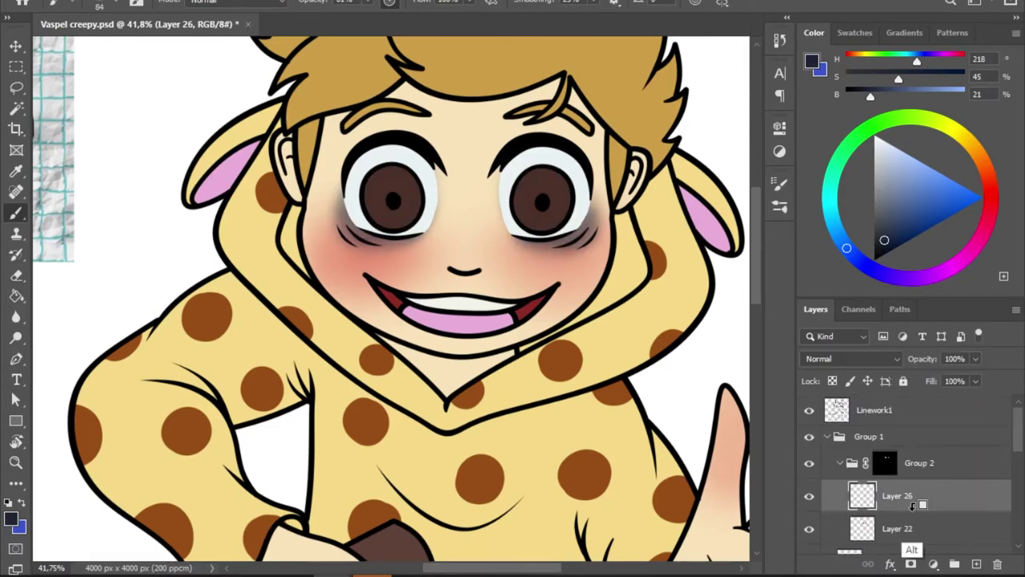
left_click_drag(401, 192, 343, 205)
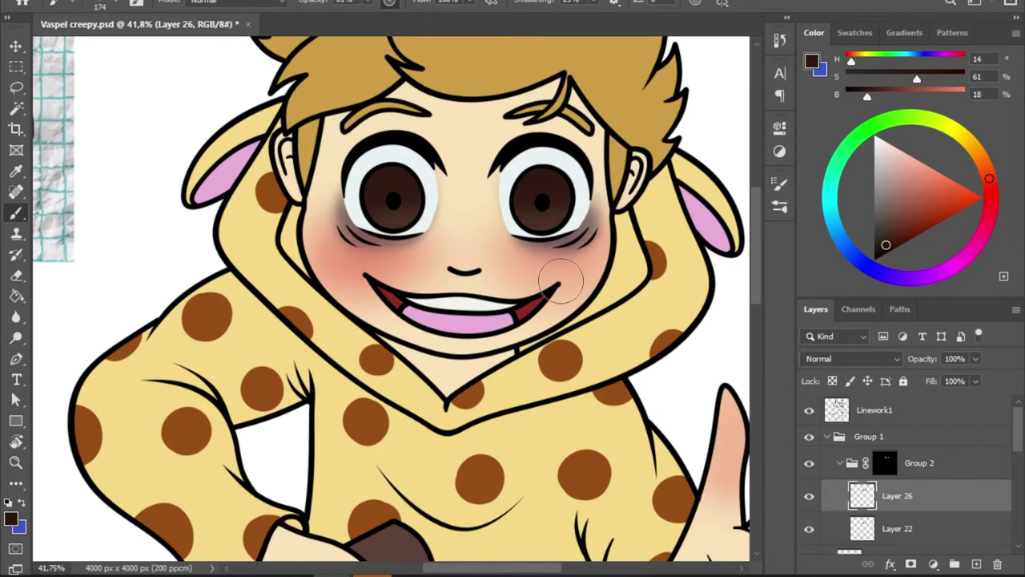
right_click(508, 176)
key("ctrl+shift+alt+n")
key("Escape")
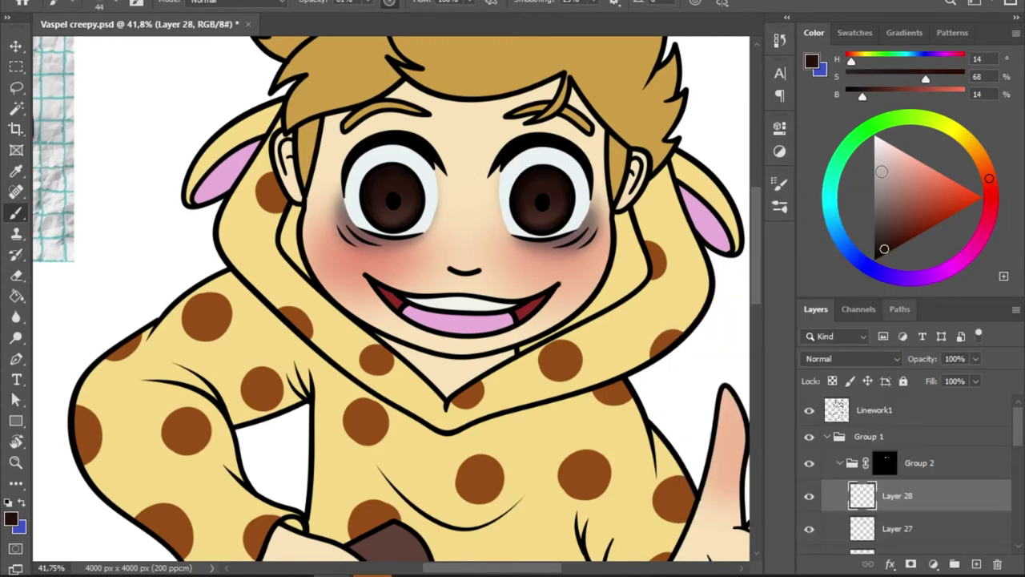
- Paint a pink tint around the eyes on Layer 31 and fade it to 72% opacity
left_click(540, 205, "alt")
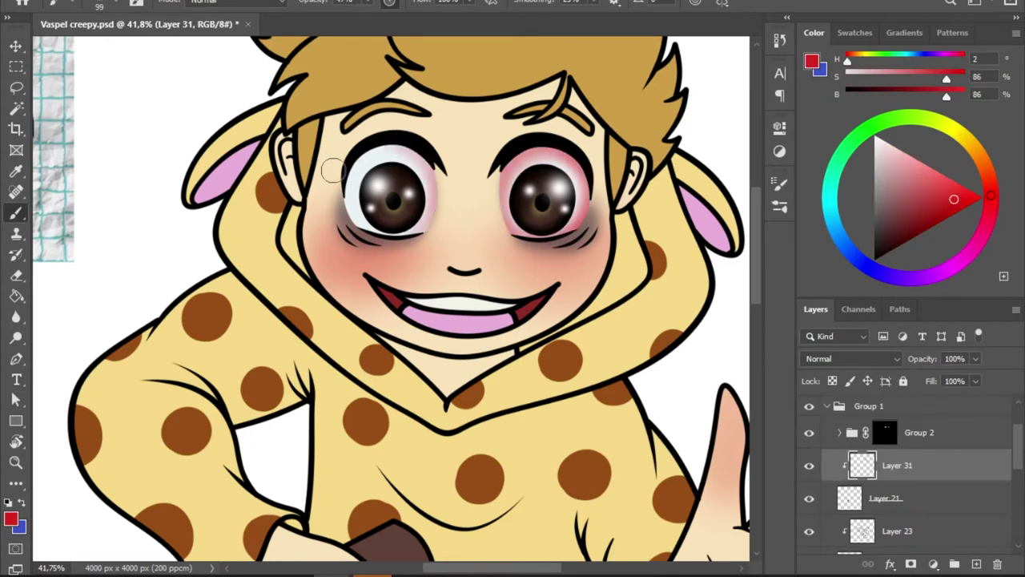
left_click_drag(333, 170, 340, 212)
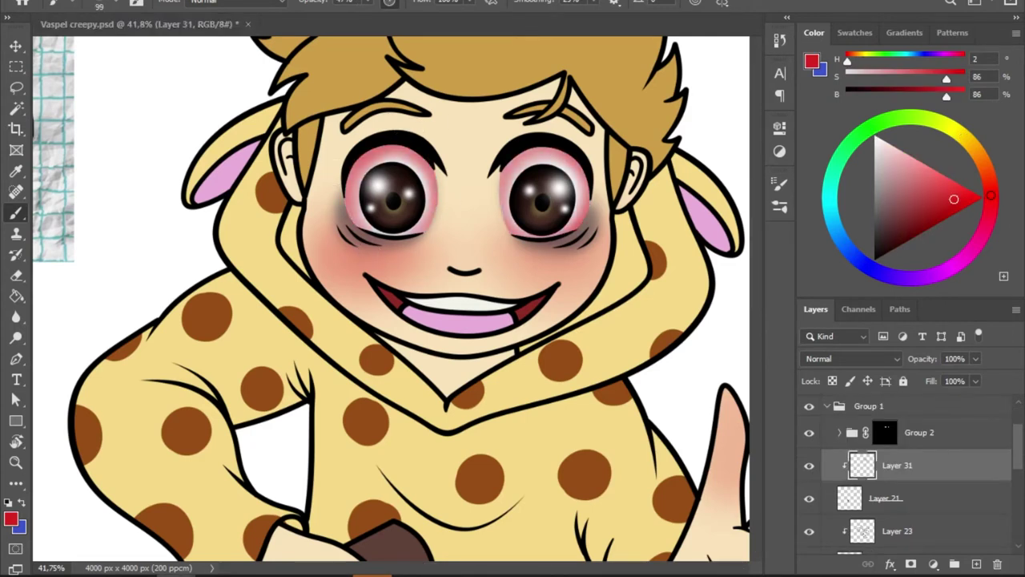
left_click_drag(975, 358, 959, 374)
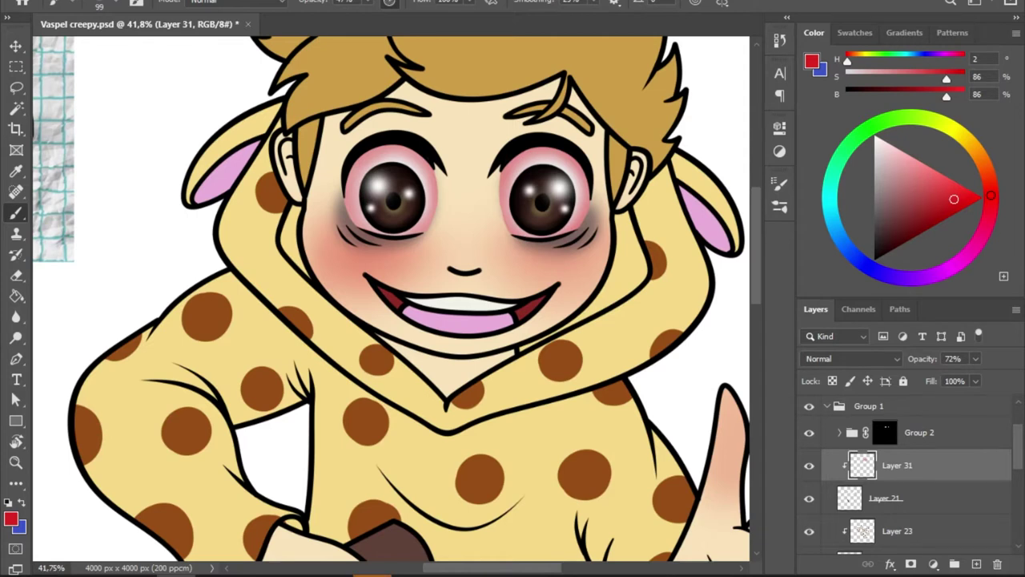
key("ctrl+shift+alt+n")
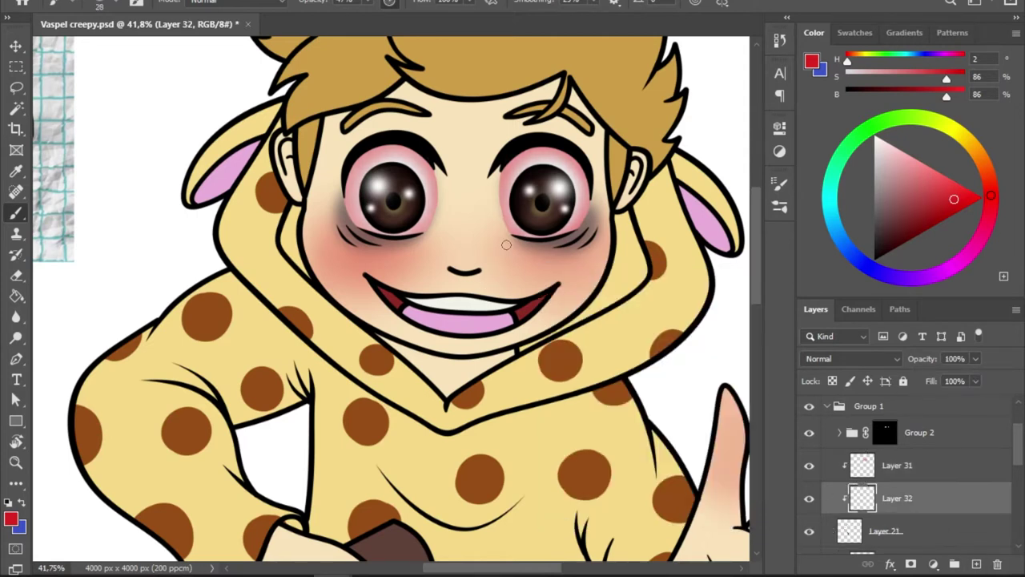
- Draw red veins on Layer 32 and fade them through a layer mask painted soft black
key("e")
key("b")
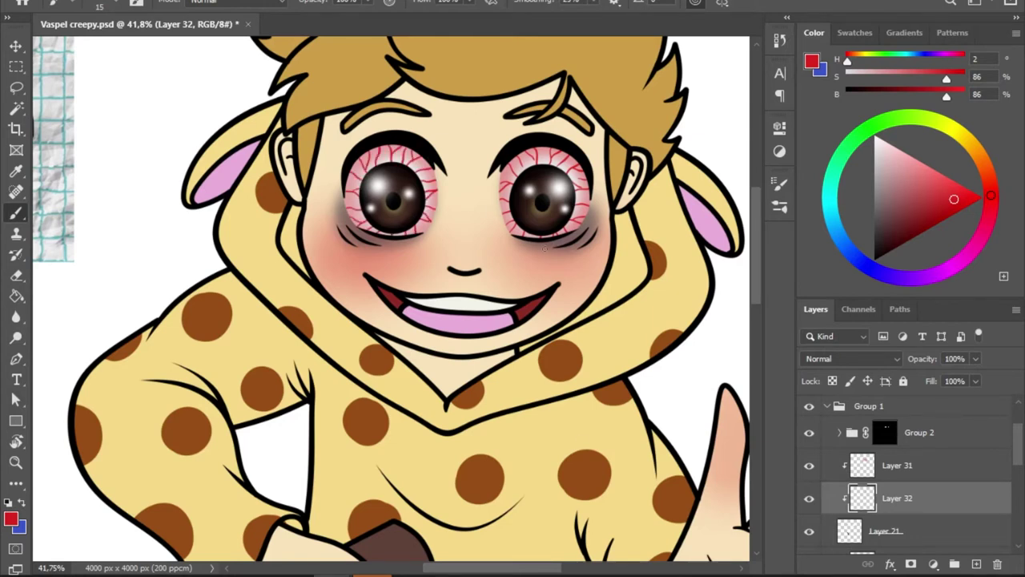
left_click(933, 564)
right_click(472, 207)
key("Escape")
key("d")
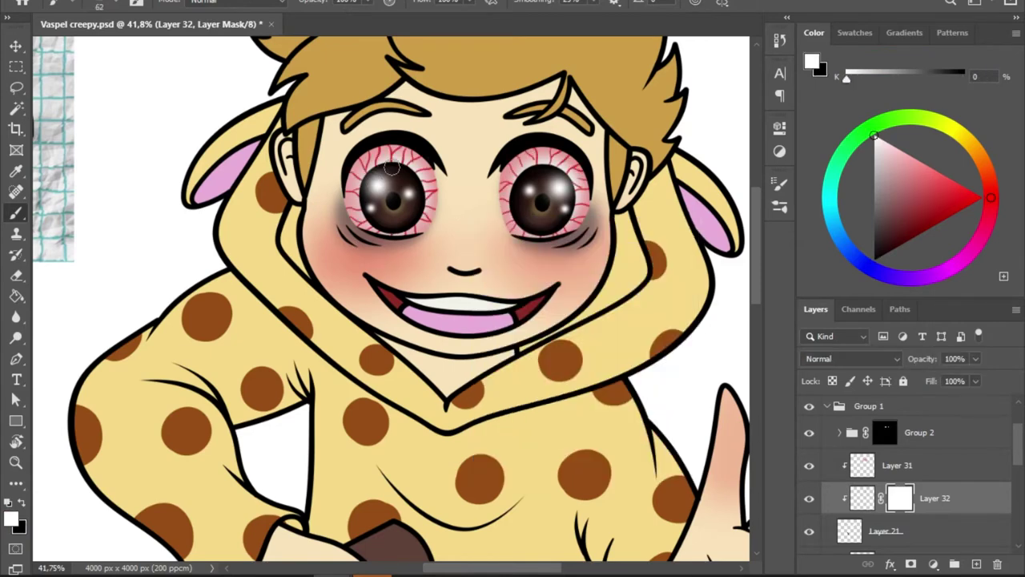
key("F5")
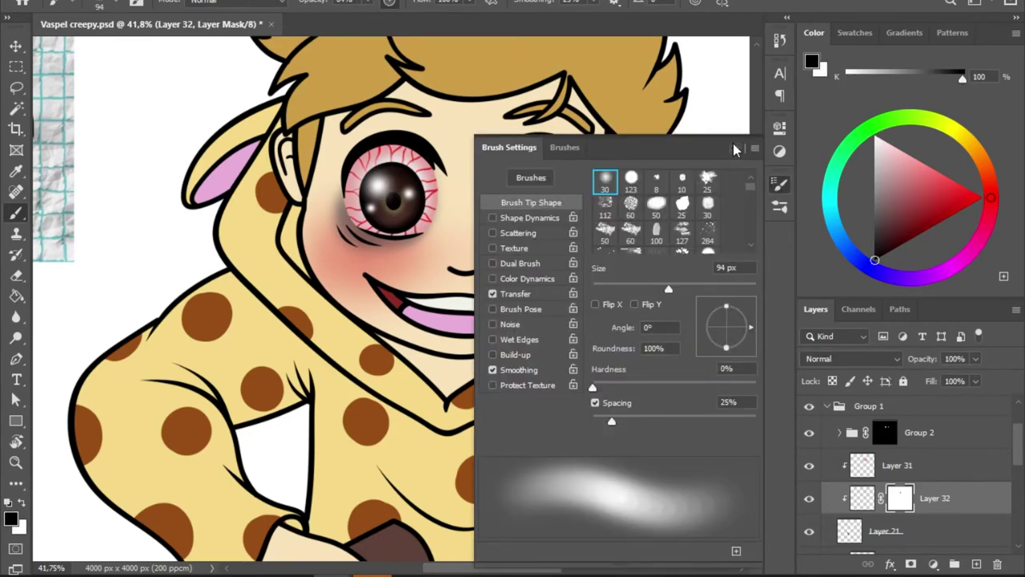
left_click(733, 145)
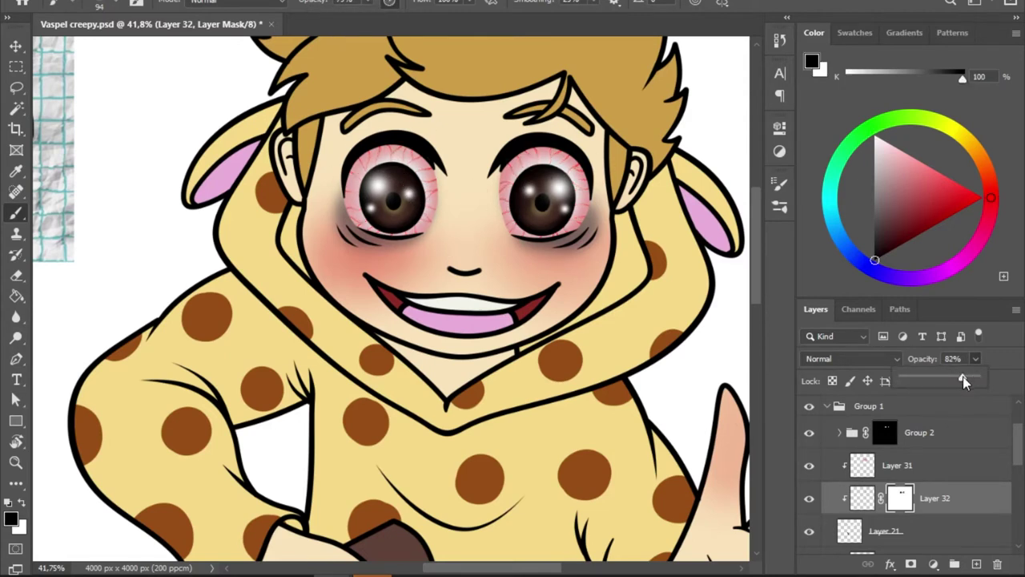
- Drop the pink eye tint to 54% and collapse Group 1
left_click(929, 467)
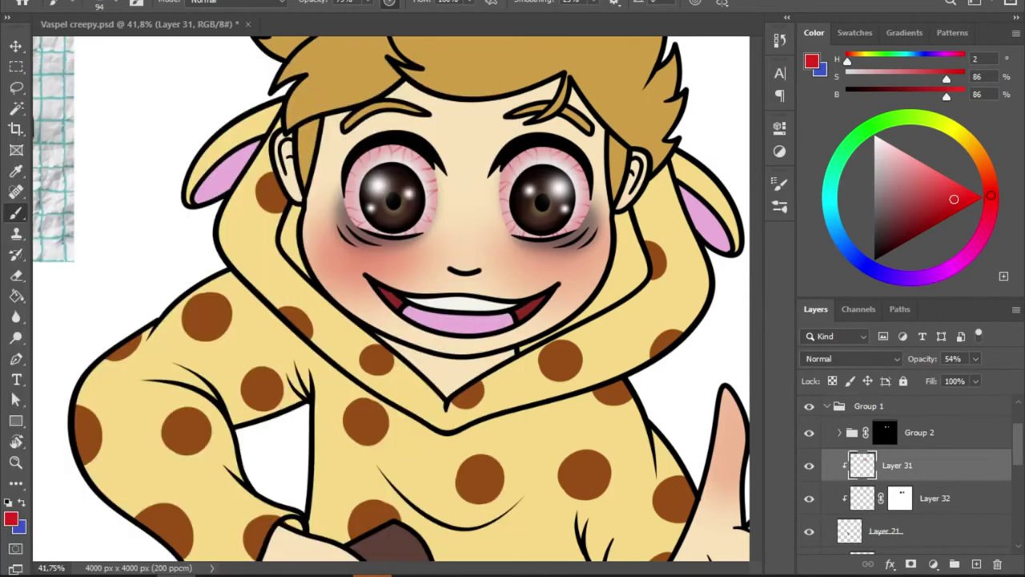
left_click(811, 500)
left_click(826, 406)
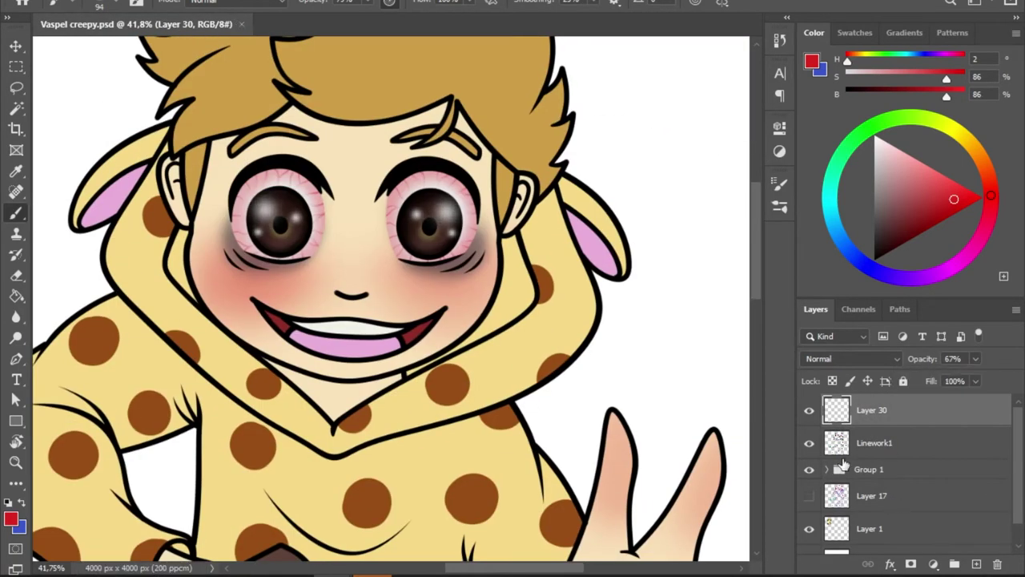
- Shade both jeans legs grey-blue with a 369 px soft brush on clipped Layer 33
left_click(826, 468)
scroll(390, 298, "down", 5)
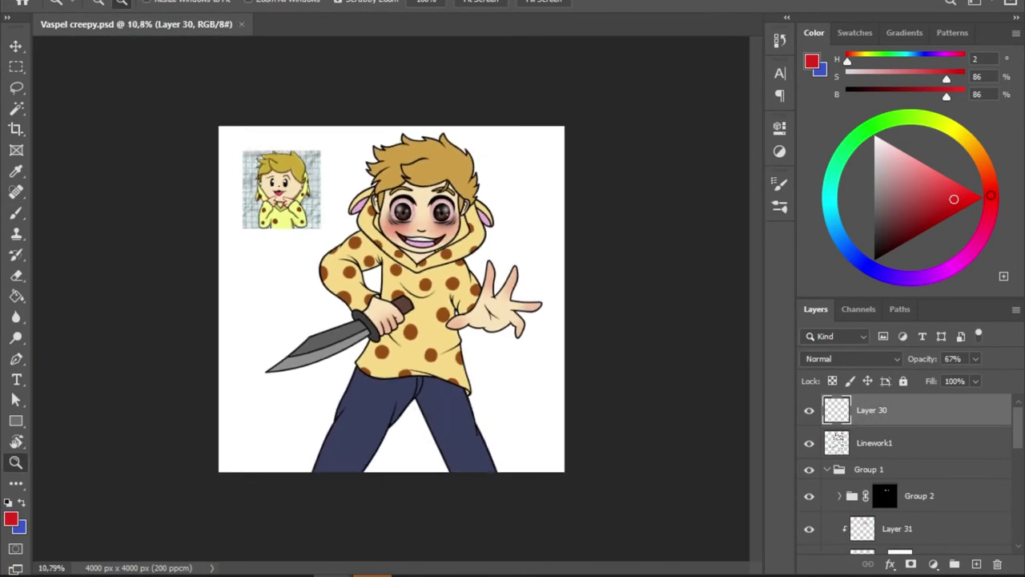
left_click(374, 430, "alt")
right_click(611, 411)
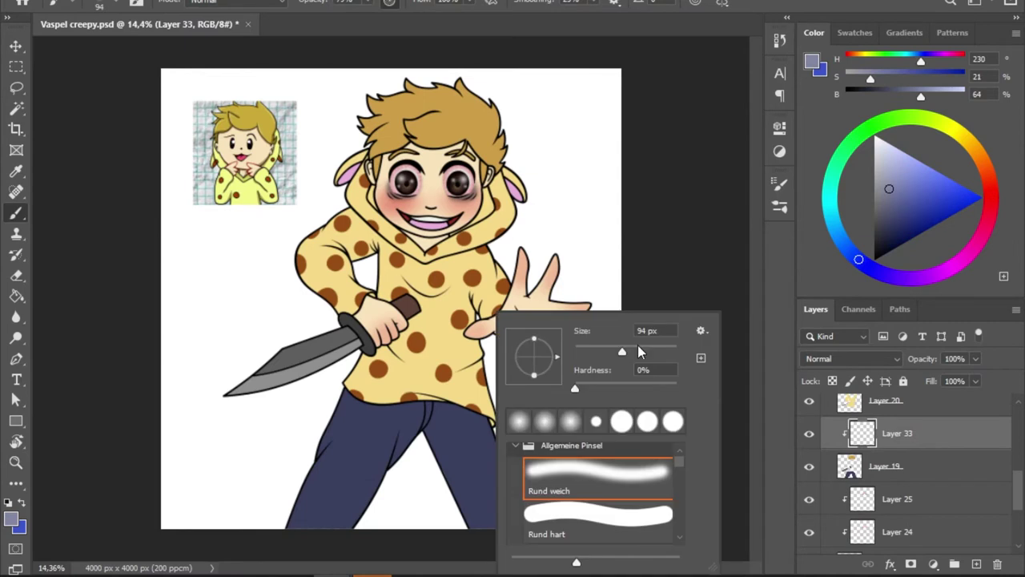
type("369")
key("Return")
left_click_drag(329, 464, 352, 520)
left_click_drag(472, 432, 497, 520)
left_click_drag(321, 488, 496, 513)
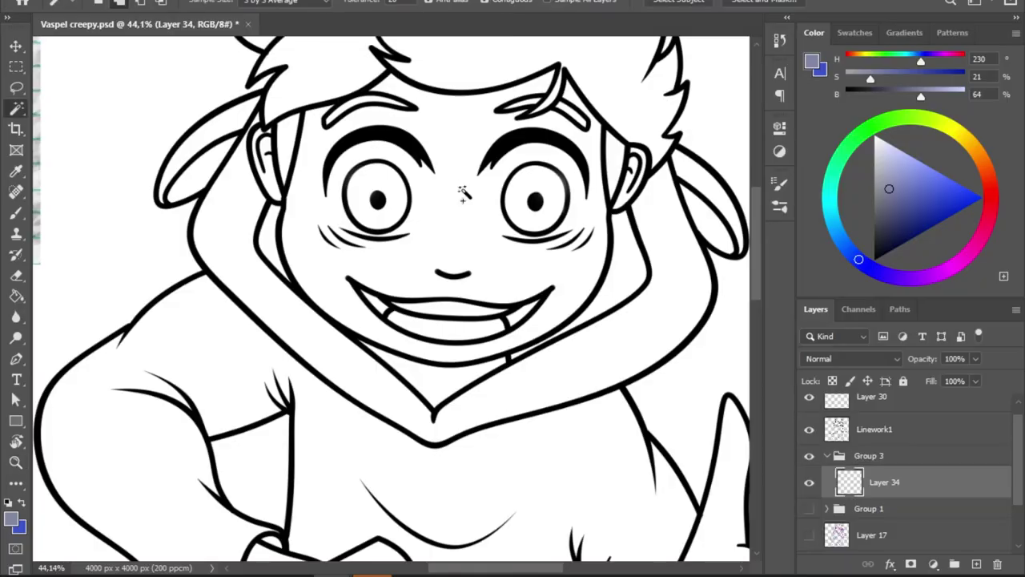
- Magic Wand the face, expand the selection by 6 px, and pick a soft brush
left_click(469, 183)
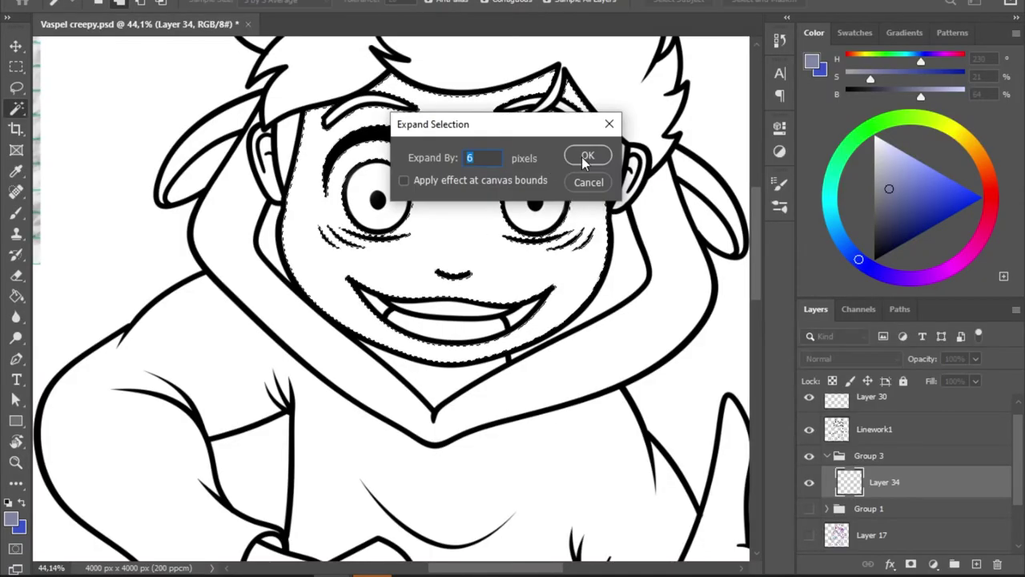
left_click(600, 155)
key("b")
right_click(477, 277)
key("Return")
- Paint purple shading down the left side and around the edges of the face
left_click_drag(298, 104, 352, 320)
key("ctrl+z")
mouse_move(309, 112)
left_mouse_down()
mouse_move(270, 231)
mouse_move(331, 339)
left_mouse_up()
key("e")
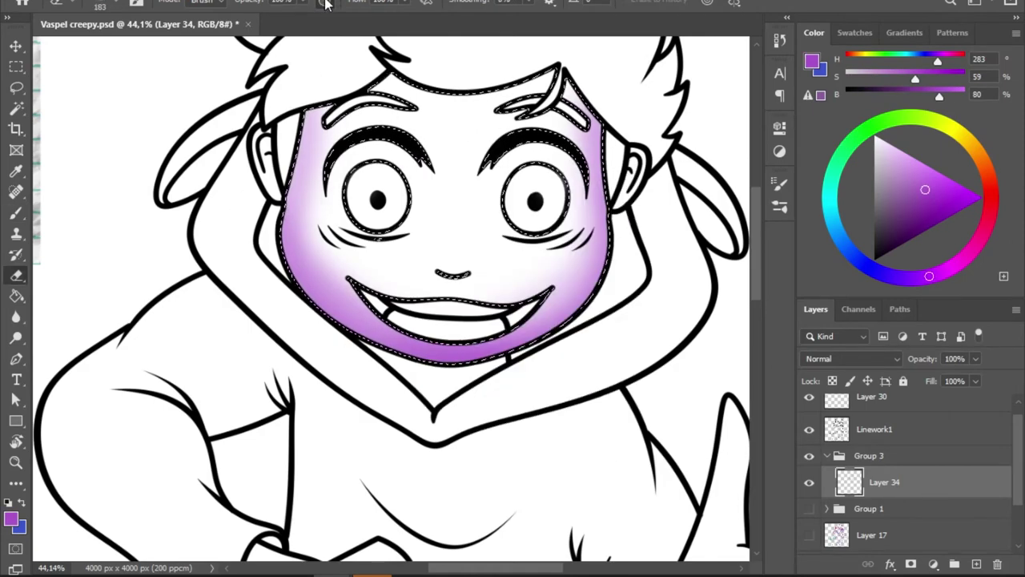
key("b")
- Fill the centre of the face with soft purple shading
right_click(473, 138)
key("Return")
mouse_move(480, 194)
left_mouse_down()
mouse_move(448, 224)
mouse_move(553, 148)
left_mouse_up()
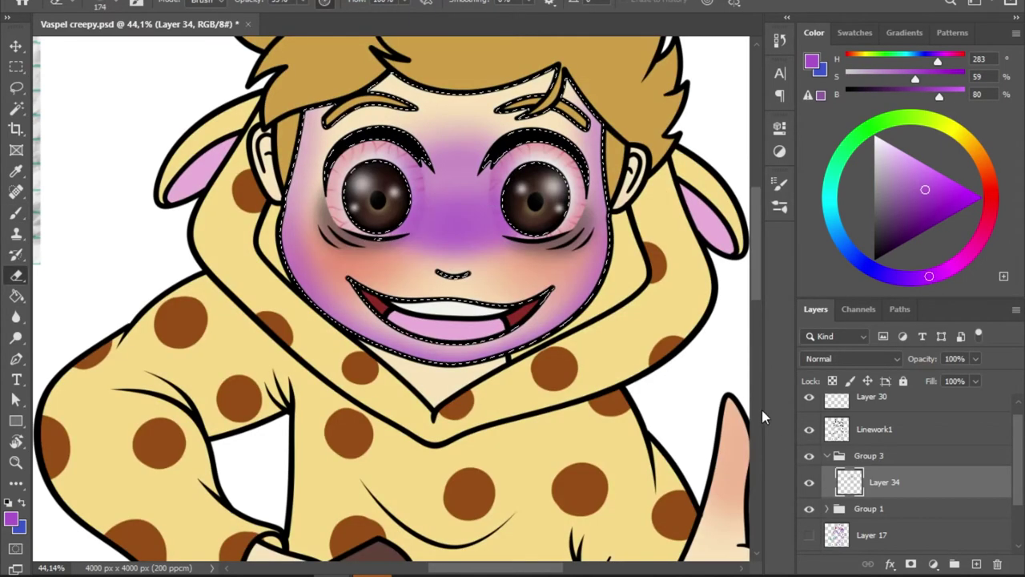
key("e")
right_click(497, 164)
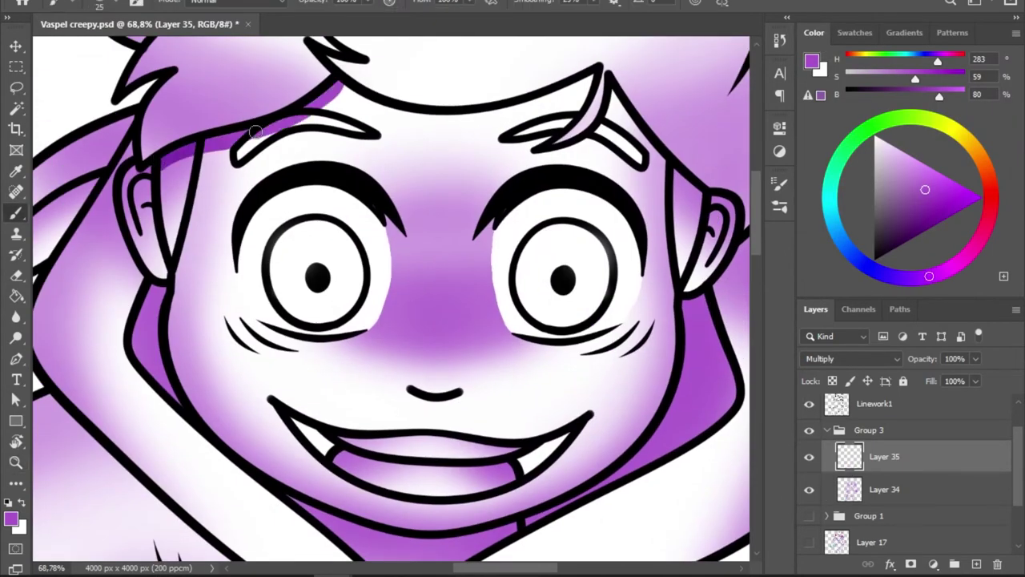
- Paint darker purple shading along the hairline and inside the left hair tuft
mouse_move(254, 132)
left_mouse_down()
mouse_move(480, 103)
mouse_move(577, 104)
mouse_move(675, 182)
left_mouse_up()
scroll(159, 254, "up", 3)
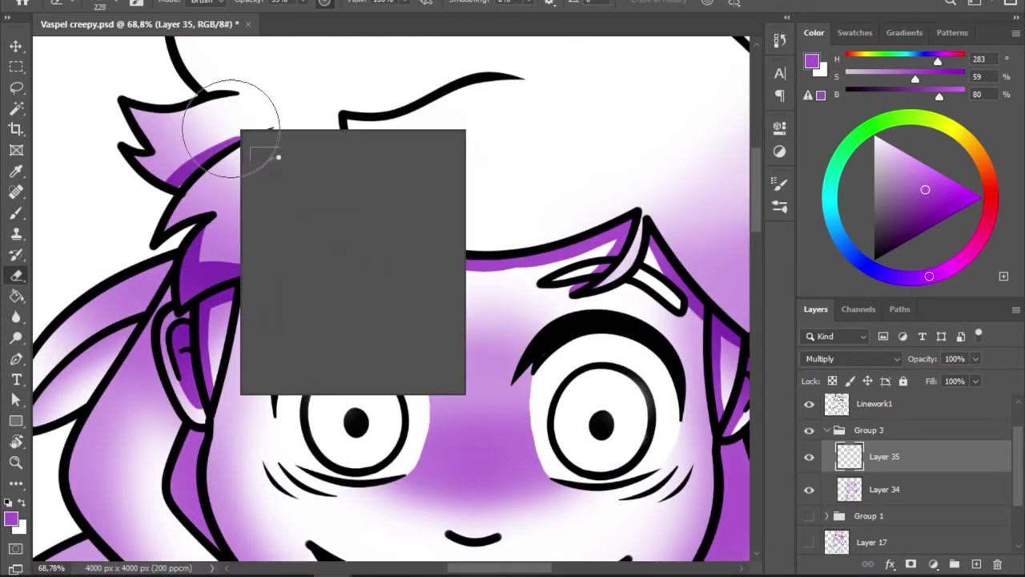
left_click_drag(270, 130, 176, 176)
left_click_drag(287, 102, 291, 196)
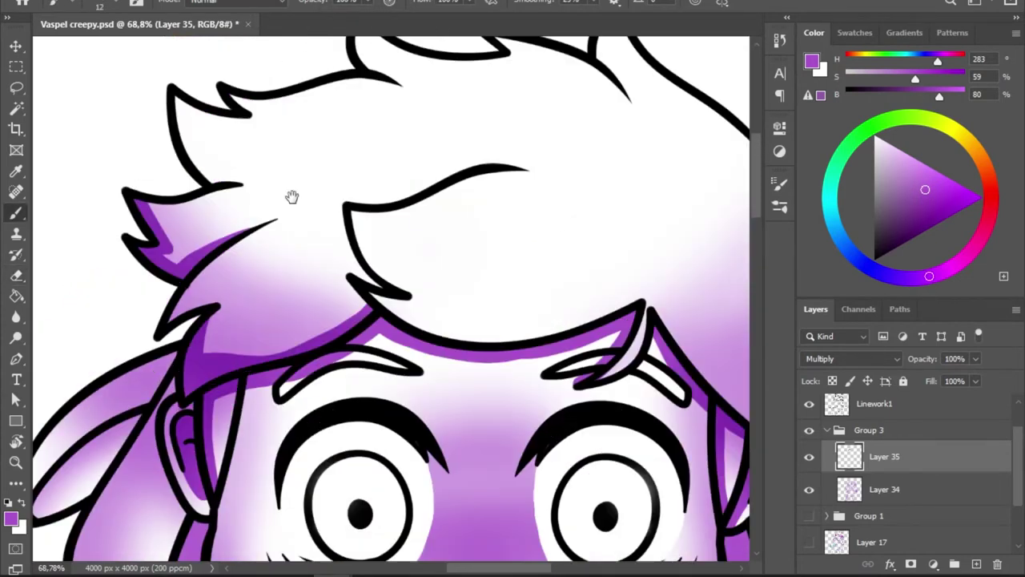
left_click_drag(324, 44, 316, 108)
left_click_drag(370, 269, 270, 293)
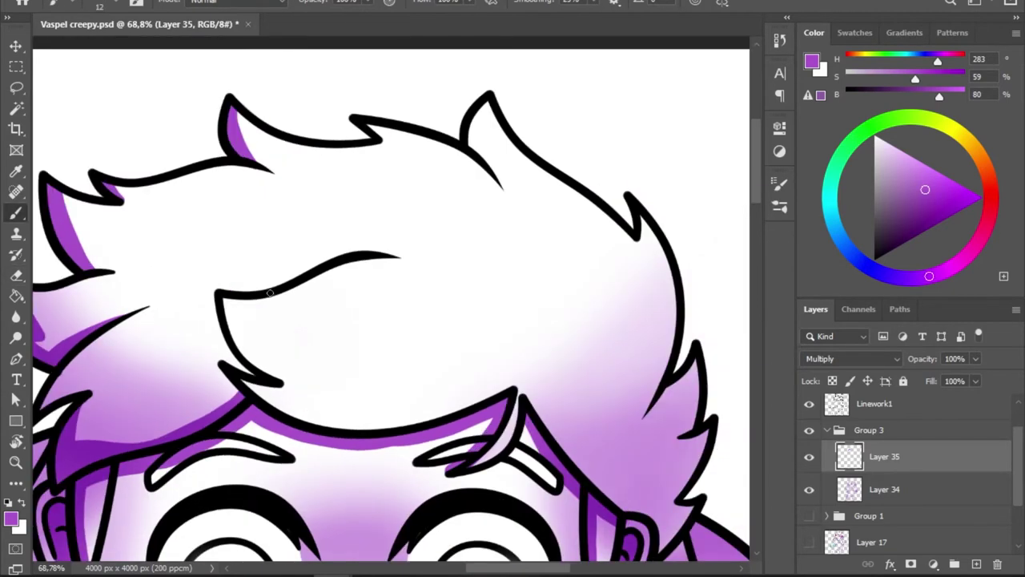
left_click_drag(257, 340, 152, 285)
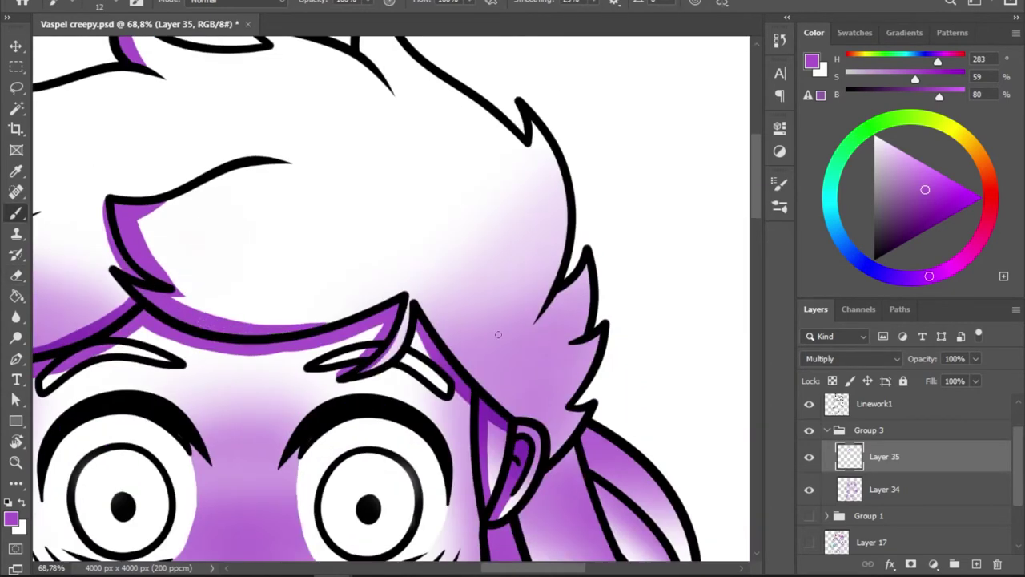
left_click_drag(498, 334, 490, 404)
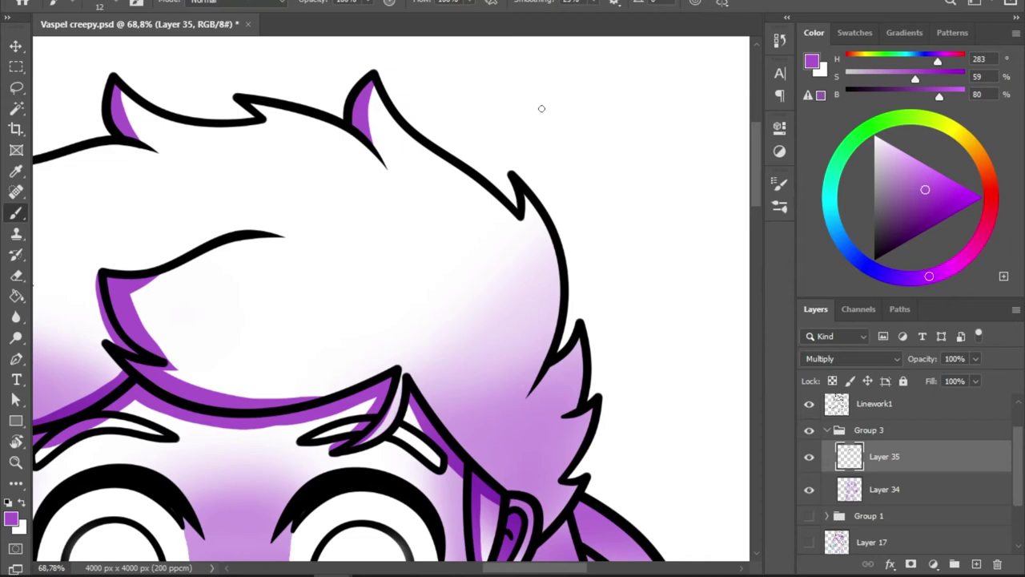
- Shade the neck under the chin in darker purple
scroll(516, 369, "down", 2)
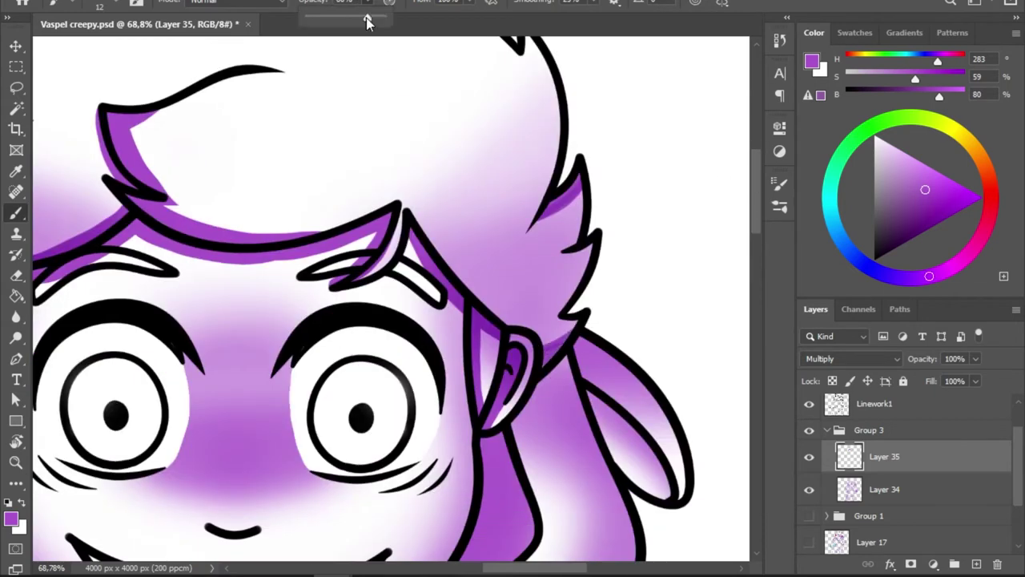
scroll(567, 250, "down", 2)
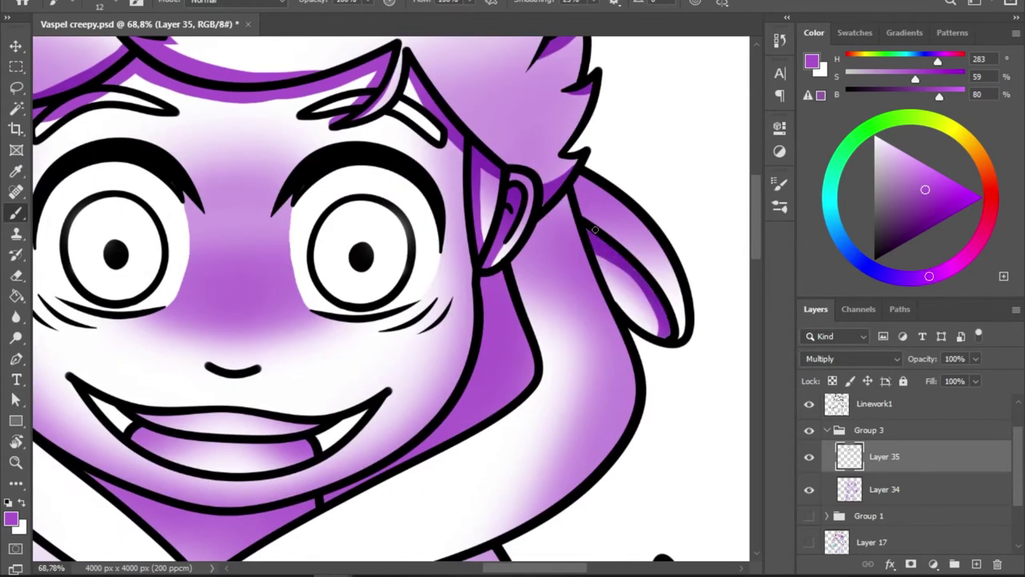
scroll(563, 164, "down", 1)
mouse_move(504, 200)
left_mouse_down()
mouse_move(489, 344)
mouse_move(377, 400)
left_mouse_up()
scroll(157, 188, "left", 3)
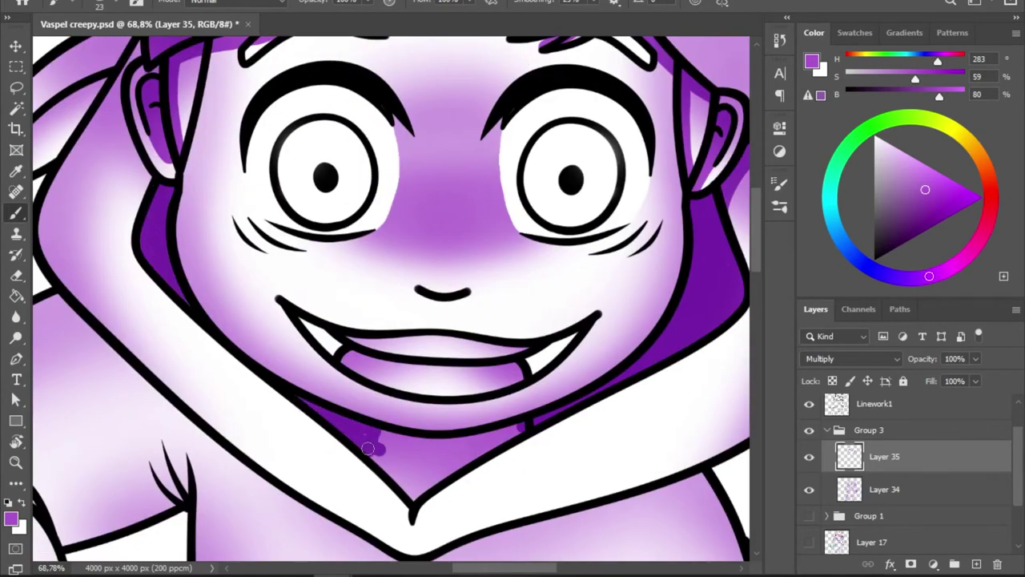
left_click_drag(379, 446, 481, 448)
- Shade beneath both sides of the collar V-line
scroll(654, 249, "down", 1)
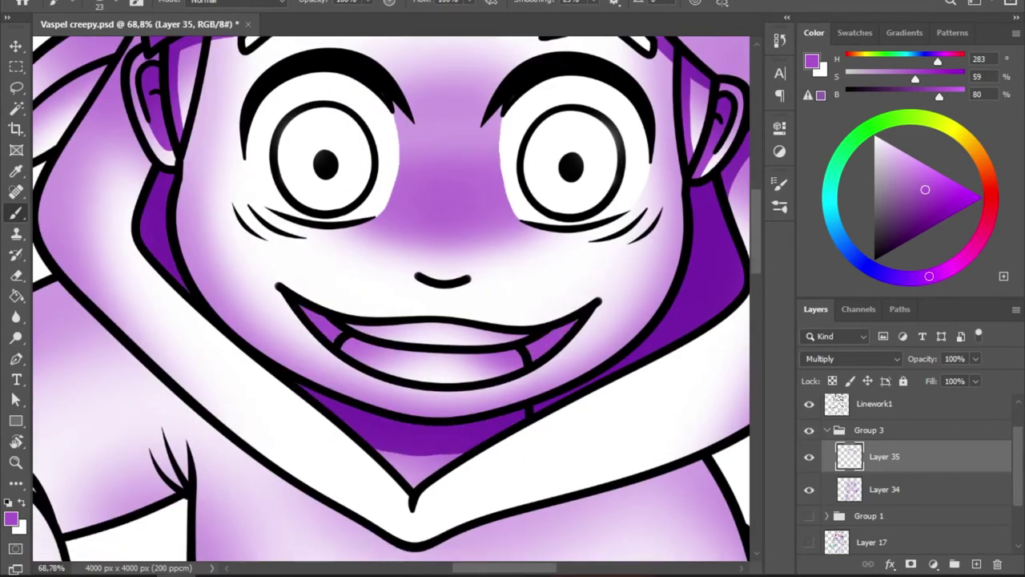
scroll(590, 294, "up", 5)
scroll(590, 294, "left", 4)
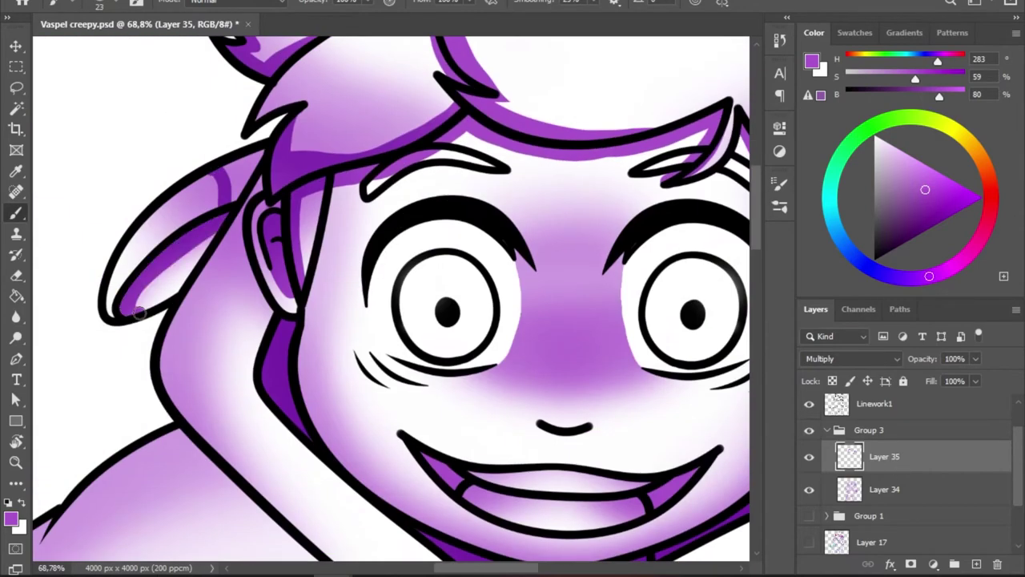
scroll(280, 400, "up", 2)
scroll(352, 340, "left", 3)
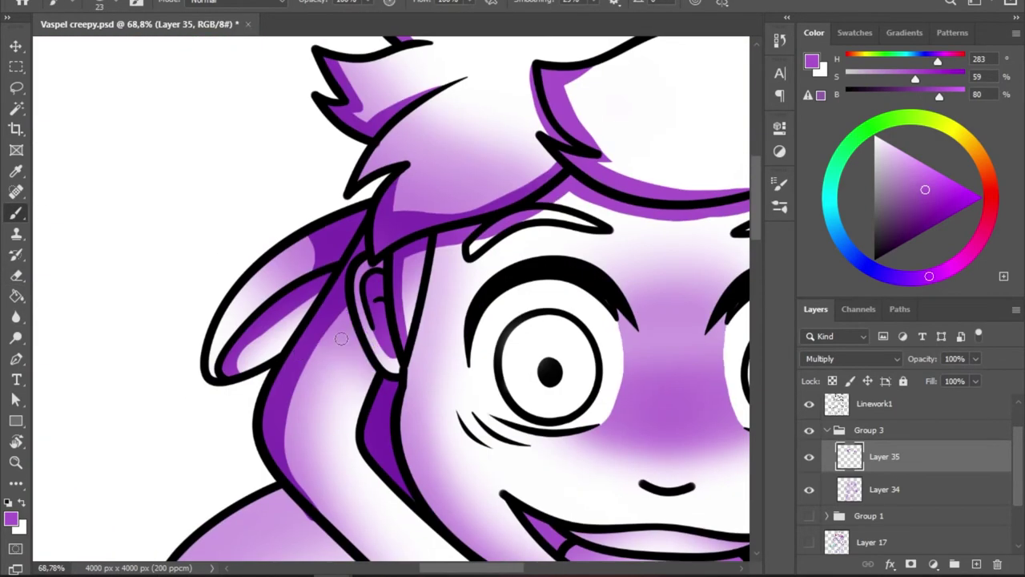
scroll(394, 387, "down", 8)
scroll(394, 388, "right", 12)
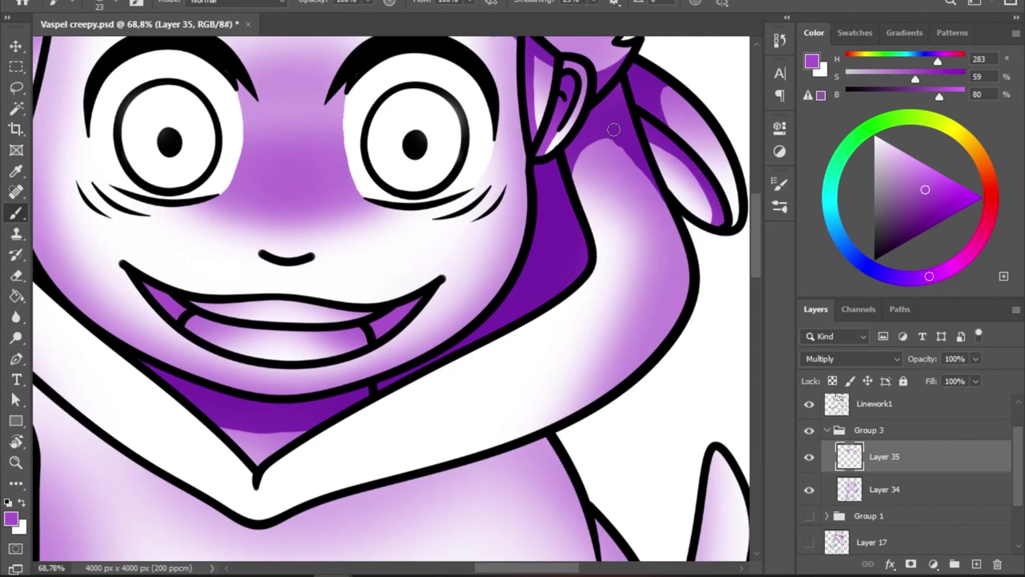
scroll(447, 334, "down", 5)
scroll(447, 334, "left", 6)
mouse_move(88, 120)
left_mouse_down()
mouse_move(449, 380)
mouse_move(581, 345)
left_mouse_up()
- Paint shading along the wrist line, touching it up with the eraser
scroll(585, 257, "down", 3)
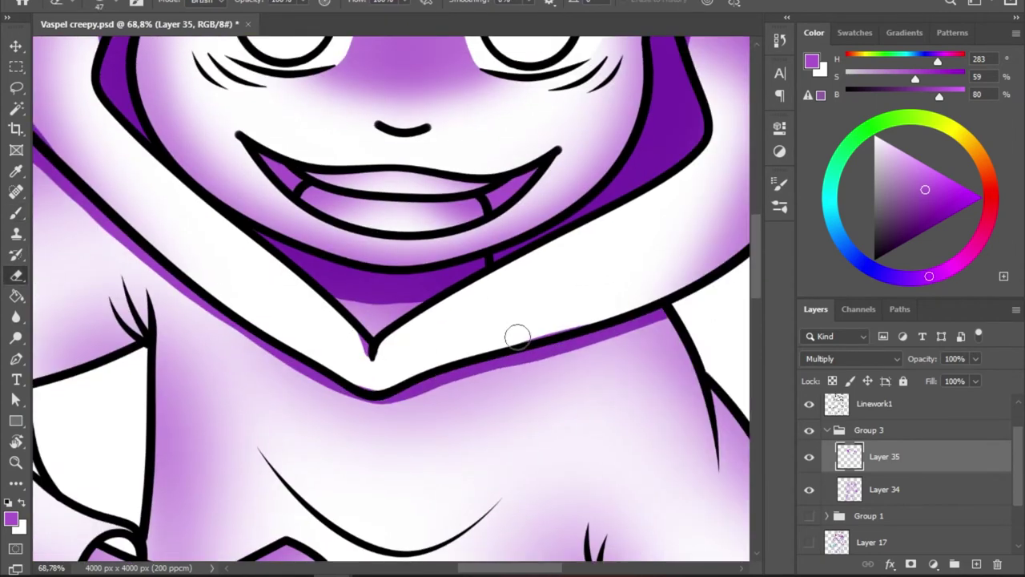
scroll(445, 224, "left", 2)
scroll(445, 224, "left", 4)
scroll(445, 224, "up", 1)
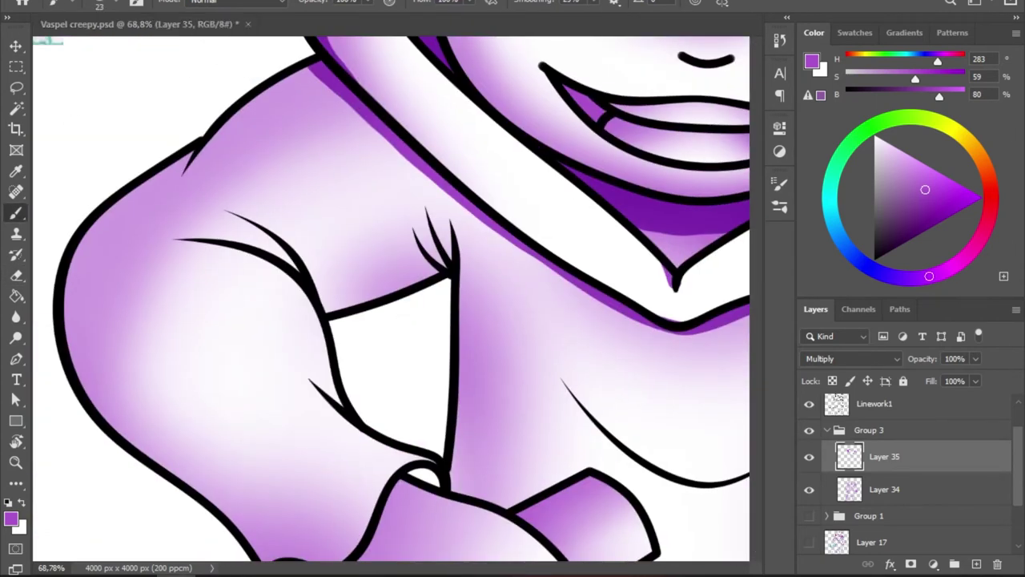
left_click_drag(320, 308, 439, 270)
right_click(434, 258)
key("e")
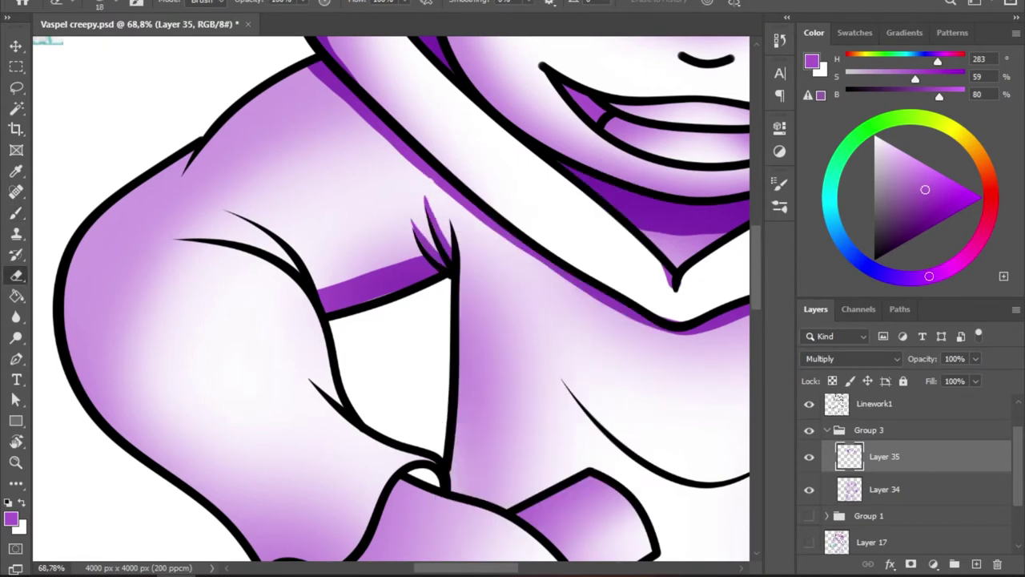
key("b")
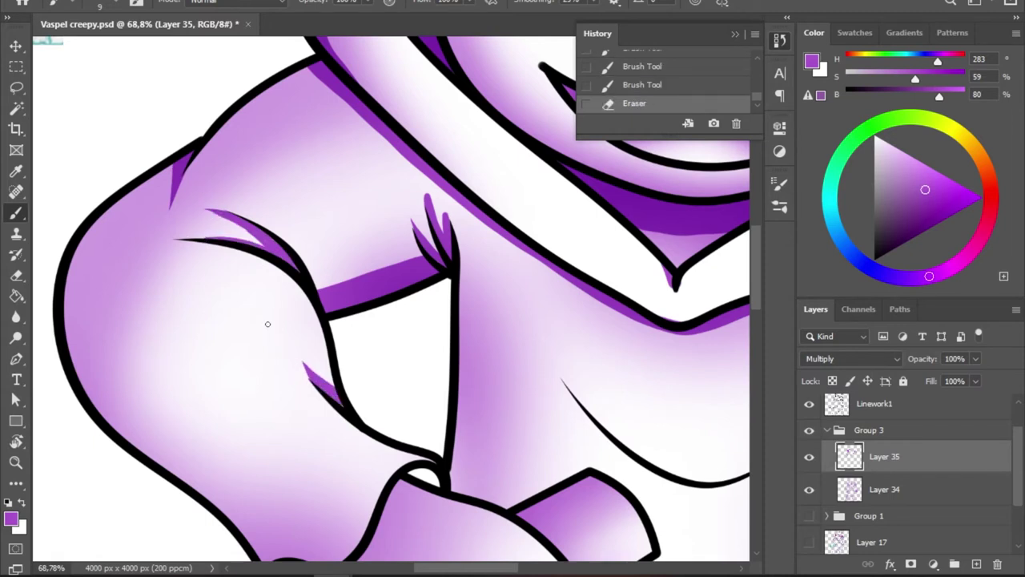
- Shade along the left edge of the arm
scroll(267, 323, "down", 2)
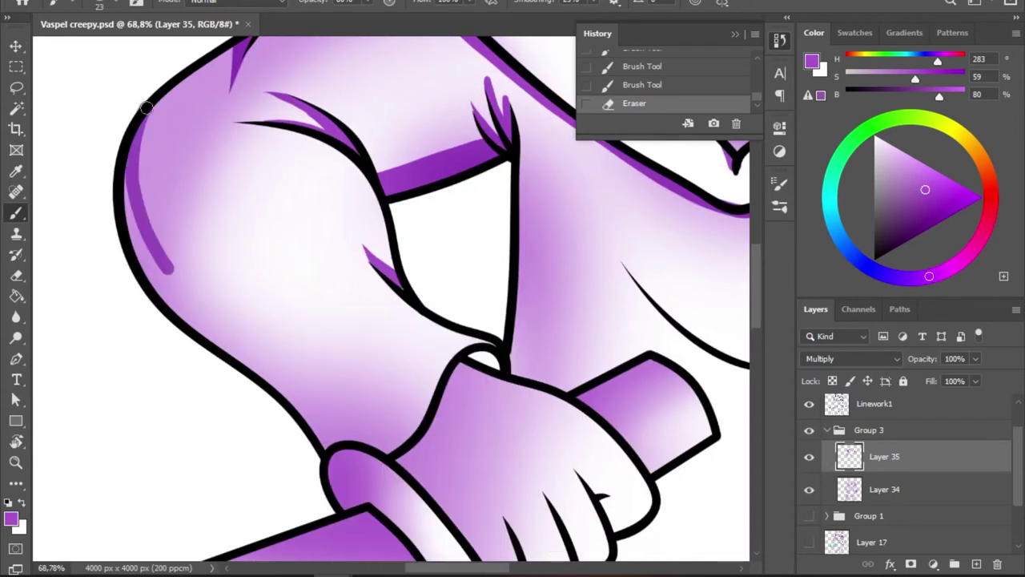
left_click_drag(336, 441, 121, 103)
key("e")
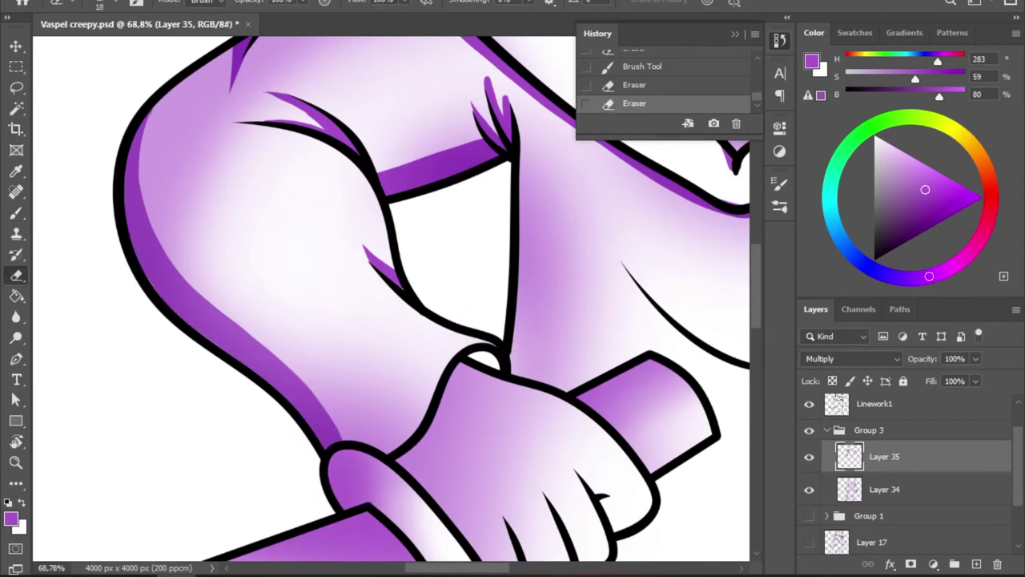
key("b")
- Shade under the fingers of the hand
scroll(487, 369, "down", 5)
left_click_drag(276, 357, 285, 415)
scroll(431, 397, "up", 3)
left_click_drag(431, 397, 479, 390)
key("e")
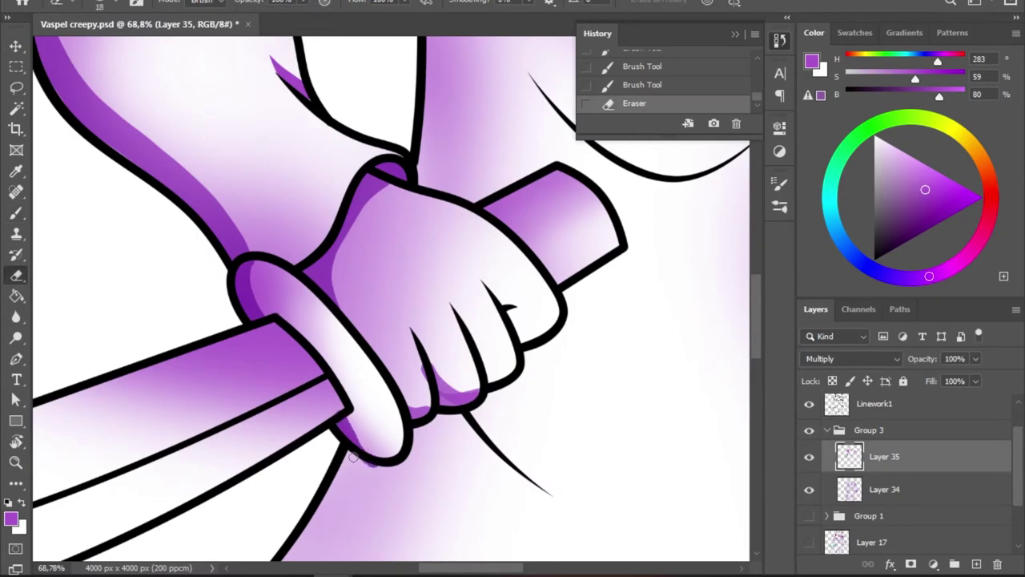
key("b")
- Shade along the left arm edge and near the hand
scroll(431, 397, "up", 3)
scroll(431, 396, "left", 2)
left_click_drag(140, 64, 327, 364)
scroll(327, 364, "down", 1)
key("e")
scroll(361, 344, "right", 2)
key("b")
left_click_drag(401, 288, 368, 376)
key("e")
scroll(396, 324, "down", 3)
key("b")
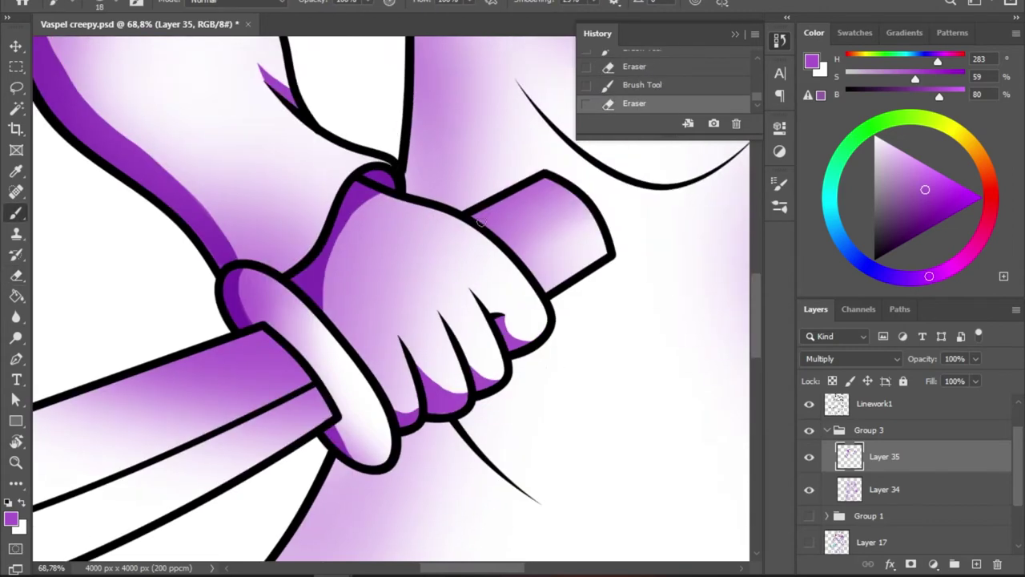
- Add small shading strokes around the hand, finger line and down the left arm
left_click_drag(304, 320, 560, 296)
mouse_move(504, 184)
left_mouse_down()
mouse_move(560, 228)
mouse_move(572, 224)
left_mouse_up()
left_click_drag(561, 240, 400, 241)
left_click_drag(320, 188, 385, 229)
mouse_move(546, 265)
left_mouse_down()
mouse_move(397, 382)
mouse_move(398, 207)
left_mouse_up()
left_click_drag(404, 196, 473, 269)
left_click_drag(288, 256, 249, 424)
left_click_drag(240, 320, 275, 456)
- Shade along the shoulder line, trimming the stroke tips with the eraser
left_click_drag(201, 375, 48, 210)
mouse_move(385, 282)
left_mouse_down()
mouse_move(233, 253)
mouse_move(313, 257)
mouse_move(384, 280)
mouse_move(241, 256)
mouse_move(376, 282)
left_mouse_up()
key("e")
key("ctrl+z")
key("ctrl+z")
mouse_move(361, 120)
left_mouse_down()
mouse_move(457, 229)
mouse_move(424, 352)
left_mouse_up()
key("b")
left_click_drag(420, 354, 340, 407)
left_click_drag(219, 98, 339, 339)
key("e")
left_click_drag(196, 270, 186, 262)
key("b")
- Shade the arm lines and fold near the hand, erasing stray strokes
left_click_drag(516, 329, 560, 436)
mouse_move(625, 272)
left_mouse_down()
mouse_move(552, 382)
mouse_move(561, 352)
left_mouse_up()
key("e")
left_click_drag(360, 416, 336, 200)
key("b")
mouse_move(376, 353)
left_mouse_down()
mouse_move(464, 292)
mouse_move(397, 307)
left_mouse_up()
key("e")
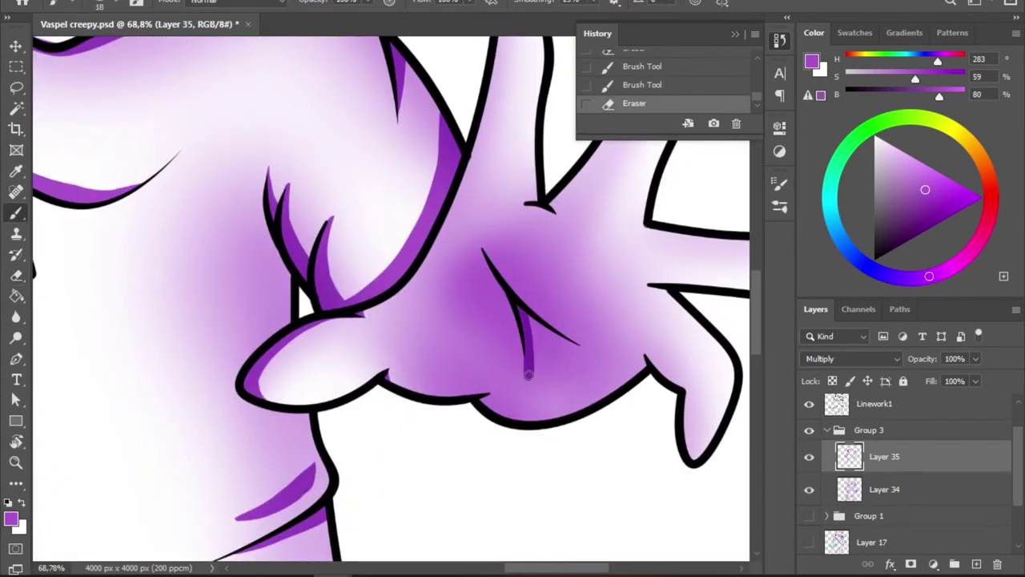
left_click_drag(528, 344, 520, 316)
key("b")
- Paint a dark wedge along the inner arm line and trim its tip
mouse_move(606, 286)
left_mouse_down()
mouse_move(657, 252)
mouse_move(459, 331)
left_mouse_up()
mouse_move(217, 251)
left_mouse_down()
mouse_move(316, 195)
mouse_move(196, 316)
left_mouse_up()
key("e")
mouse_move(322, 194)
left_mouse_down()
mouse_move(280, 228)
mouse_move(129, 196)
left_mouse_up()
key("b")
- Paint shading wedges along the right arm line, erasing their tips
left_click_drag(548, 204, 463, 258)
key("e")
left_click_drag(460, 220, 442, 256)
key("ctrl+z")
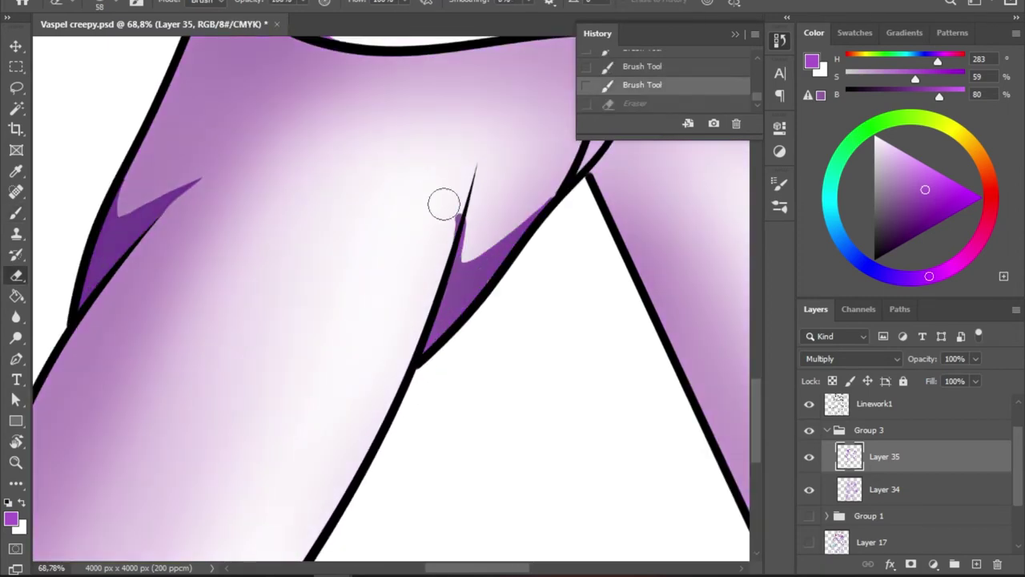
left_click_drag(444, 205, 448, 236)
key("b")
mouse_move(200, 214)
left_mouse_down()
mouse_move(128, 441)
mouse_move(164, 465)
left_mouse_up()
key("e")
mouse_move(596, 455)
left_mouse_down()
mouse_move(609, 366)
mouse_move(580, 439)
left_mouse_up()
key("b")
key("e")
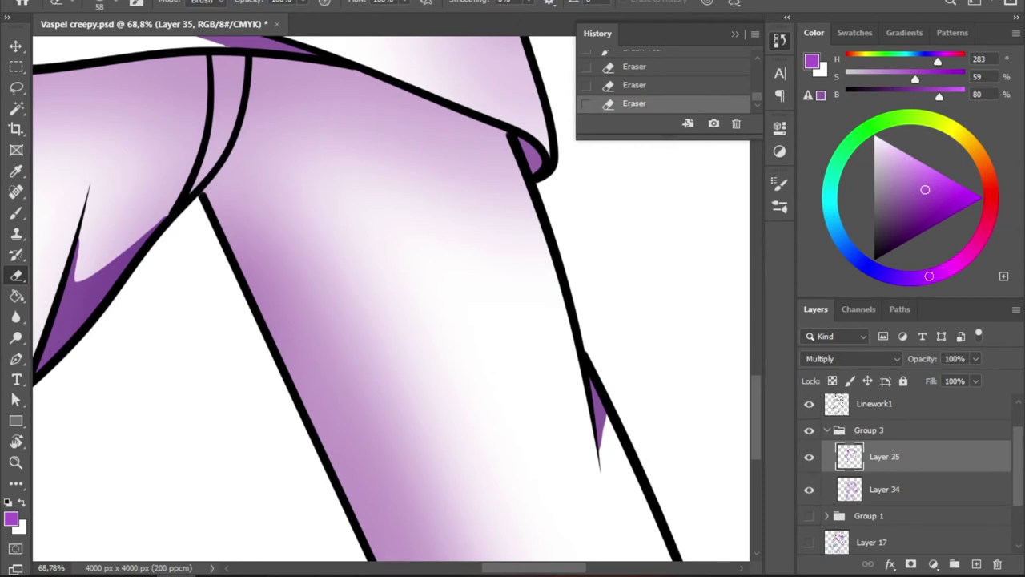
- Shade along the inner leg lines of the trousers
mouse_move(392, 165)
left_mouse_down()
mouse_move(366, 45)
mouse_move(233, 267)
left_mouse_up()
key("b")
left_click_drag(268, 100, 180, 372)
left_click_drag(208, 333, 138, 366)
left_click_drag(240, 256, 168, 377)
mouse_move(168, 376)
left_mouse_down()
mouse_move(320, 240)
mouse_move(360, 88)
left_mouse_up()
- Zoom out to the whole drawing, save it, and hide Layer 35
left_click_drag(368, 84, 188, 325)
left_click_drag(417, 201, 317, 202)
key("ctrl+s")
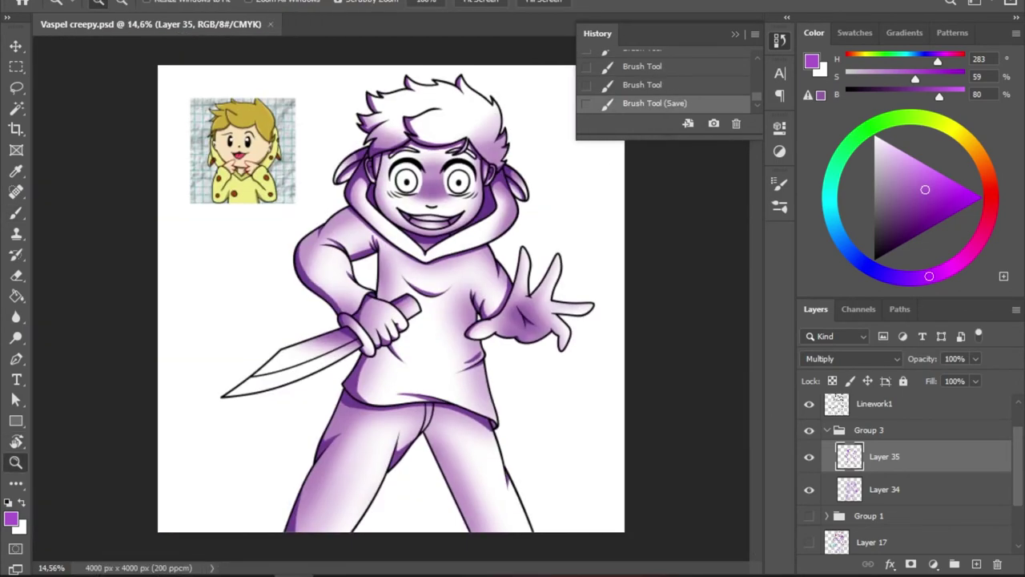
left_click(809, 457)
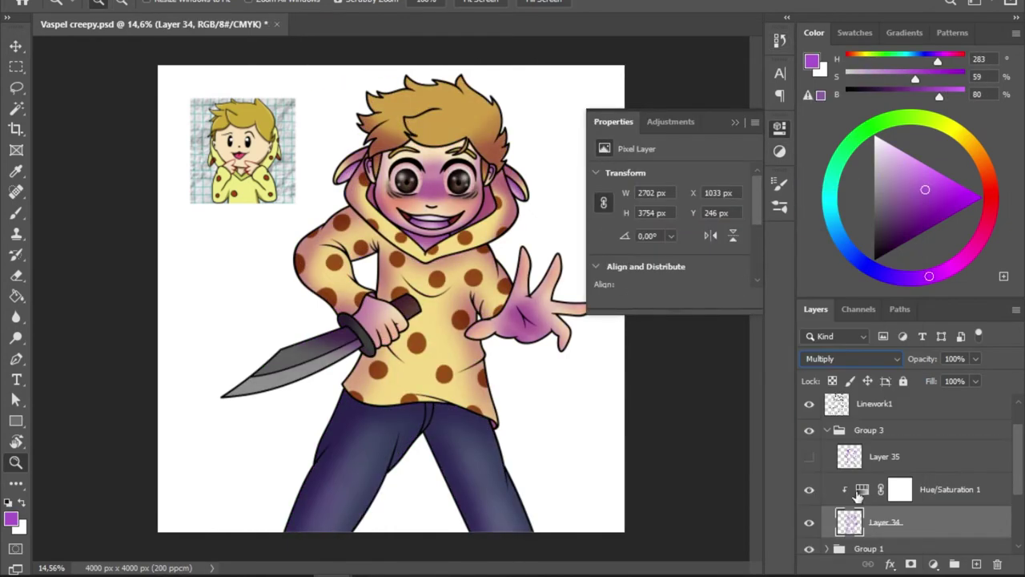
- Show Layer 35 again and make it the active layer
left_click_drag(669, 235, 697, 236)
scroll(697, 235, "down", 1)
left_click_drag(668, 267, 646, 273)
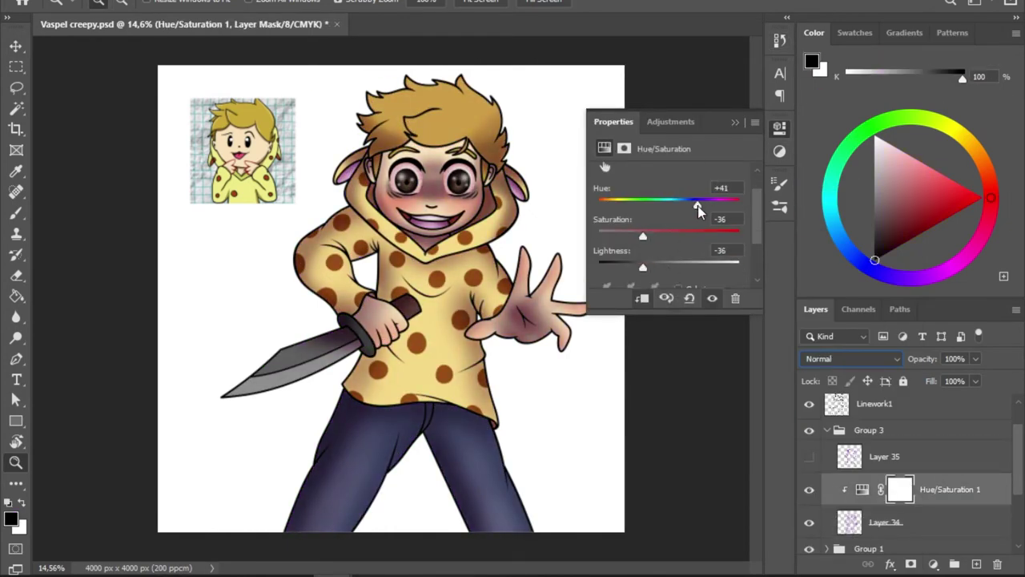
right_click(354, 262)
key("Escape")
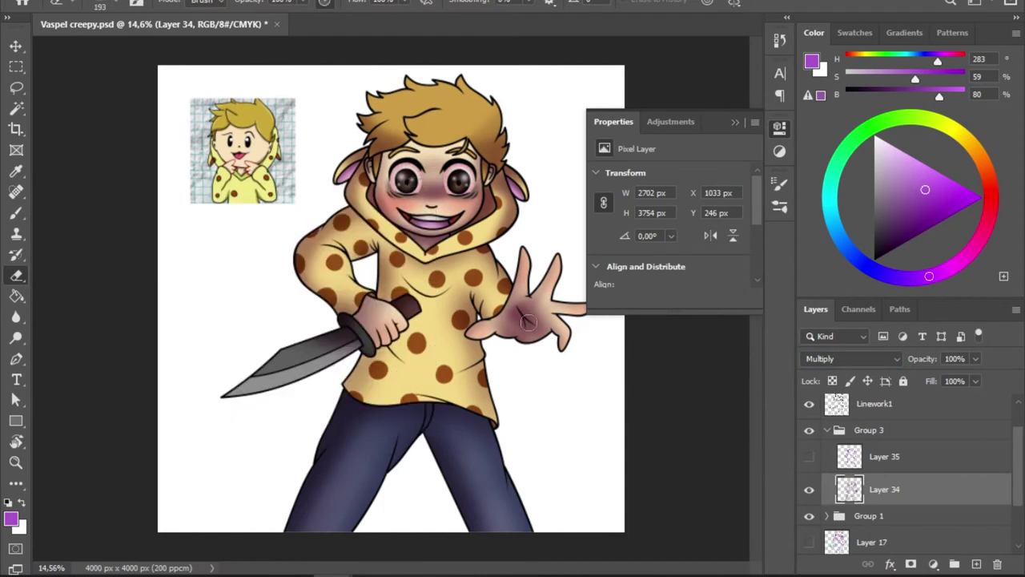
left_click(809, 456)
left_click(884, 456)
- Add a Hue/Saturation adjustment clipped to Layer 35 with Hue +68 and Lightness +47
left_click(670, 121)
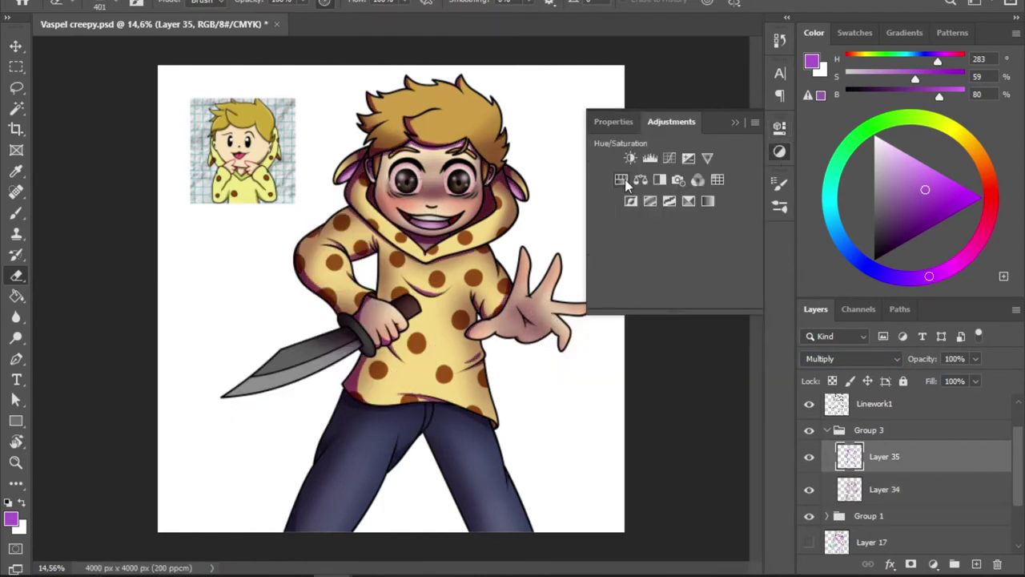
left_click(624, 180)
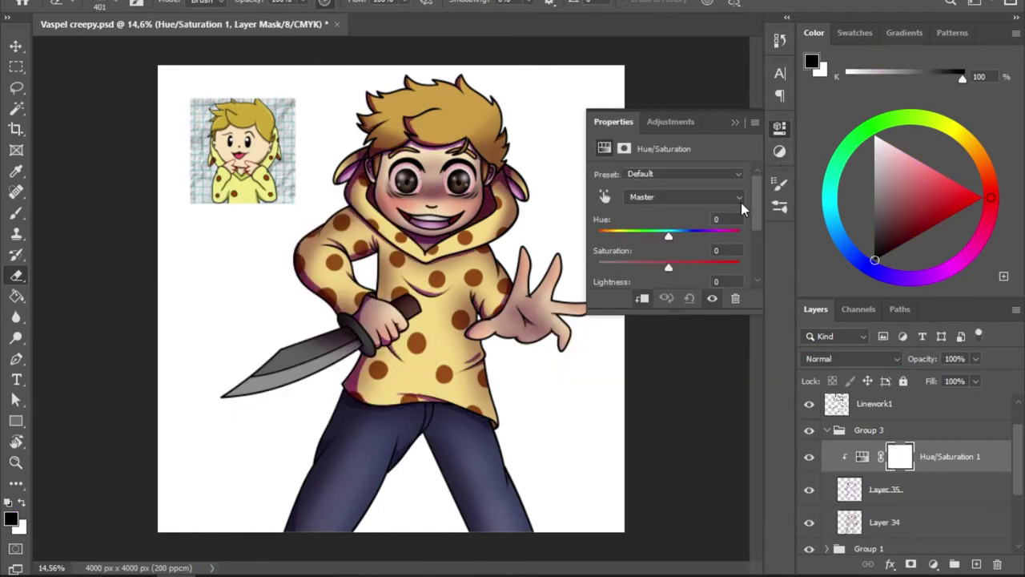
scroll(741, 202, "down", 1)
left_click_drag(668, 211, 707, 211)
left_click_drag(668, 274, 702, 274)
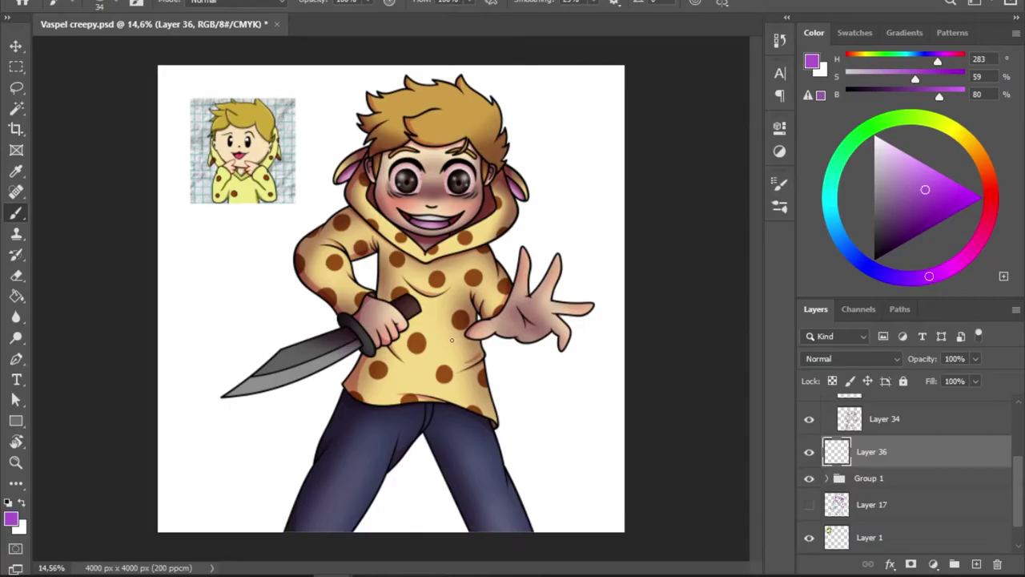
- Choose a large textured brush and paint red blood over the chest, clipped to the layer below
left_click(779, 184)
scroll(749, 232, "down", 3)
left_click(631, 212)
left_click_drag(551, 252, 583, 309)
key("ctrl+alt+g")
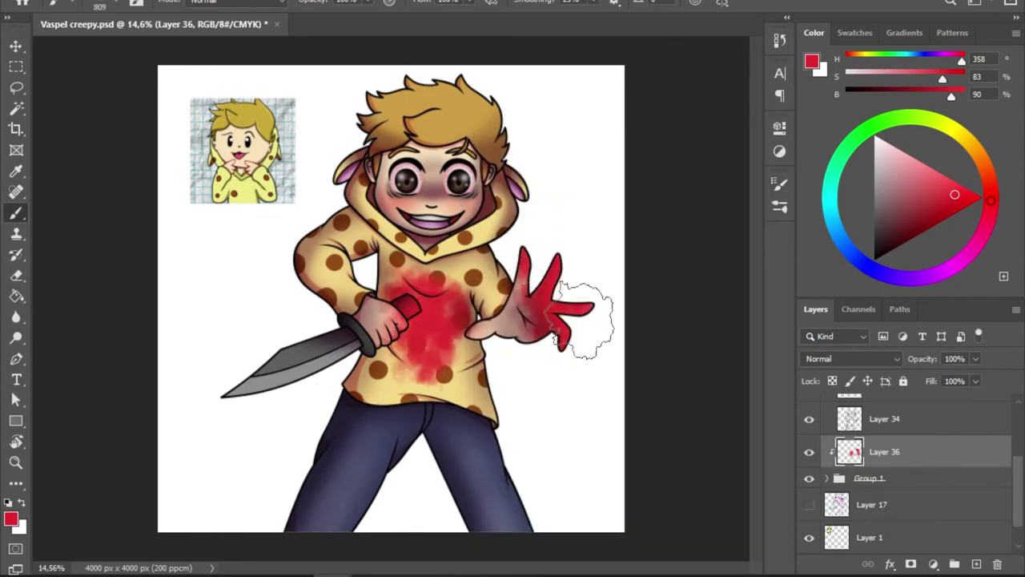
left_click_drag(465, 288, 383, 344)
- Undo the stray strokes on the hand and dab red blood blotches around both lower legs
key("ctrl+z")
key("ctrl+z")
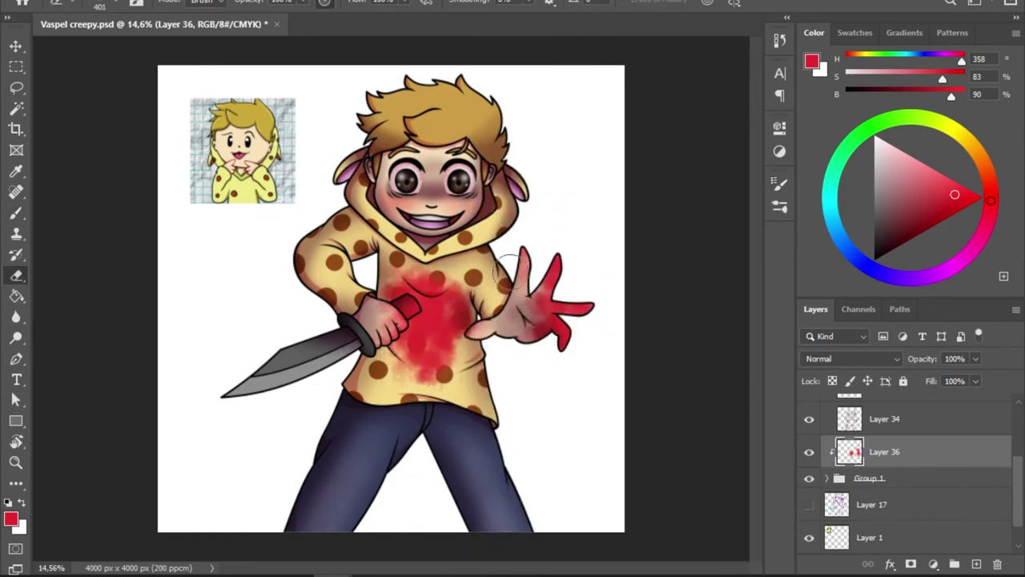
key("ctrl+z")
key("ctrl+z")
key("ctrl+shift+z")
left_click_drag(513, 473, 532, 513)
left_click_drag(336, 480, 312, 520)
left_click_drag(320, 417, 288, 512)
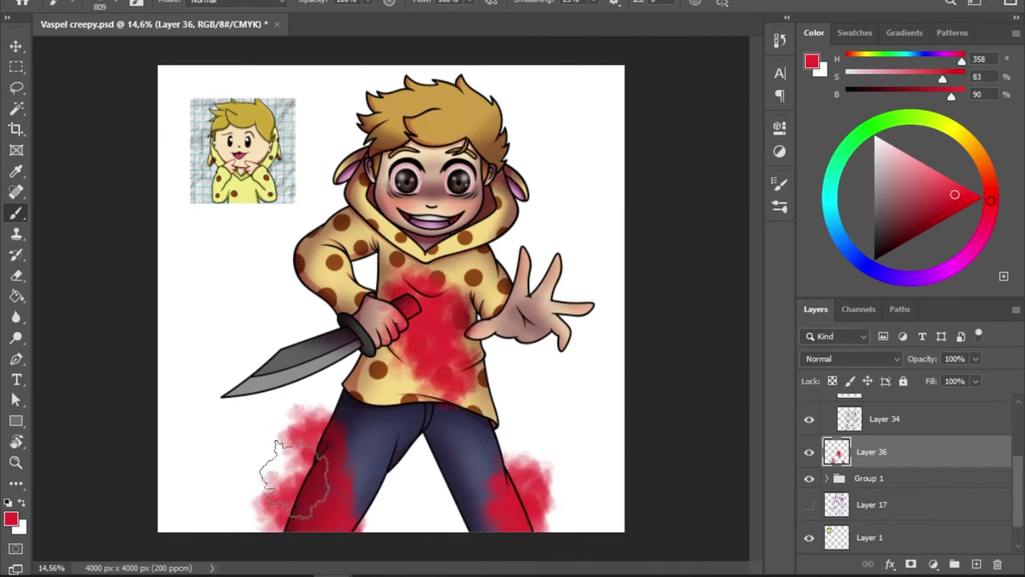
key("ctrl+z")
left_click_drag(352, 496, 401, 521)
- Darken the blood with Hue/Saturation (Lightness -51), merge it down, and set opacity to 96%
scroll(673, 241, "down", 1)
left_click_drag(669, 222, 635, 222)
left_click_drag(668, 253, 633, 253)
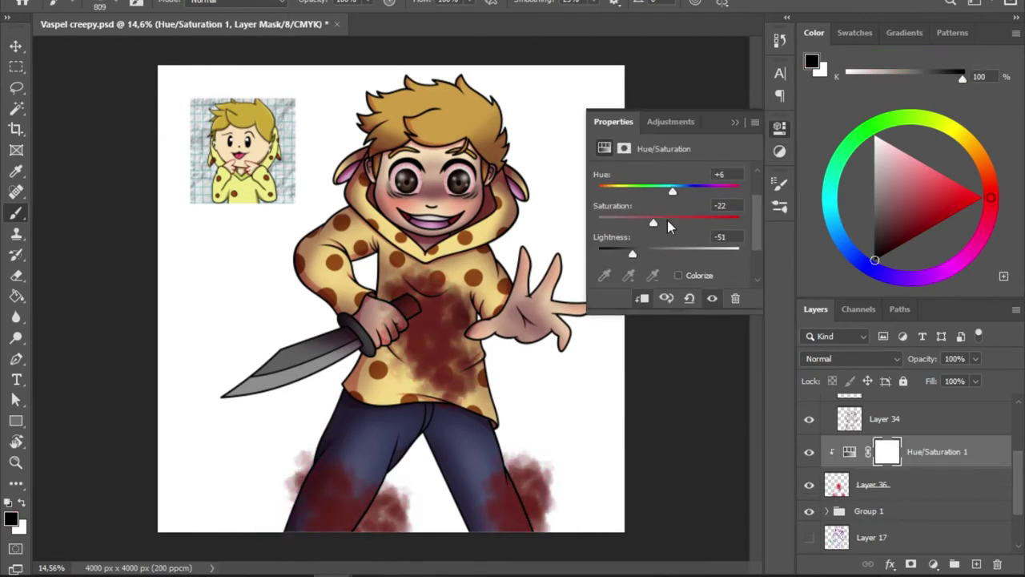
key("ctrl+z")
key("ctrl+z")
left_click_drag(976, 358, 972, 379)
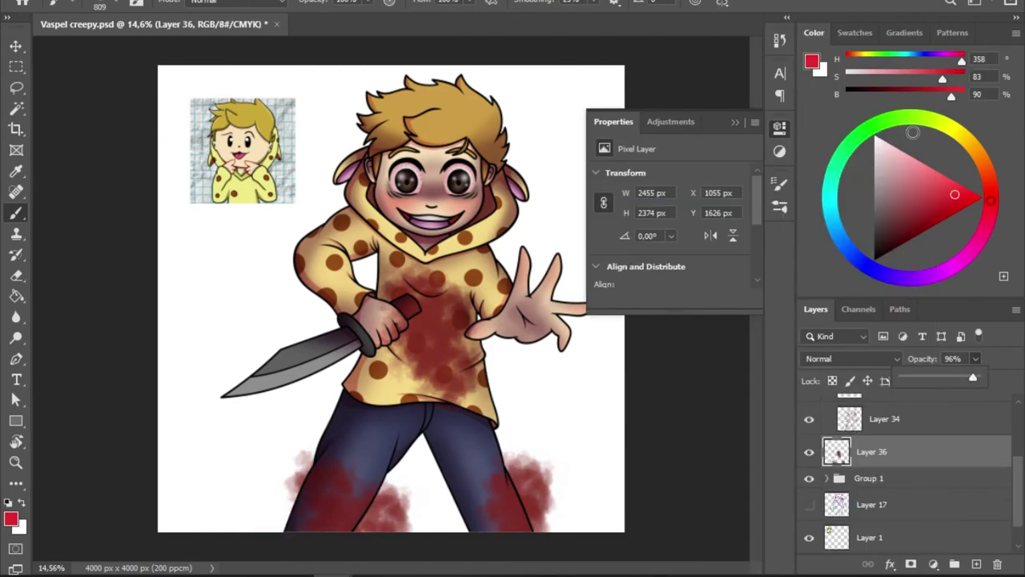
- Add a new layer clipped to the blood layer
key("ctrl+shift+alt+n")
key("ctrl+alt+g")
left_click(779, 182)
left_click(780, 132)
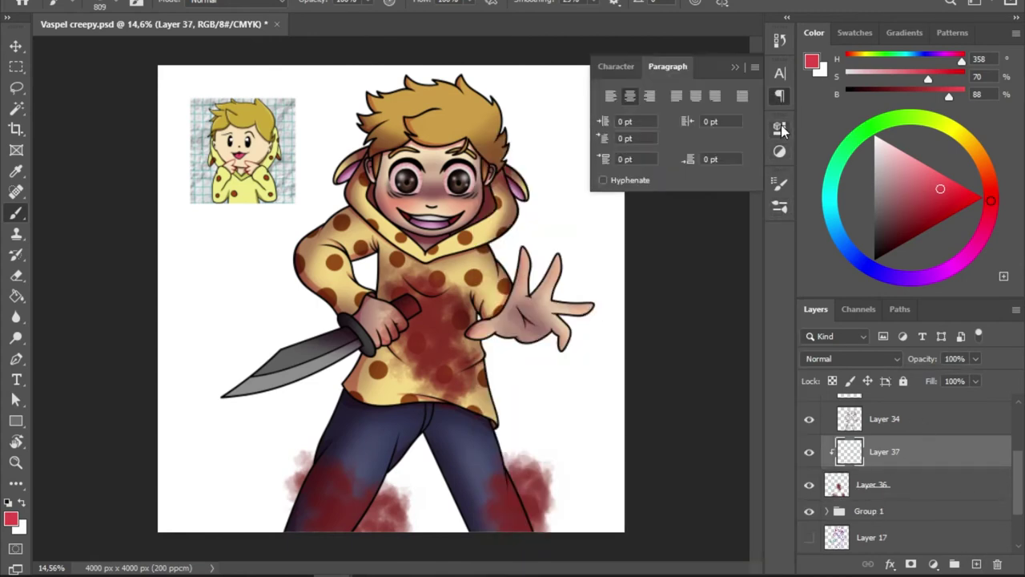
- Try a 376 px brush and Color Burn on the new layer, then delete it
left_click(779, 183)
left_click_drag(745, 288, 715, 295)
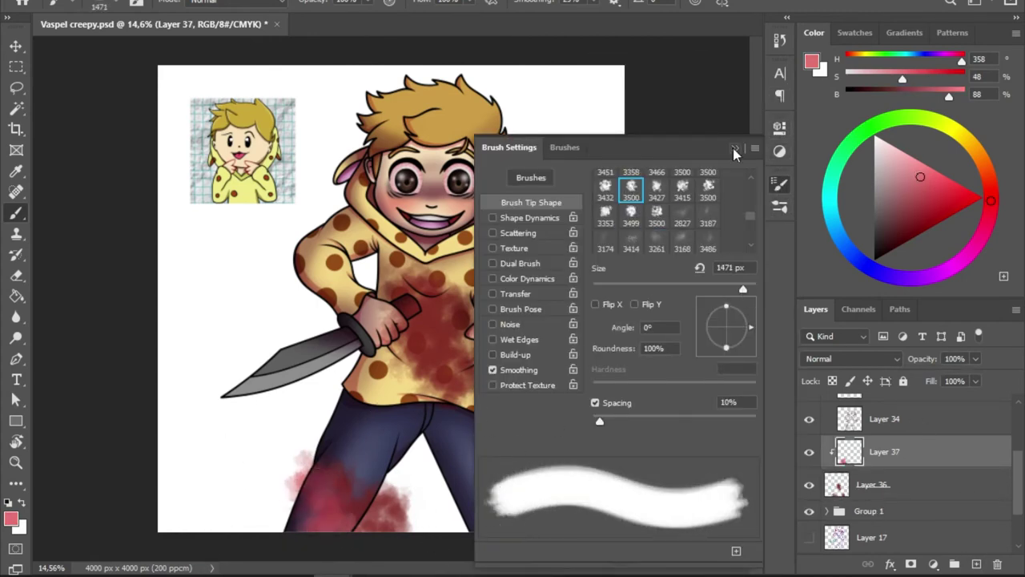
left_click(779, 182)
left_click(853, 358)
left_click(839, 248)
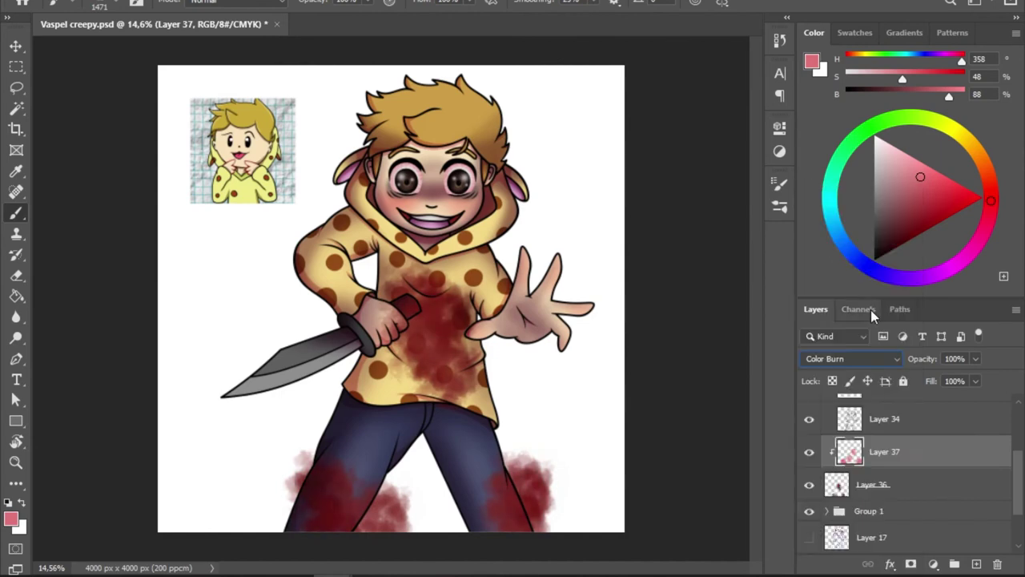
key("Delete")
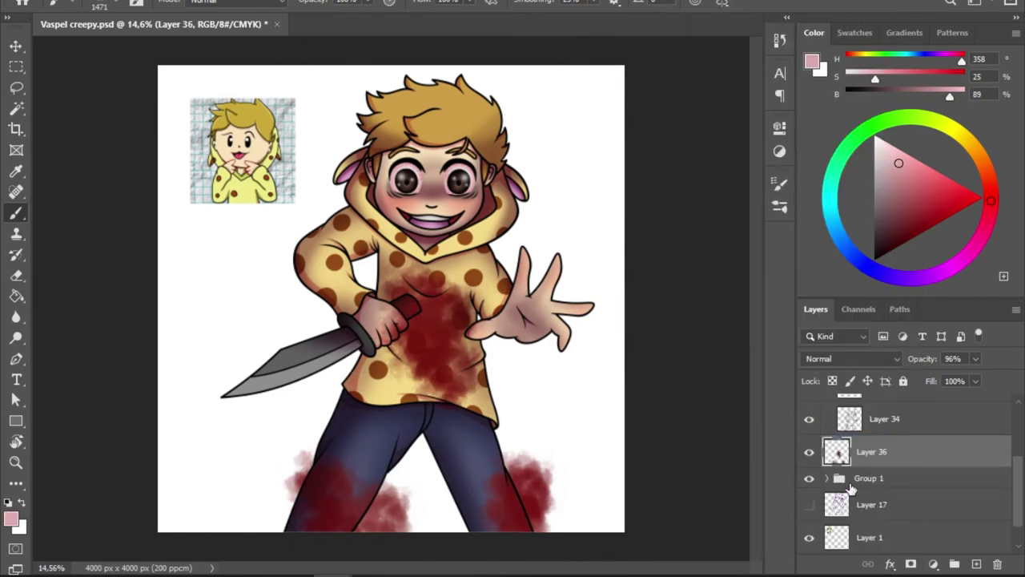
- Magic-wand the white background, delete blood outside the figure, and lower blood opacity to 89%
key("w")
left_click(502, 370)
key("Delete")
key("ctrl+d")
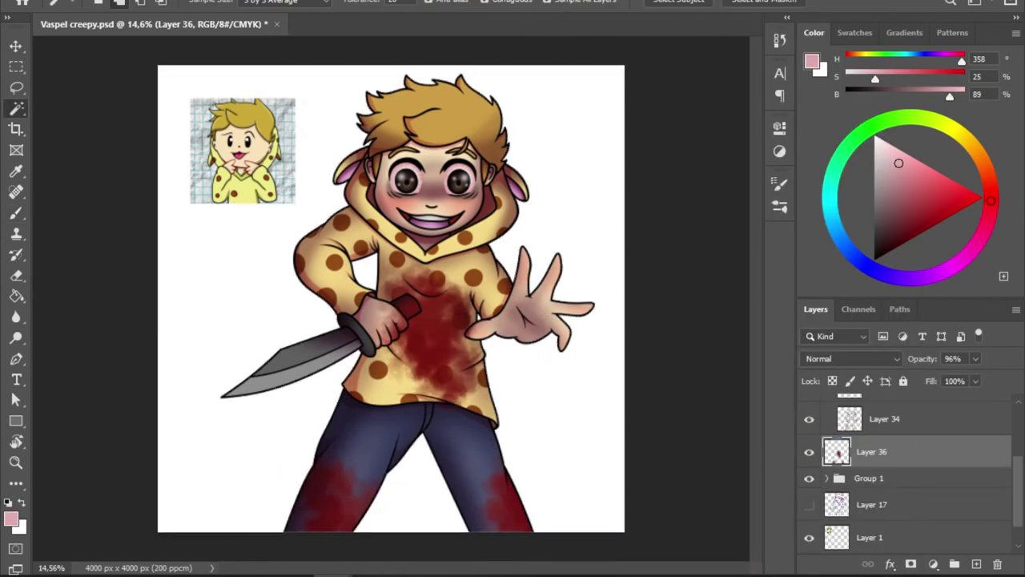
left_click_drag(975, 358, 971, 381)
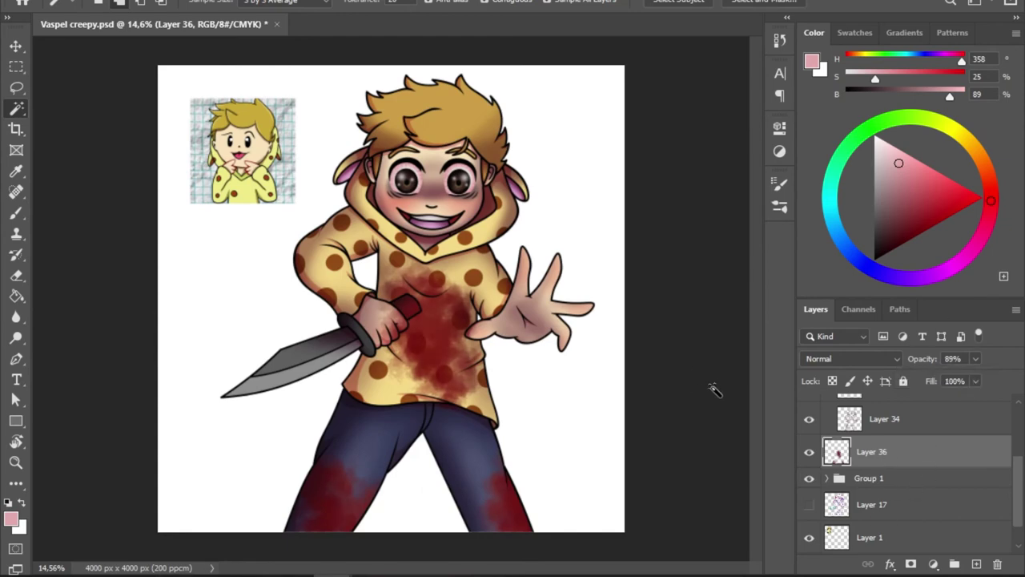
key("e")
scroll(380, 320, "up", 5)
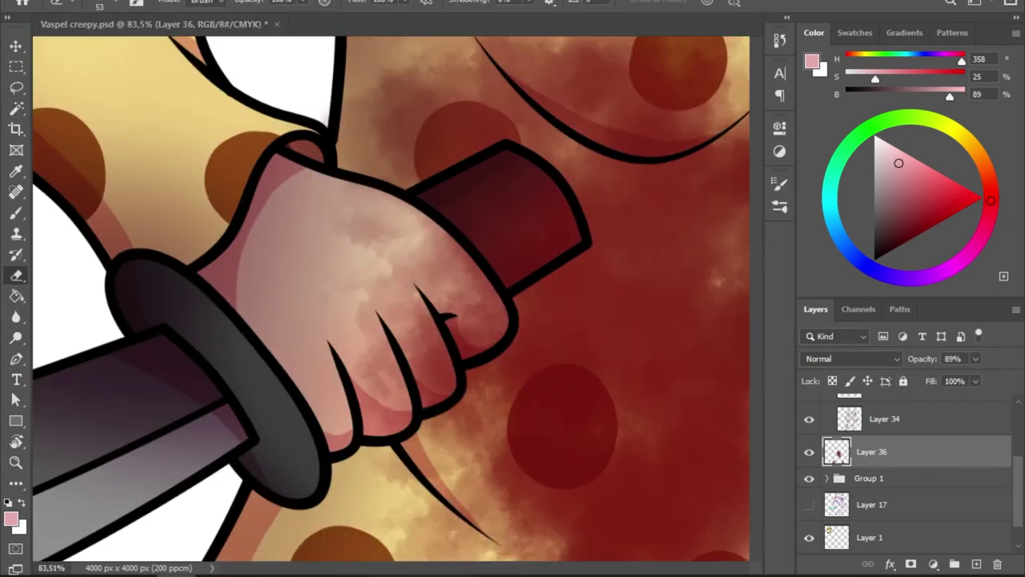
- Mask the blood off the knife-holding hand and fingers with a 32 px black brush, and save
left_click(910, 563)
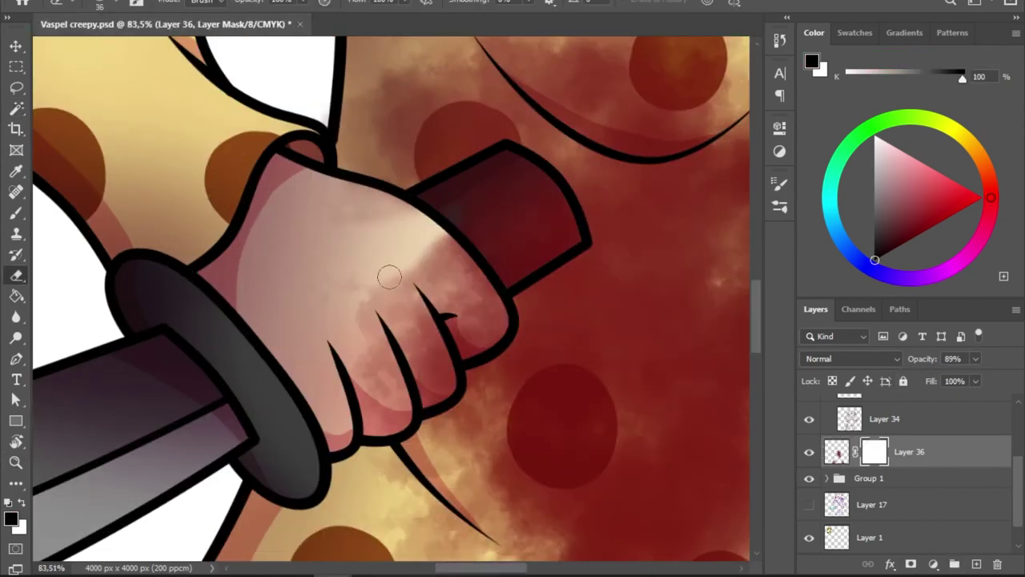
key("b")
right_click(558, 318)
type("32")
key("Return")
left_click(472, 222)
mouse_move(378, 214)
left_mouse_down()
mouse_move(549, 240)
mouse_move(401, 270)
mouse_move(293, 470)
left_mouse_up()
scroll(337, 231, "right", 5)
left_click_drag(336, 231, 304, 264)
scroll(390, 309, "down", 5)
key("ctrl+s")
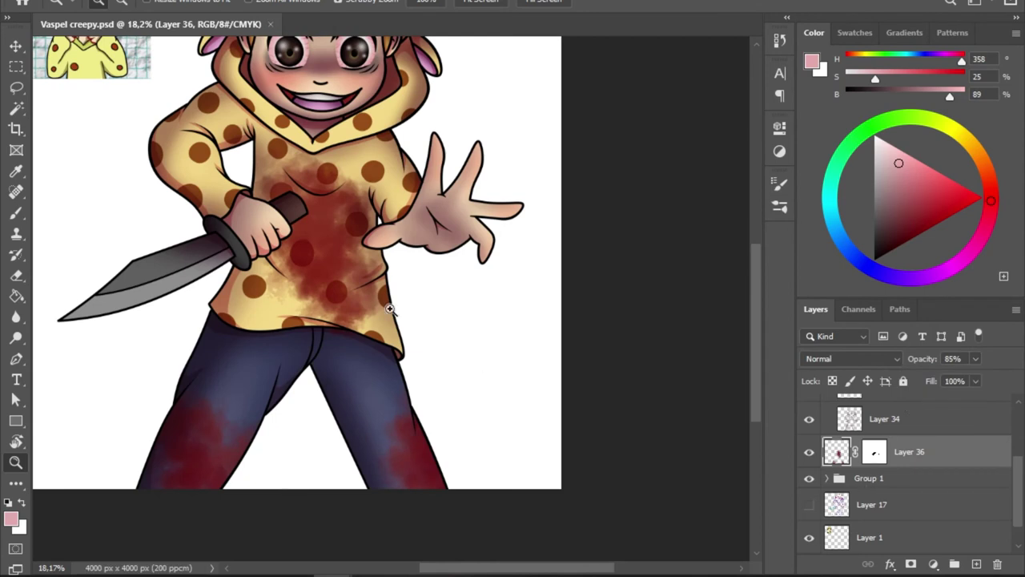
- Pick red from the swatches, try a stain on the jeans, undo it, and hide the blood layer
key("b")
right_click(390, 309)
left_click(854, 33)
left_click(809, 59)
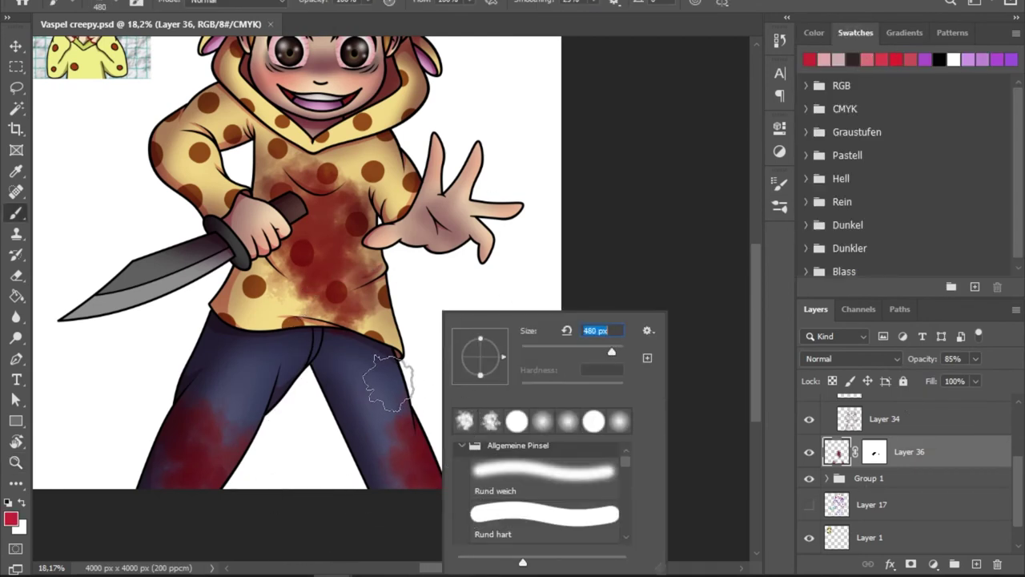
left_click_drag(412, 369, 377, 384)
key("ctrl+z")
left_click(809, 452)
- Remove blood outside the figure using a 5 px expanded background selection, then add a new layer selected around arm and knife
key("w")
left_click(481, 360)
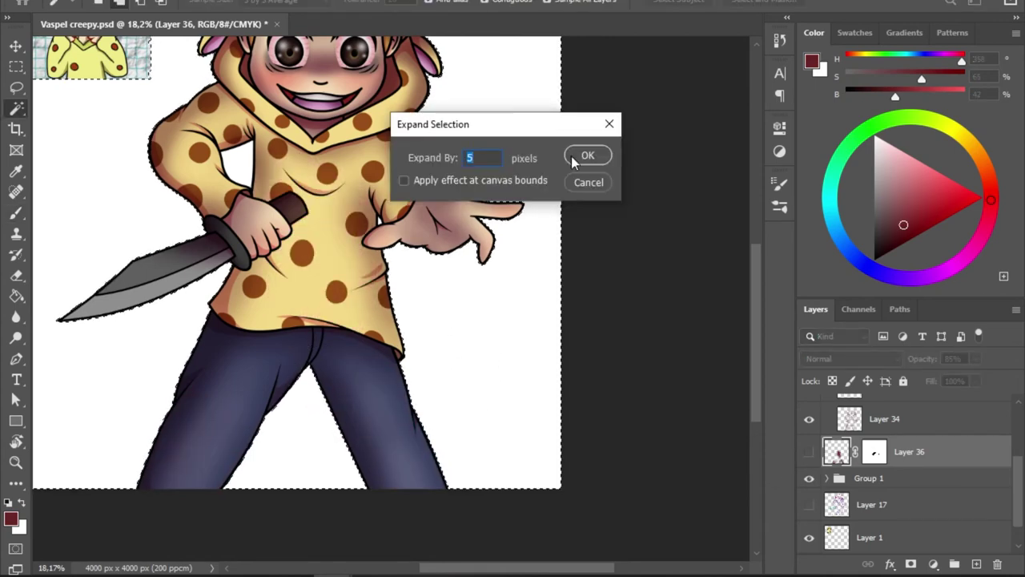
key("Return")
left_click(808, 451)
key("ctrl+d")
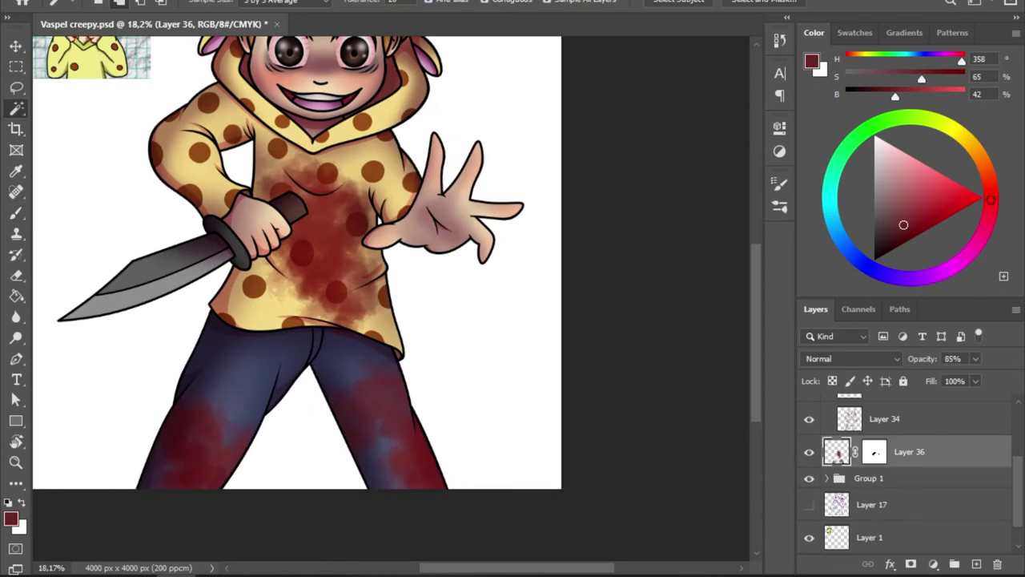
key("ctrl+shift+alt+n")
key("l")
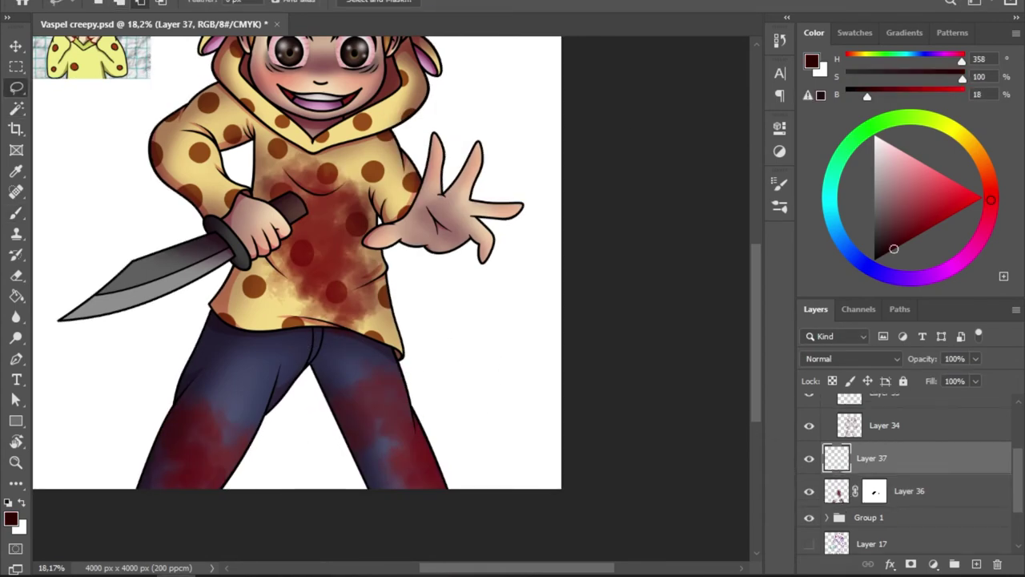
left_click(849, 424, "ctrl")
- Paint red blood over the knife hand, arm, knife and fingers with a resized brush
left_click(945, 220)
key("b")
mouse_move(367, 241)
left_mouse_down()
mouse_move(401, 237)
mouse_move(480, 312)
mouse_move(457, 208)
left_mouse_up()
right_click(473, 217)
right_click(425, 310)
right_click(232, 312)
right_click(353, 242)
mouse_move(256, 228)
left_mouse_down()
mouse_move(178, 196)
mouse_move(104, 320)
left_mouse_up()
- Darken the blood with Hue/Saturation (Saturation -25, Lightness -10), merge it, and lower opacity
left_click(851, 358)
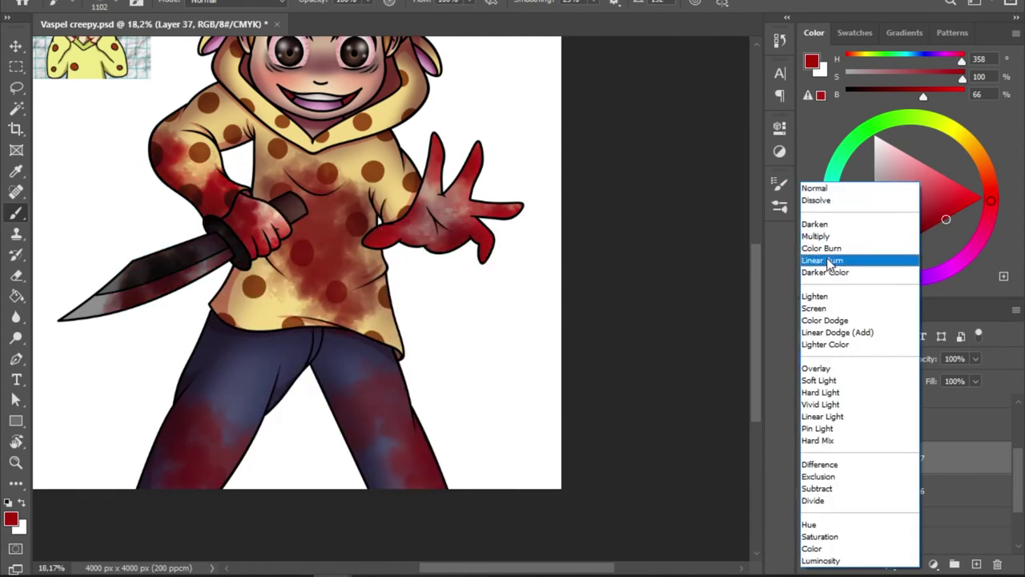
key("Escape")
mouse_move(669, 271)
left_mouse_down()
mouse_move(682, 271)
mouse_move(672, 272)
left_mouse_up()
left_click_drag(668, 240, 651, 241)
left_click_drag(672, 272, 661, 272)
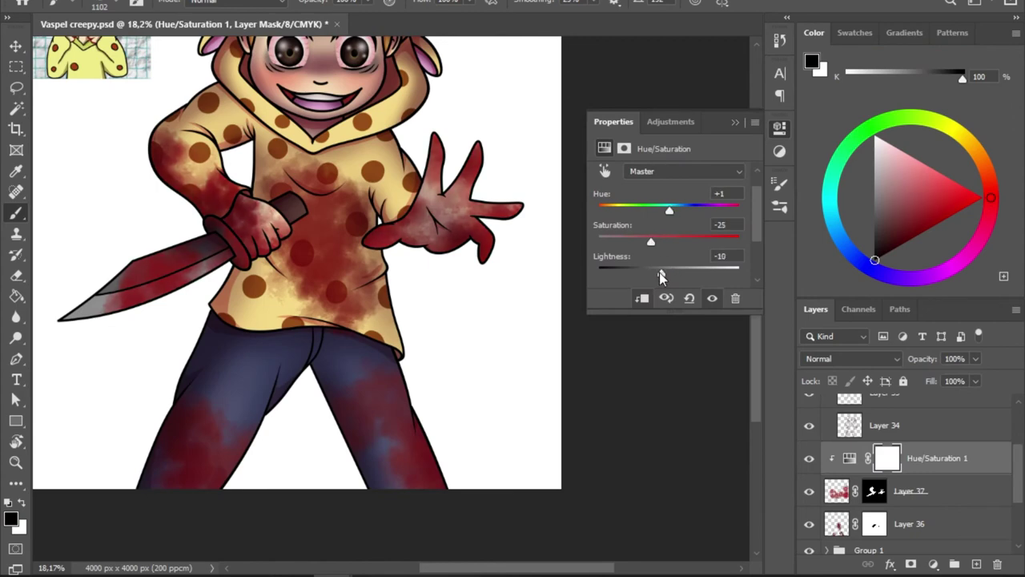
key("ctrl+e")
left_click_drag(976, 358, 961, 383)
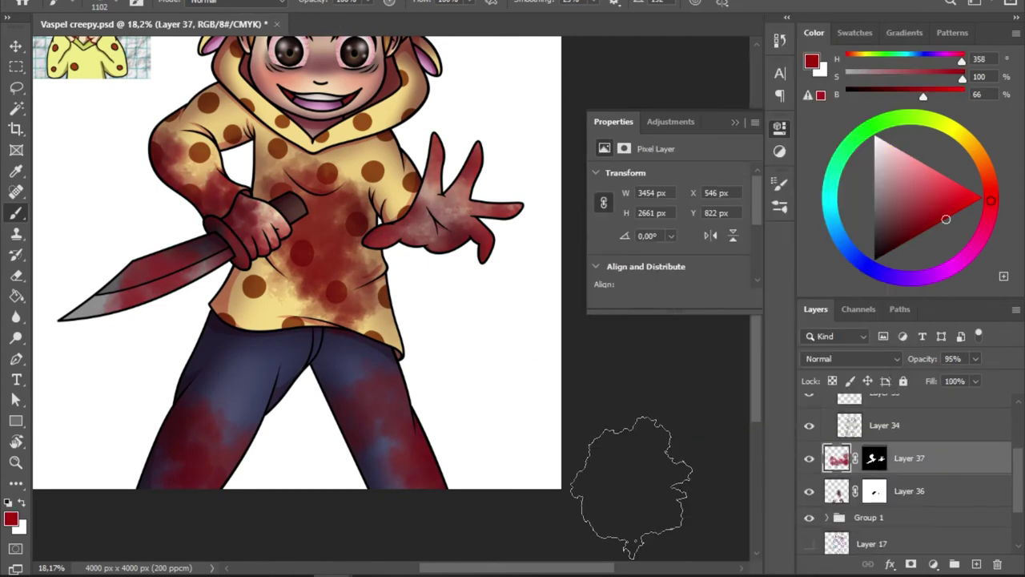
- On a new clipped Linear Dodge (Add) layer, paint pink highlights over the knife and arms
key("ctrl+shift+alt+n")
key("ctrl+alt+g")
left_click(445, 302, "alt")
left_click(851, 358)
left_click(833, 231)
right_click(928, 458)
key("Escape")
left_click(851, 358)
left_click(857, 333)
left_click_drag(200, 232, 177, 184)
left_click_drag(184, 264, 128, 305)
- Merge the pink highlights layer down into the blood layer
key("e")
right_click(184, 292)
key("Escape")
right_click(848, 457)
key("Escape")
key("ctrl+e")
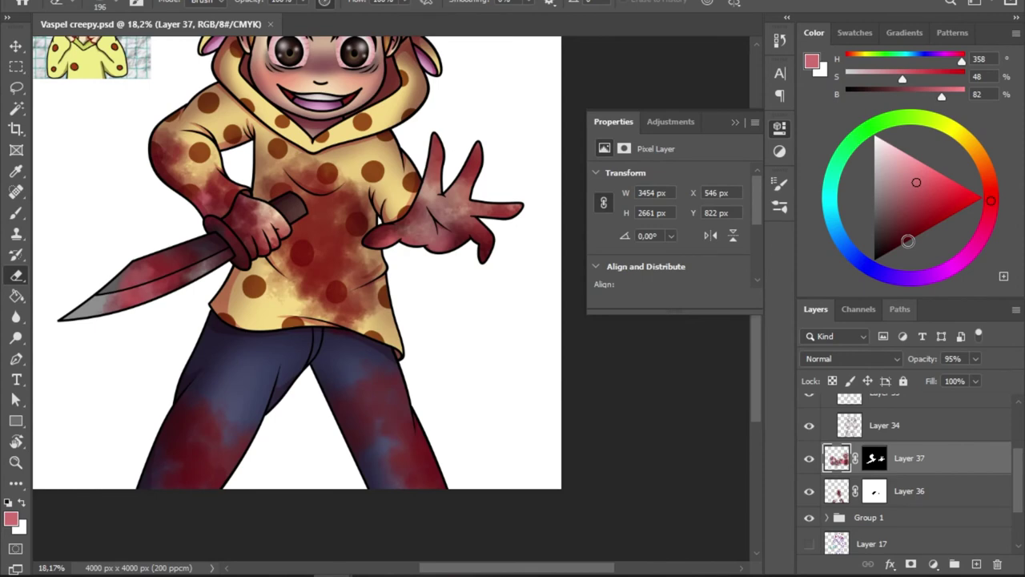
- Add a new layer above the torso blood, lower its opacity, and merge it into the torso blood
left_click(908, 490)
right_click(881, 490)
key("Escape")
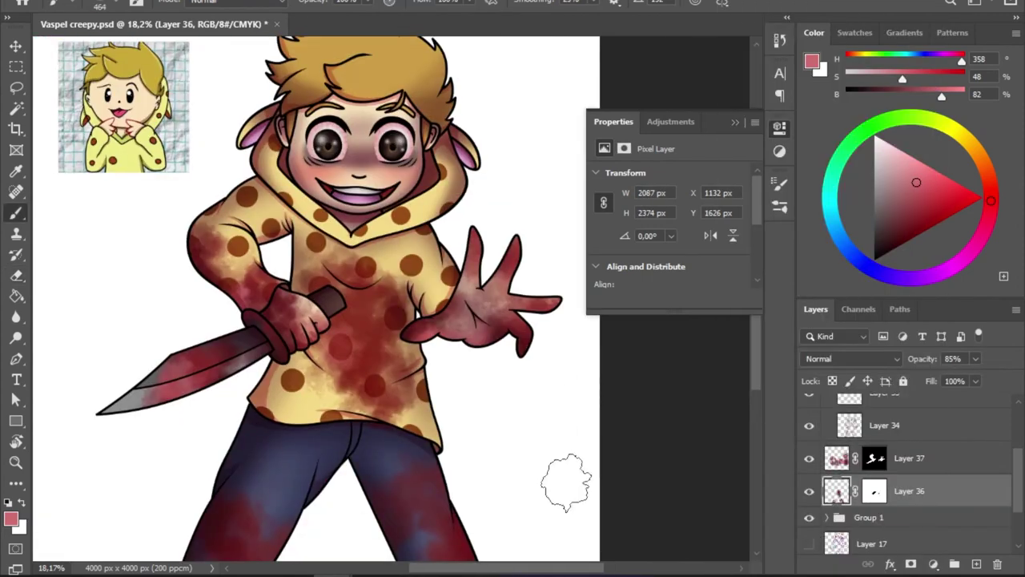
key("ctrl+shift+alt+n")
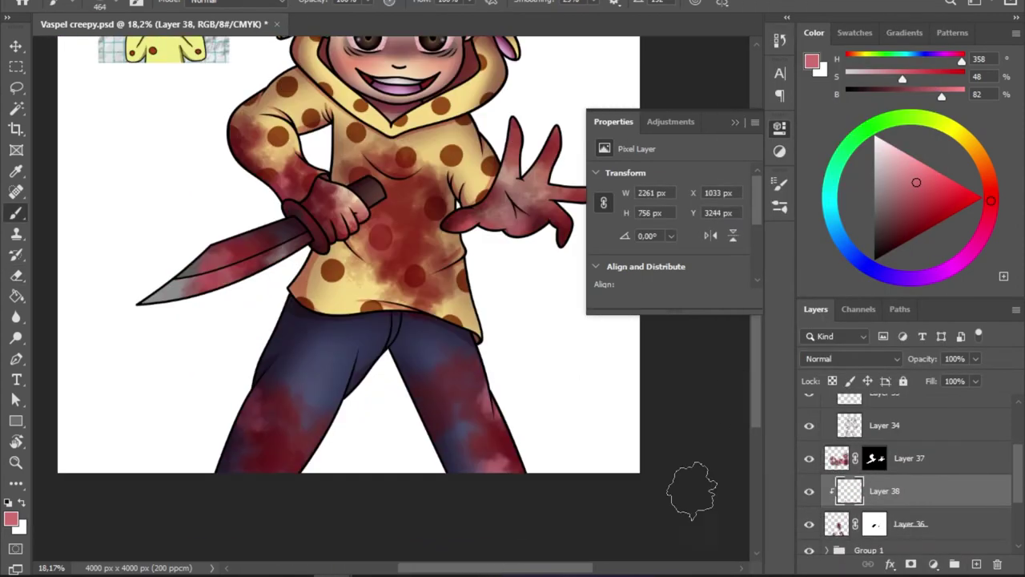
scroll(480, 480, "down", 2)
left_click_drag(975, 358, 943, 376)
key("e")
right_click(858, 484)
key("Escape")
key("ctrl+e")
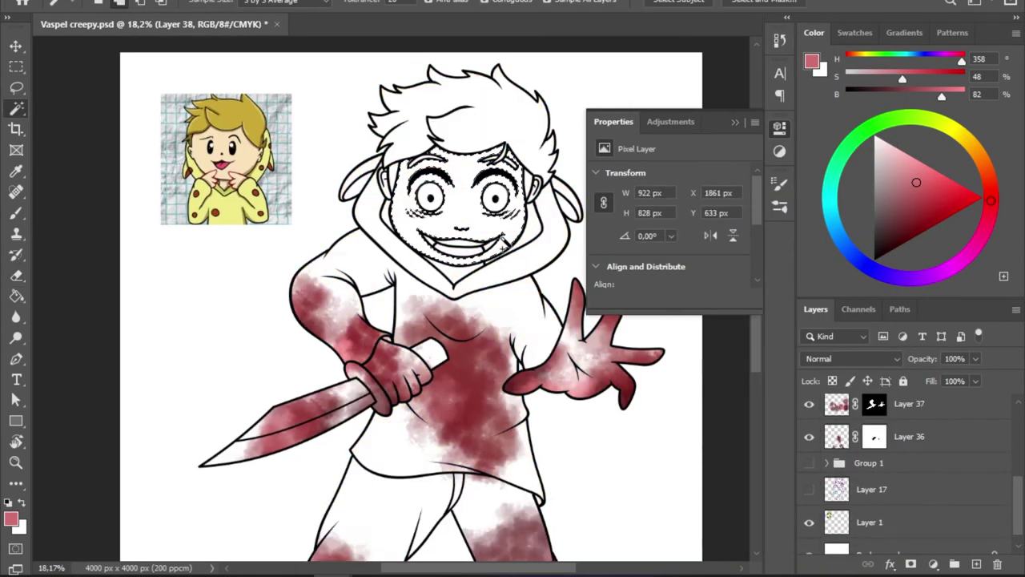
left_click(811, 486)
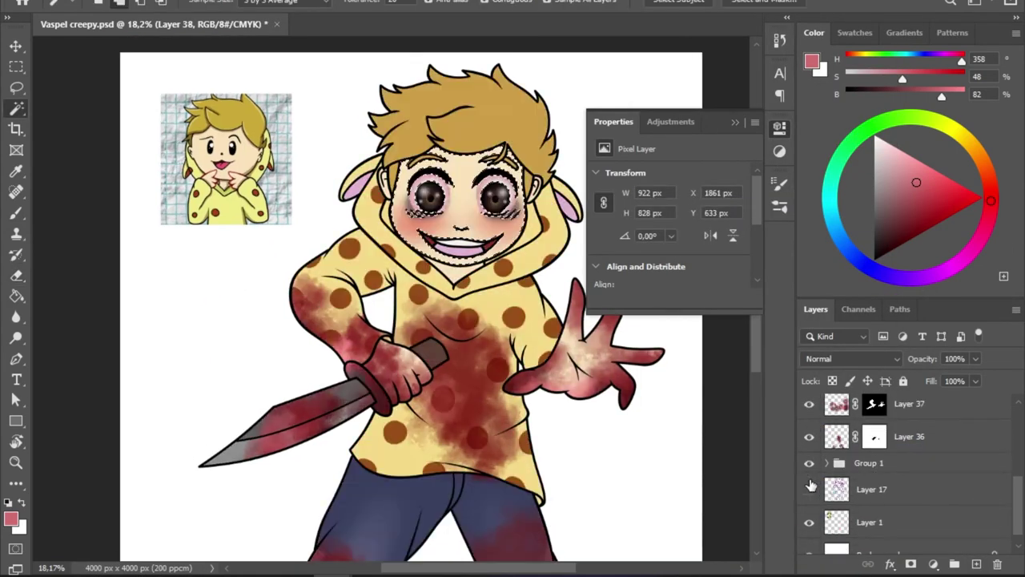
- Paint a dark red smear on the right cheek on a Multiply layer
scroll(815, 496, "up", 3)
key("b")
left_click_drag(525, 226, 503, 250)
left_click(852, 357)
left_click(833, 224)
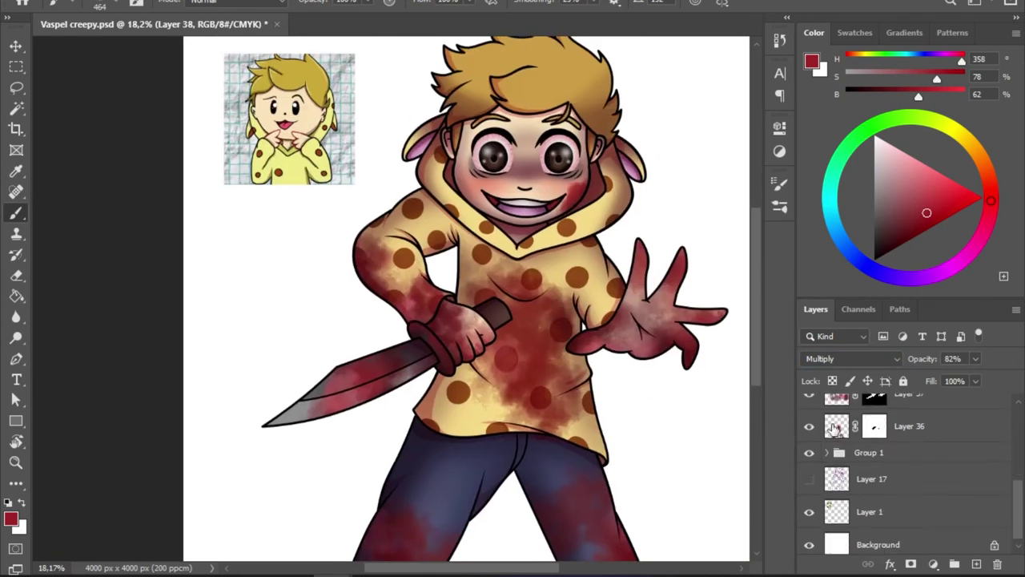
- Switch to a round brush tip and resize it for masking the legs
key(".")
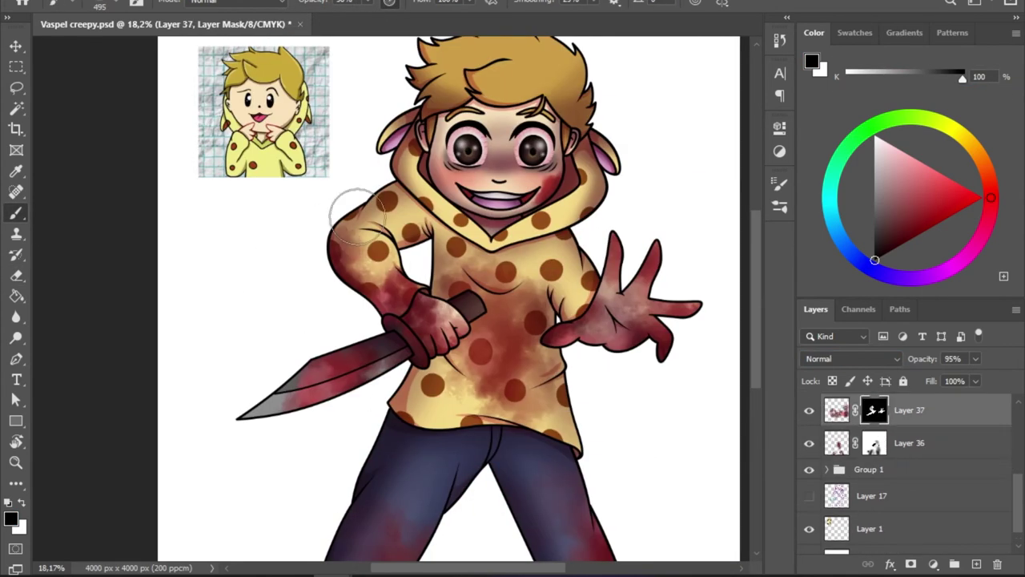
right_click(627, 305)
key("Return")
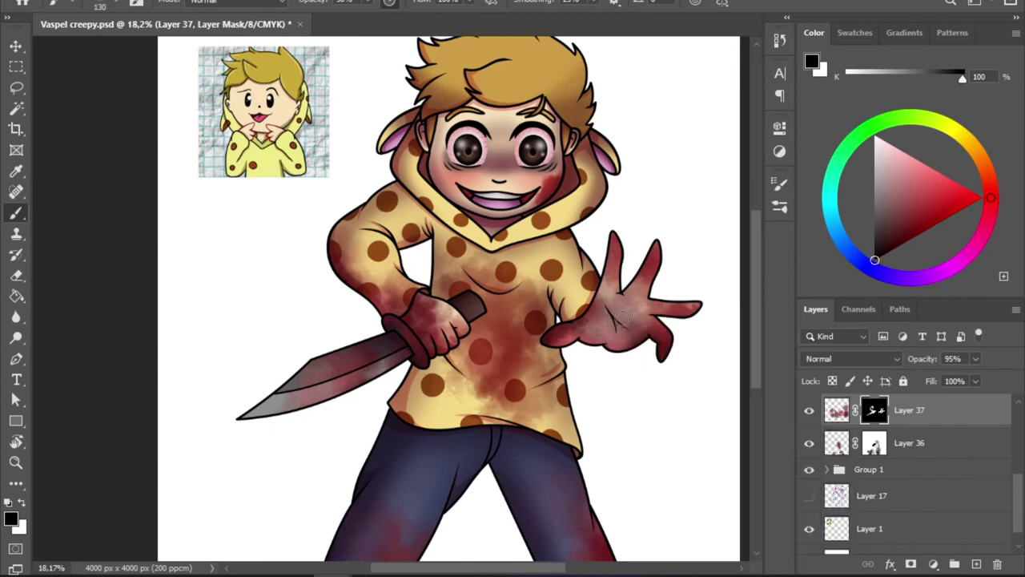
right_click(617, 353)
key("Return")
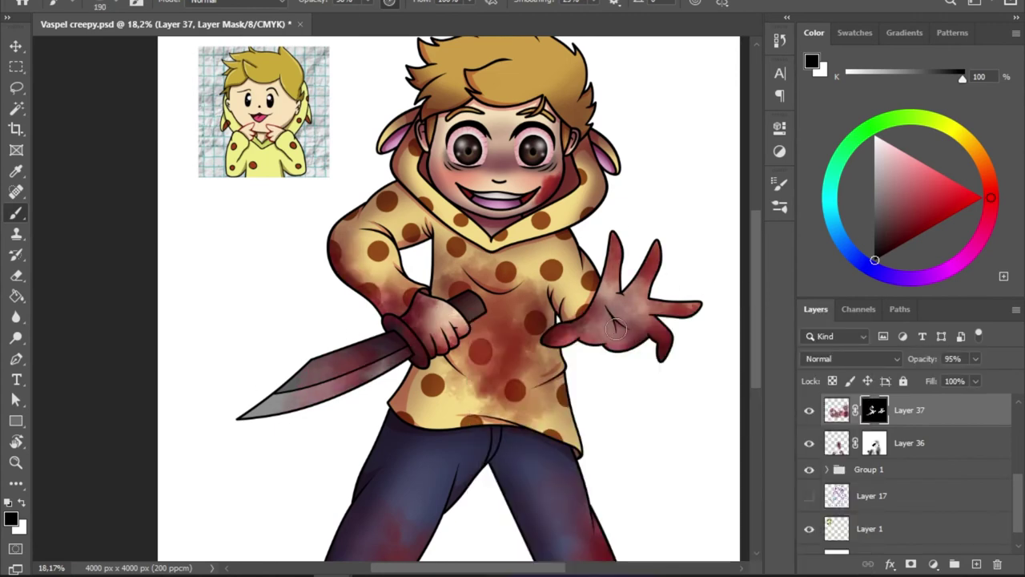
right_click(493, 309)
key("Return")
scroll(467, 305, "down", 3)
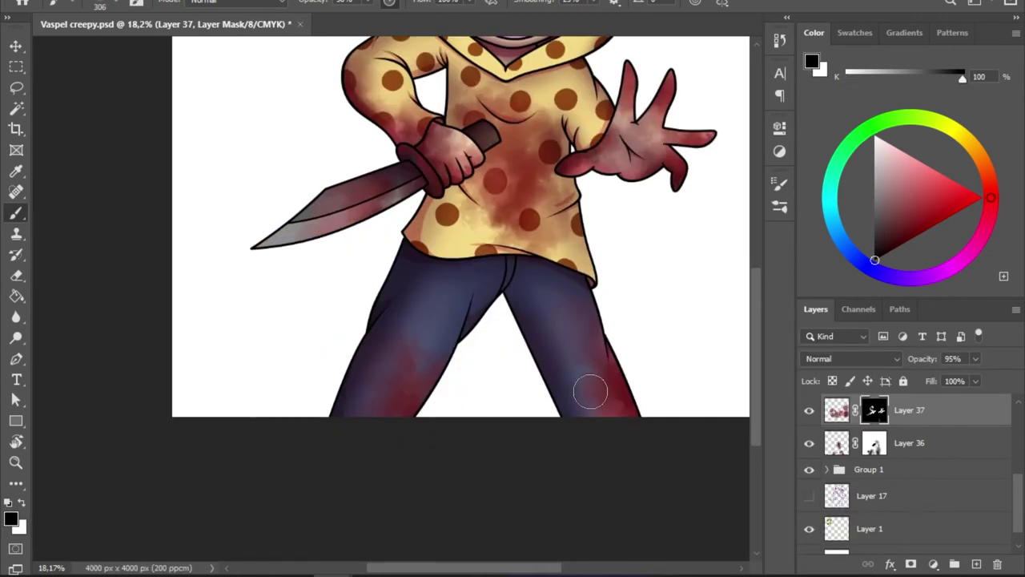
- Set the lower layer's mask to paint white, then add a splatter layer with a hard round brush
key("alt+bracketleft")
key("x")
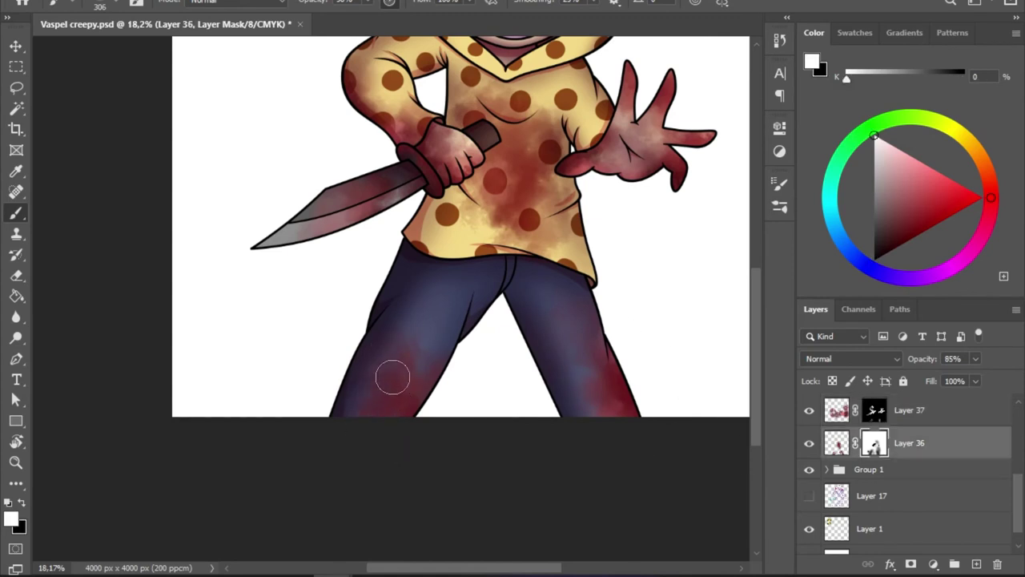
scroll(648, 450, "up", 2)
key("ctrl+shift+alt+n")
key("ctrl+shift+alt+n")
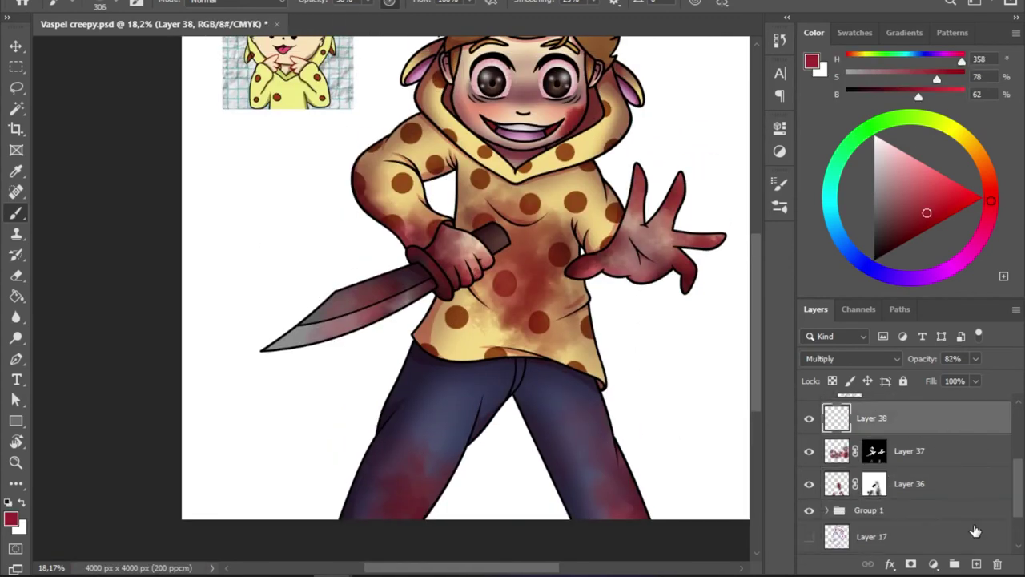
right_click(662, 323)
left_click(659, 488)
- Paint red blood blobs on the hoodie chest and a drip on the jeans
left_click(448, 264, "alt")
scroll(518, 269, "up", 5)
mouse_move(524, 365)
left_mouse_down()
mouse_move(559, 240)
mouse_move(525, 251)
left_mouse_up()
key("ctrl+z")
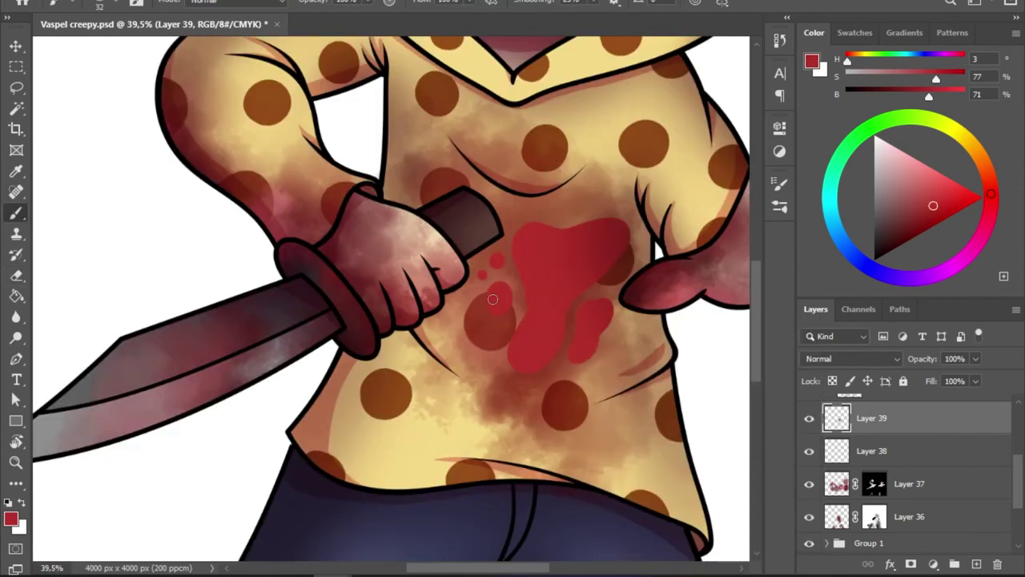
scroll(633, 373, "down", 5)
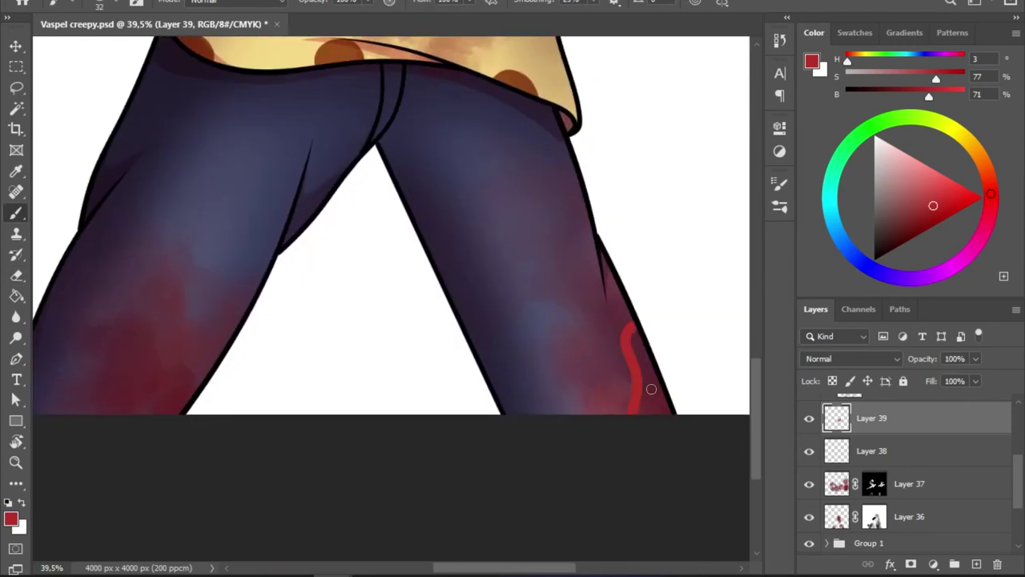
scroll(649, 367, "up", 1)
scroll(632, 471, "left", 3)
left_click_drag(277, 505, 299, 486)
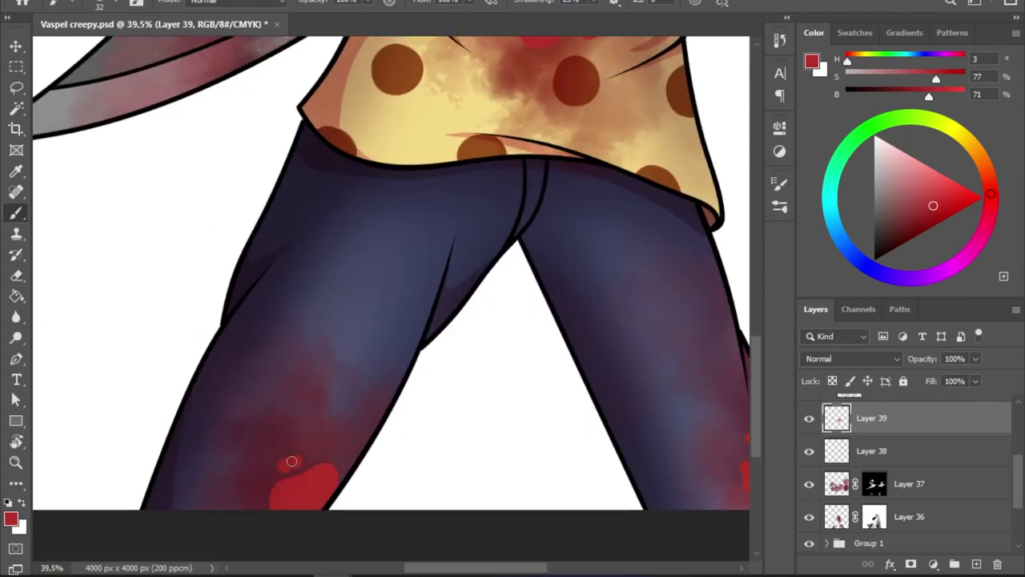
key("ctrl+z")
scroll(355, 491, "up", 5)
- Erase stray blood near the fingers and add red blood on the knife guard
key("e")
mouse_move(331, 354)
left_mouse_down()
mouse_move(332, 365)
mouse_move(315, 362)
left_mouse_up()
key("b")
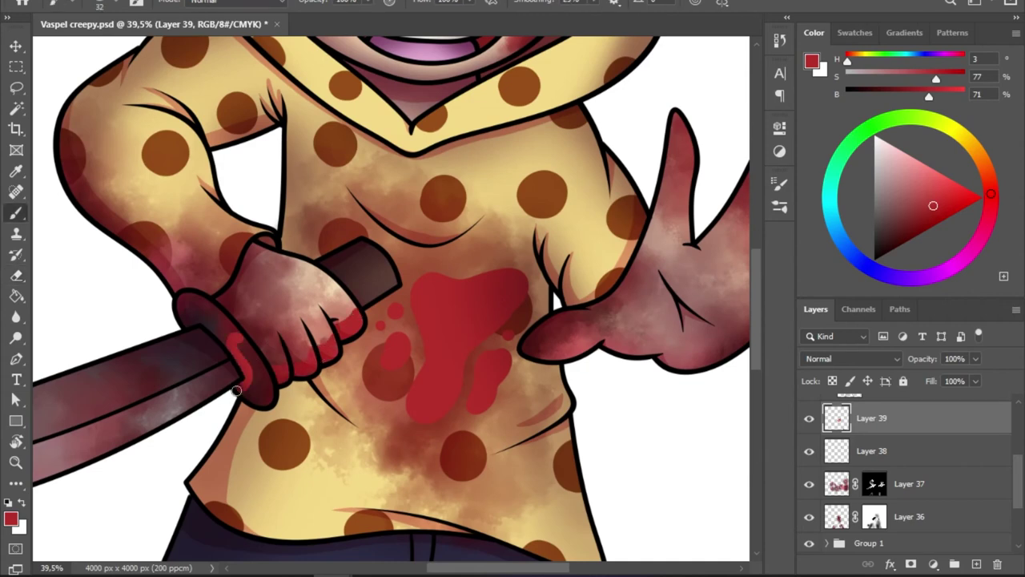
left_click_drag(245, 365, 236, 390)
scroll(237, 396, "left", 3)
scroll(237, 396, "down", 1)
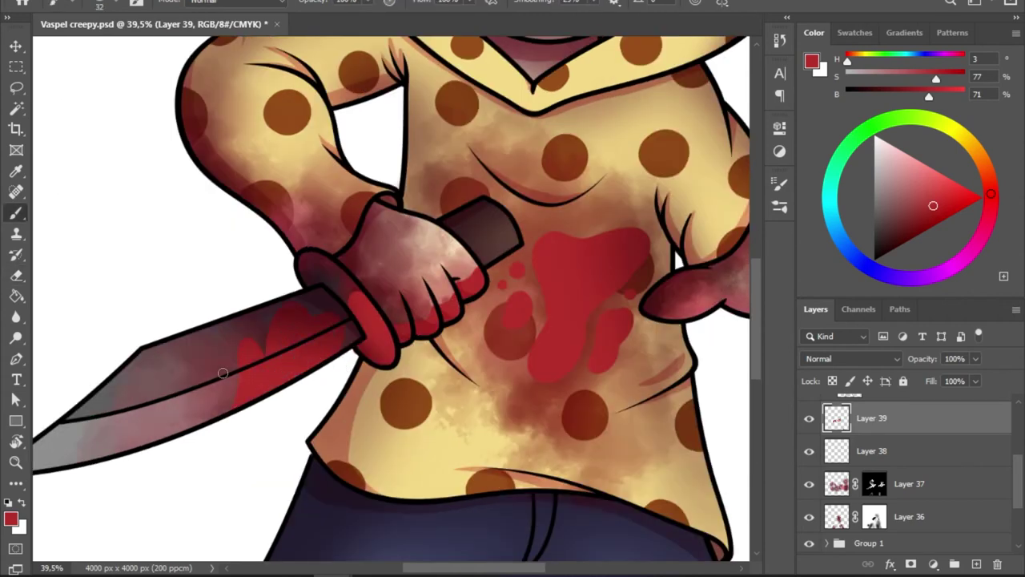
key("e")
scroll(217, 361, "up", 3)
key("b")
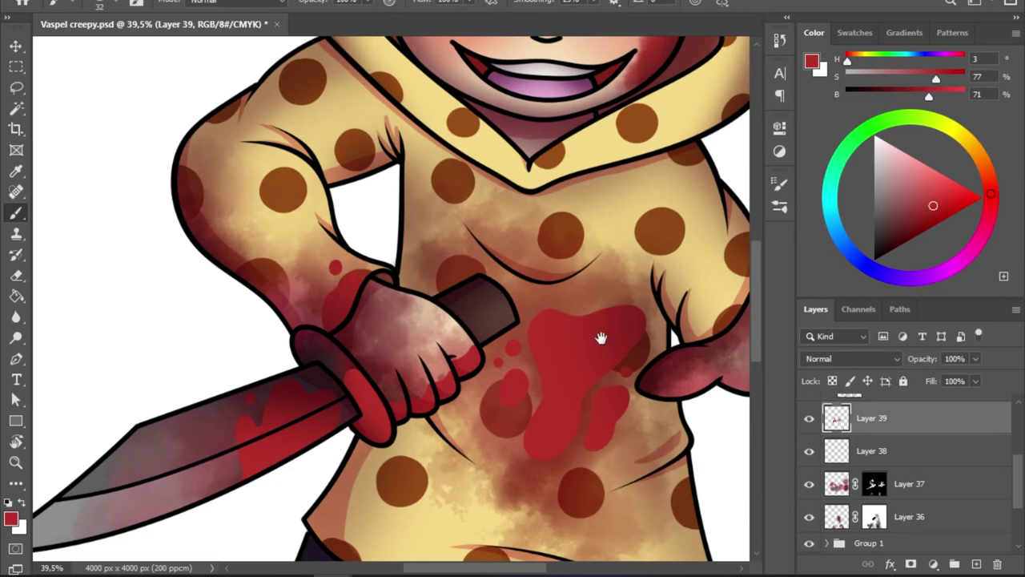
scroll(589, 333, "down", 2)
scroll(527, 256, "down", 2)
scroll(425, 285, "up", 5)
key("e")
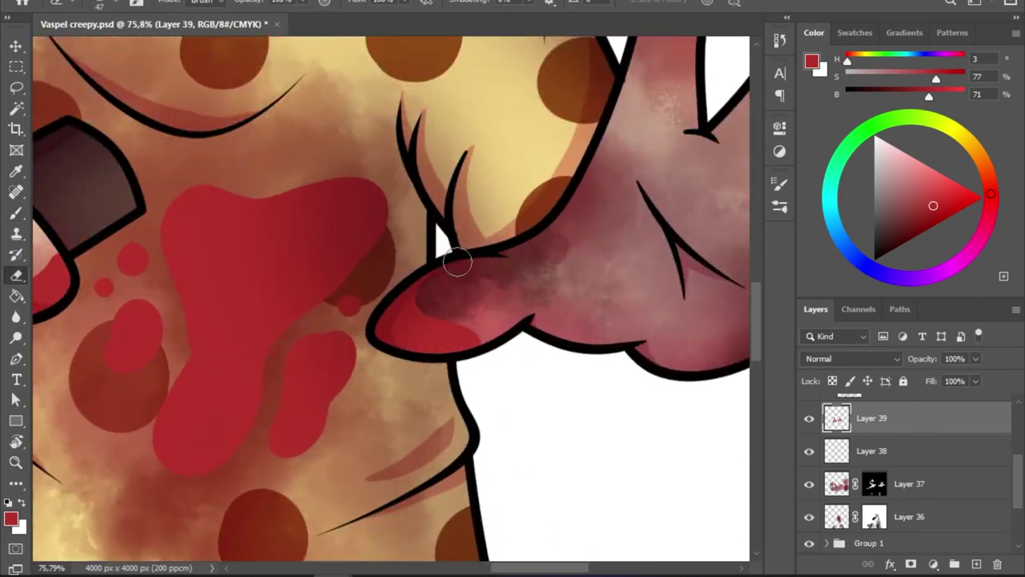
scroll(458, 263, "down", 2)
- Touch up blood along the hand's lower edge and the lower finger, then view the whole figure
left_click_drag(416, 356, 561, 400)
key("b")
scroll(387, 145, "up", 2)
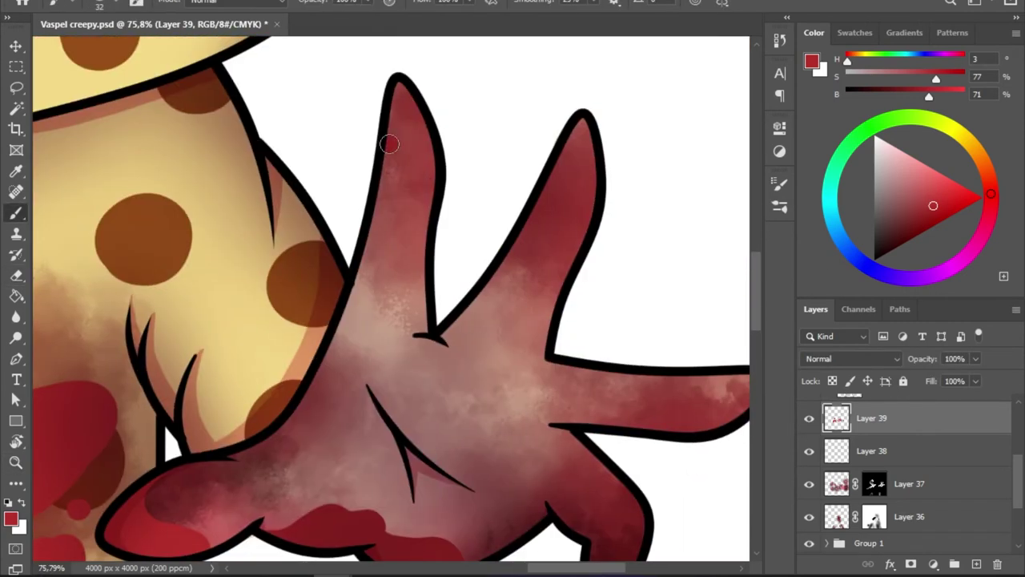
scroll(388, 144, "down", 2)
key("e")
key("b")
scroll(530, 284, "up", 2)
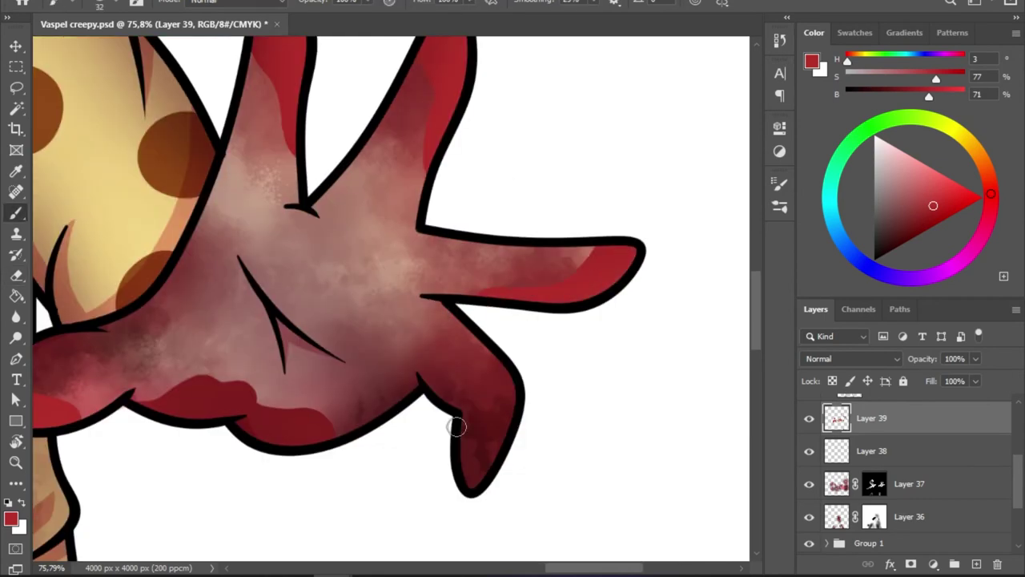
left_click_drag(453, 458, 508, 477)
key("e")
key("z")
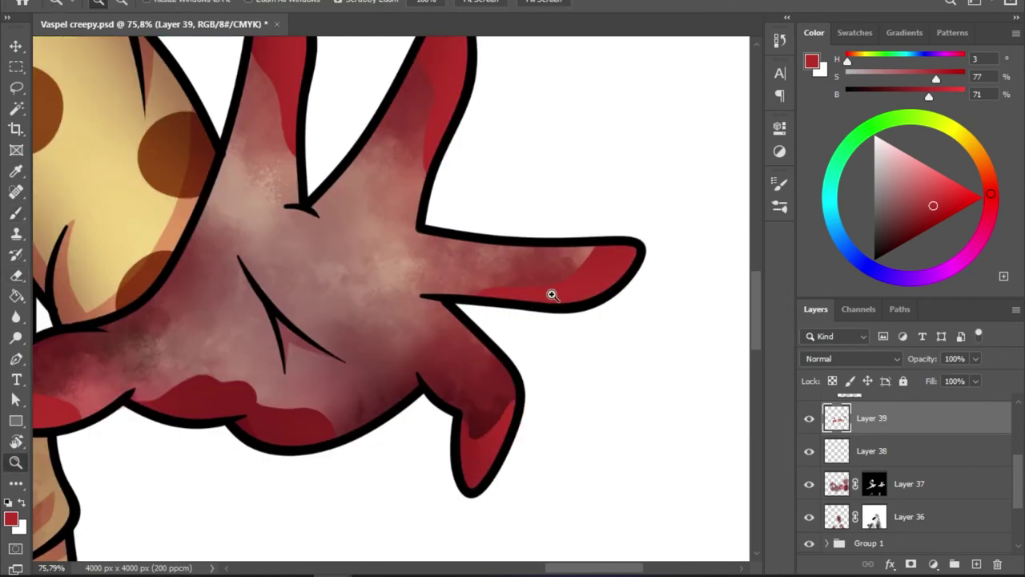
left_click_drag(550, 293, 497, 293)
left_click_drag(437, 326, 376, 326)
- Darken the blood with a clipped Hue/Saturation adjustment (Saturation +10, Lightness −31)
left_click(781, 153)
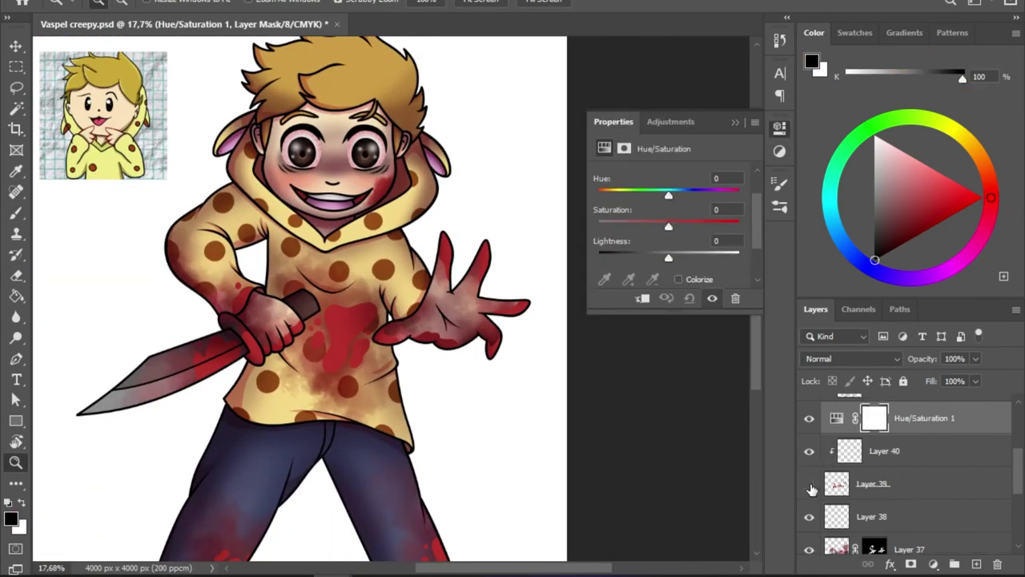
key("ctrl+alt+g")
left_click_drag(669, 260, 651, 262)
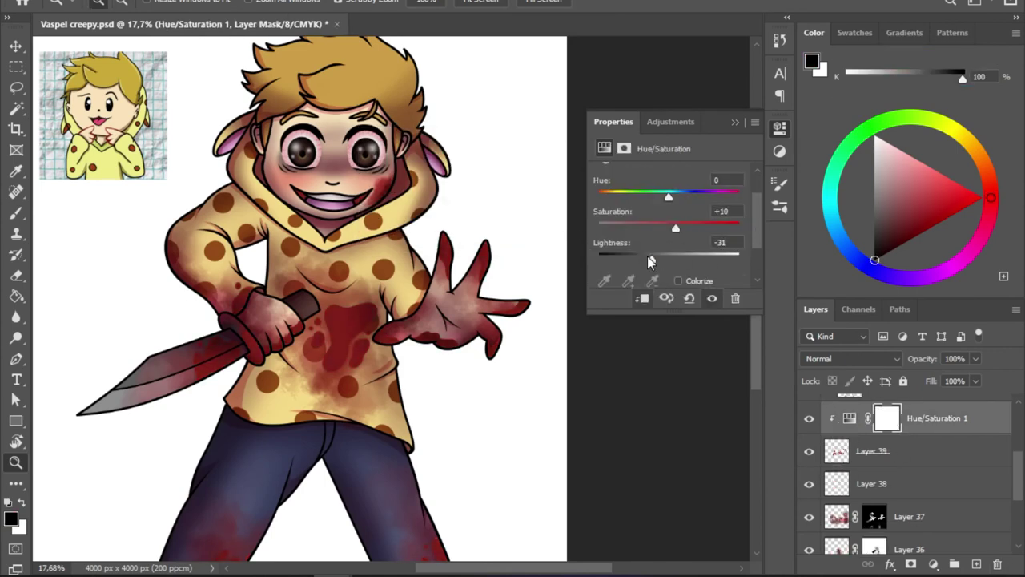
- Add a clipped Multiply Layer 40 for blood shading and zoom in on the bloody hand
key("b")
right_click(502, 308)
key("Escape")
right_click(433, 307)
key("Escape")
key("shift+alt+m")
key("z")
left_click(532, 255)
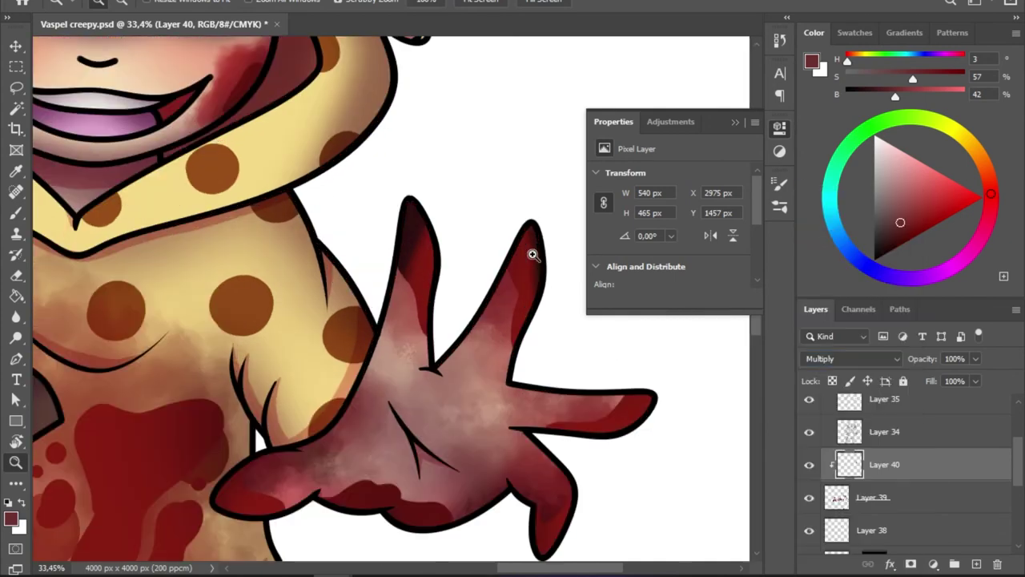
- Shade the blood on the fingers and toward the torso with dark red
key("b")
left_click(432, 199, "alt")
key("ctrl+plus")
key("e")
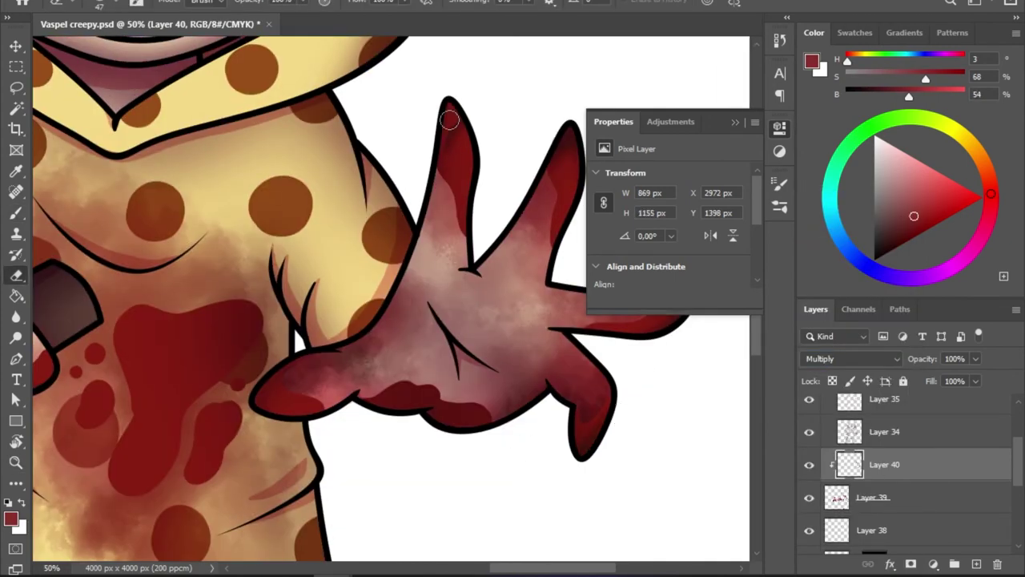
left_click_drag(449, 120, 336, 176)
key("b")
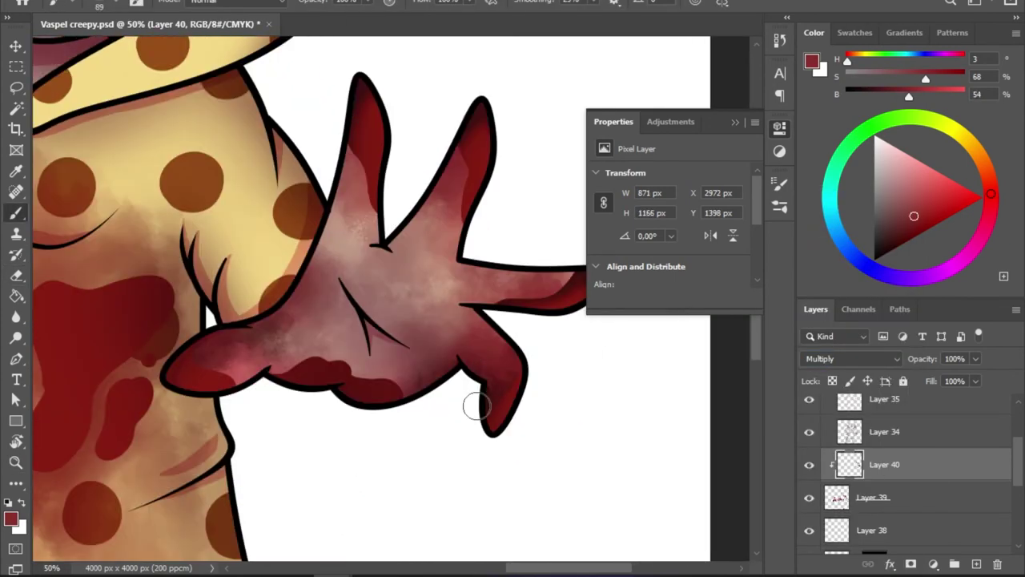
left_click_drag(473, 407, 564, 350)
mouse_move(286, 297)
left_mouse_down()
mouse_move(243, 262)
mouse_move(210, 352)
left_mouse_up()
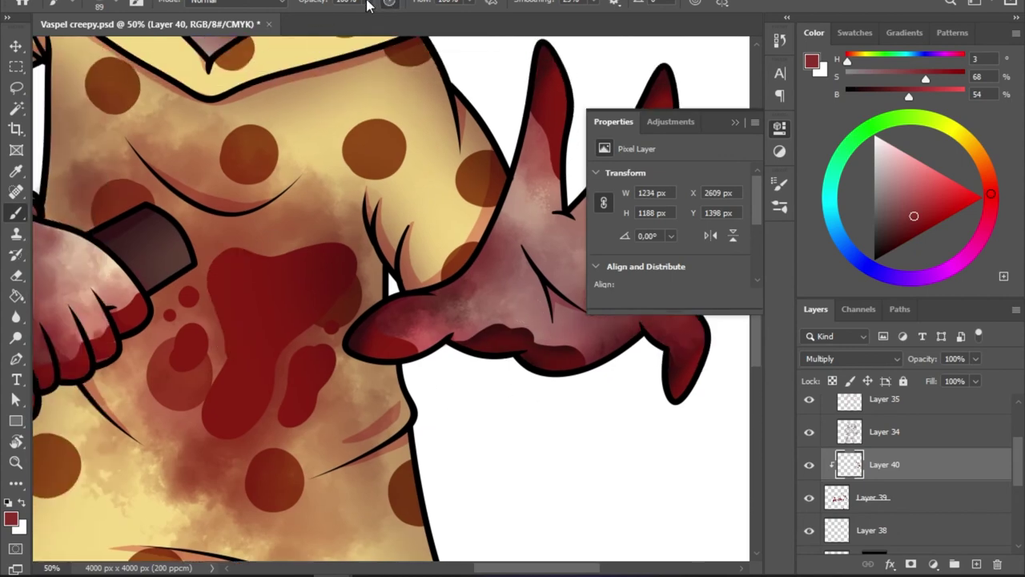
- Erase excess shading on the chest blob and pick a larger brush with dark red
right_click(287, 458)
key("Escape")
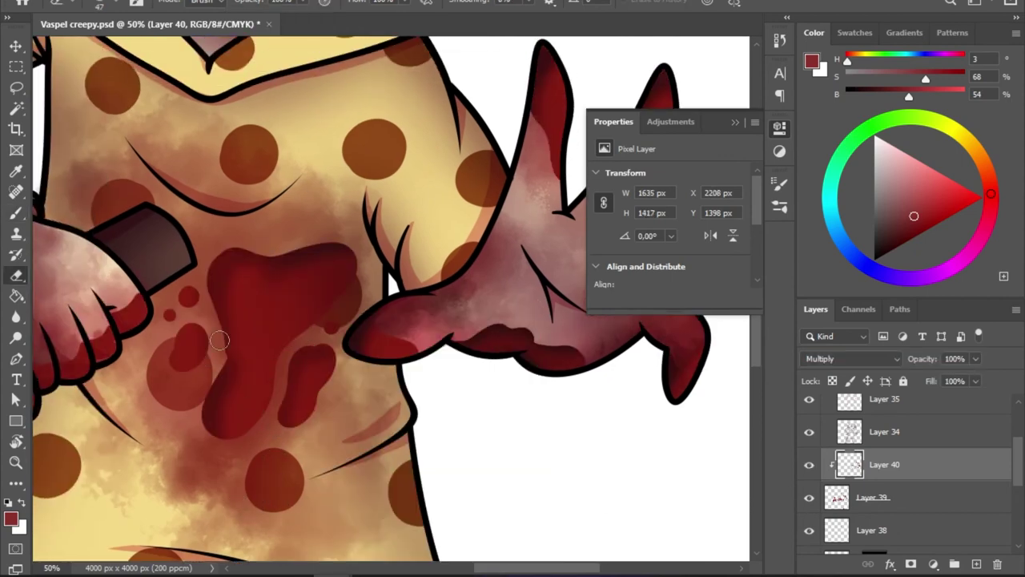
left_click_drag(176, 366, 244, 307)
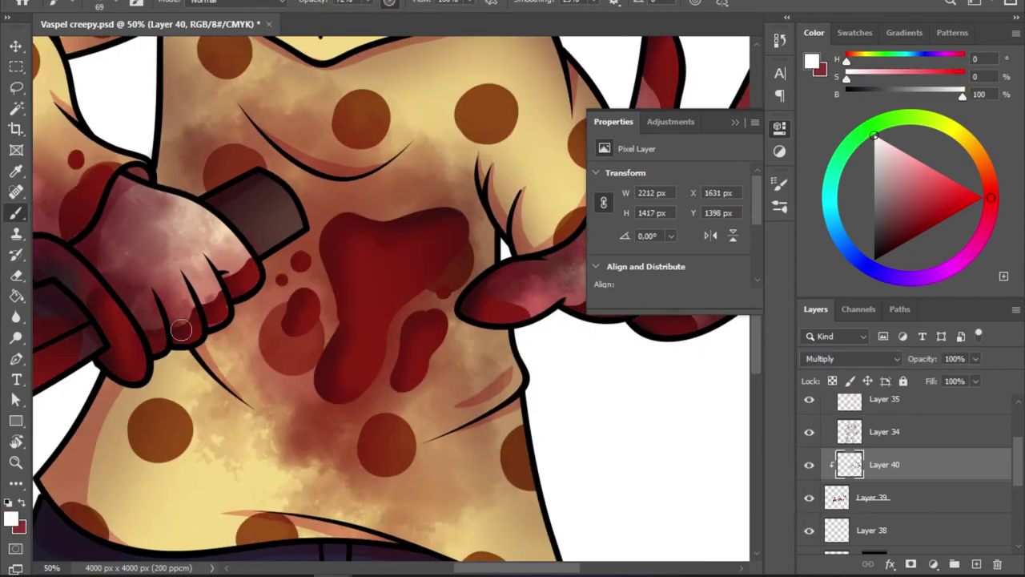
right_click(387, 282)
left_click(809, 497)
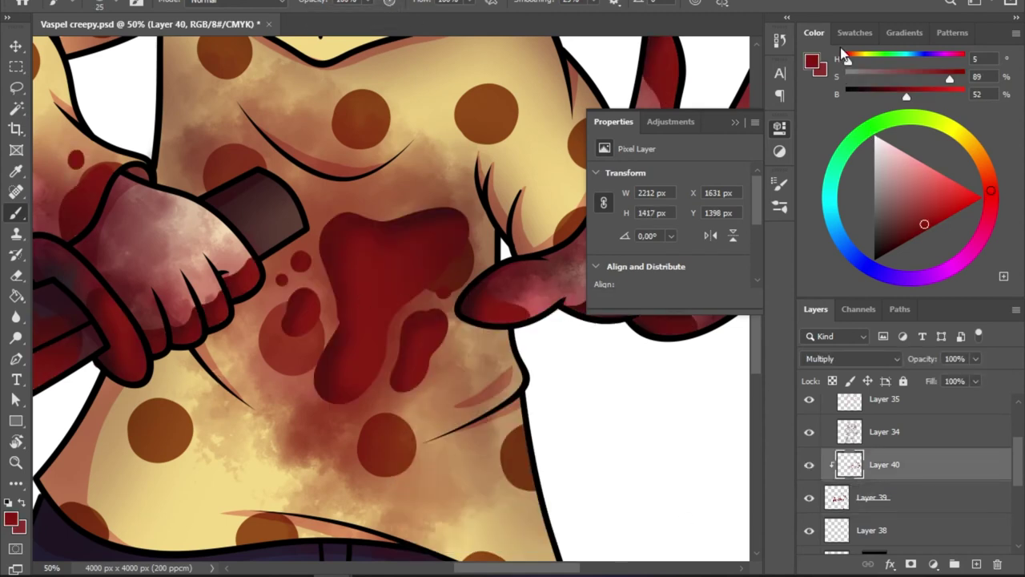
left_click(328, 246, "alt")
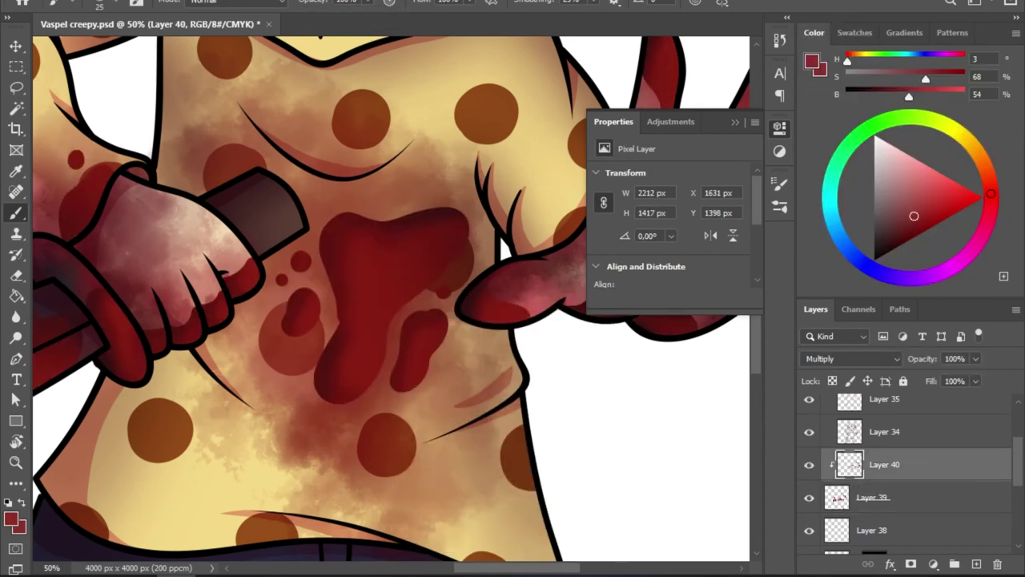
right_click(388, 346)
scroll(217, 263, "left", 2)
scroll(184, 281, "left", 3)
scroll(184, 280, "down", 2)
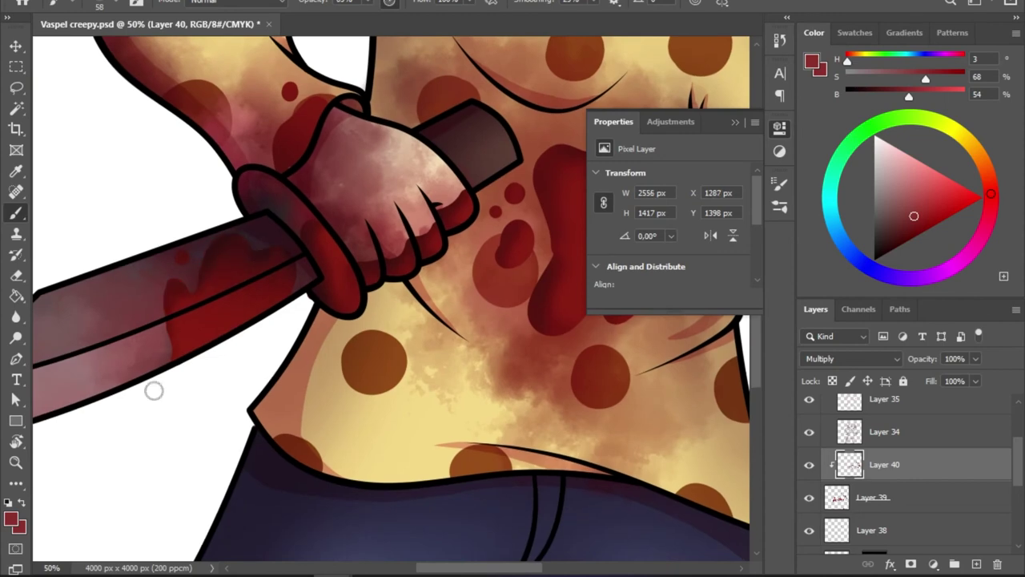
scroll(381, 452, "down", 5)
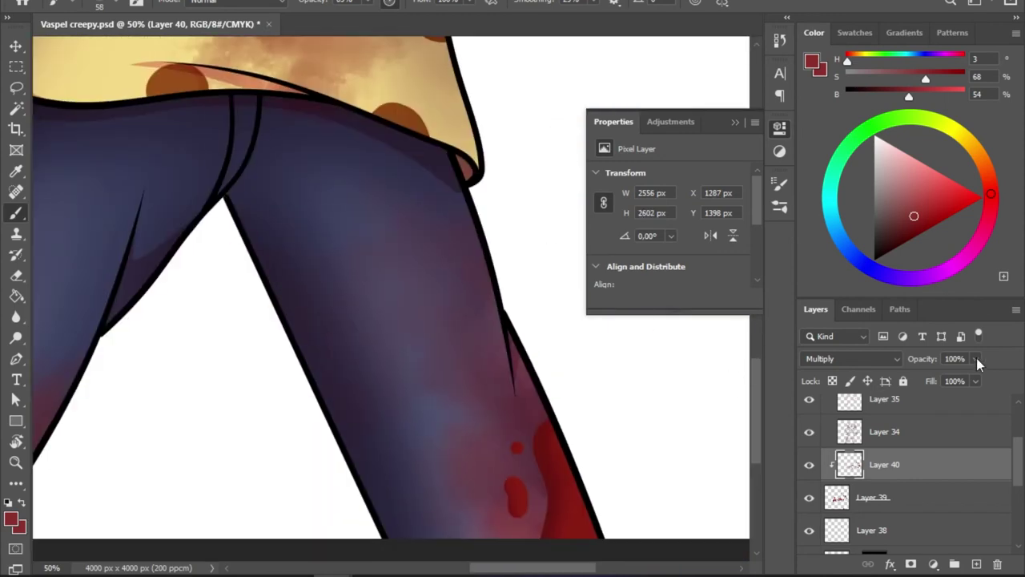
- Add Layer 41 clipped above the shading, blending as Screen with a light pink colour
key("ctrl+shift+alt+n")
left_click(894, 476, "alt")
left_click(853, 358)
left_click(876, 293)
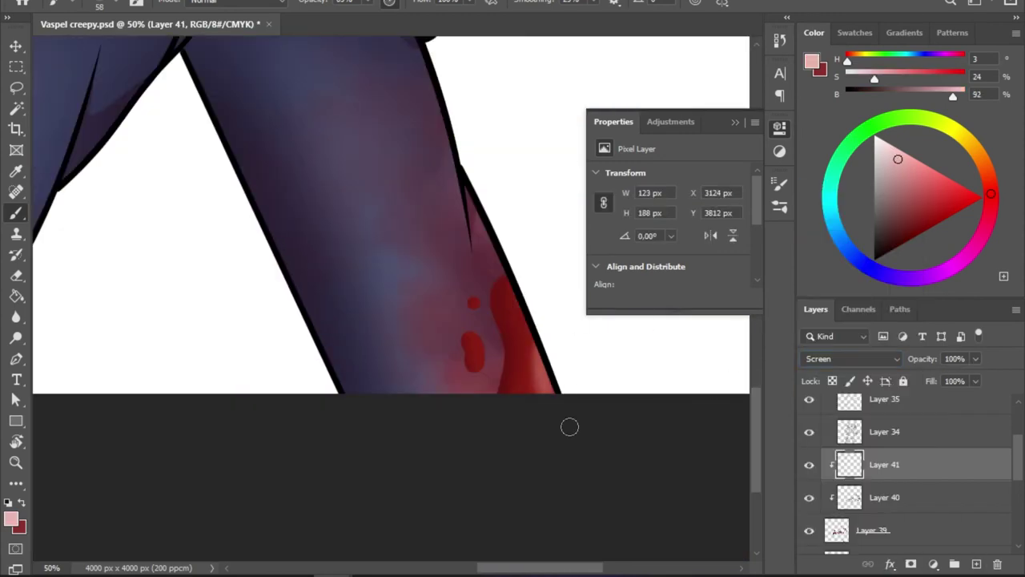
- Lighten the blood at the leg's edge and add a highlight stroke over the blood
mouse_move(486, 338)
left_mouse_down()
mouse_move(547, 338)
mouse_move(389, 428)
left_mouse_up()
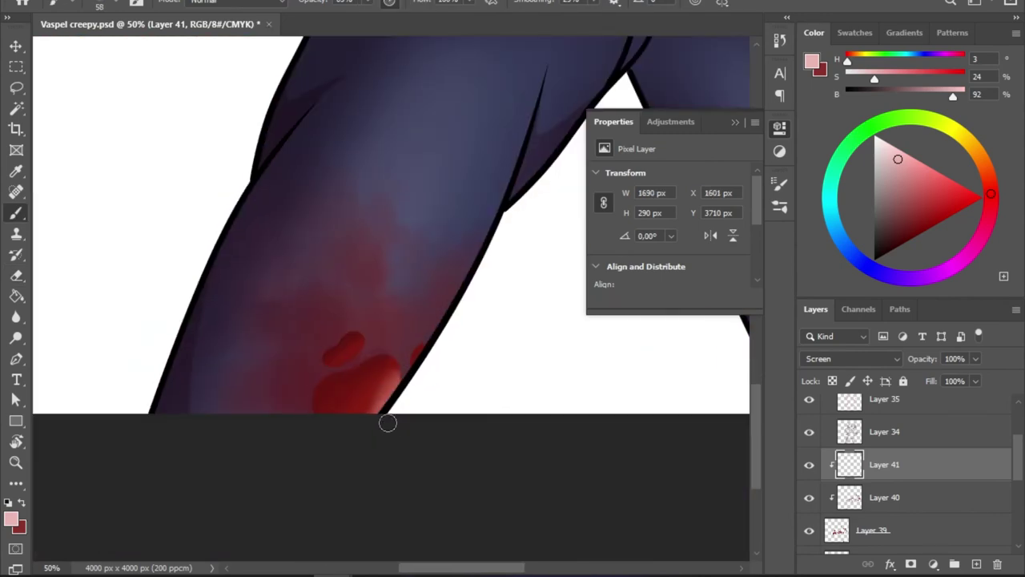
scroll(389, 427, "up", 5)
left_click_drag(358, 286, 365, 329)
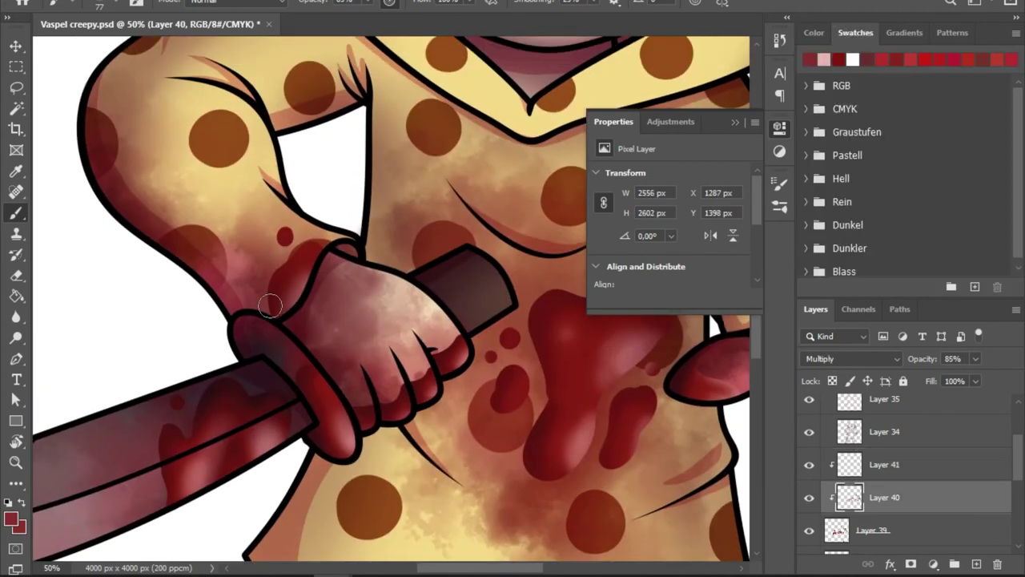
left_click(848, 470)
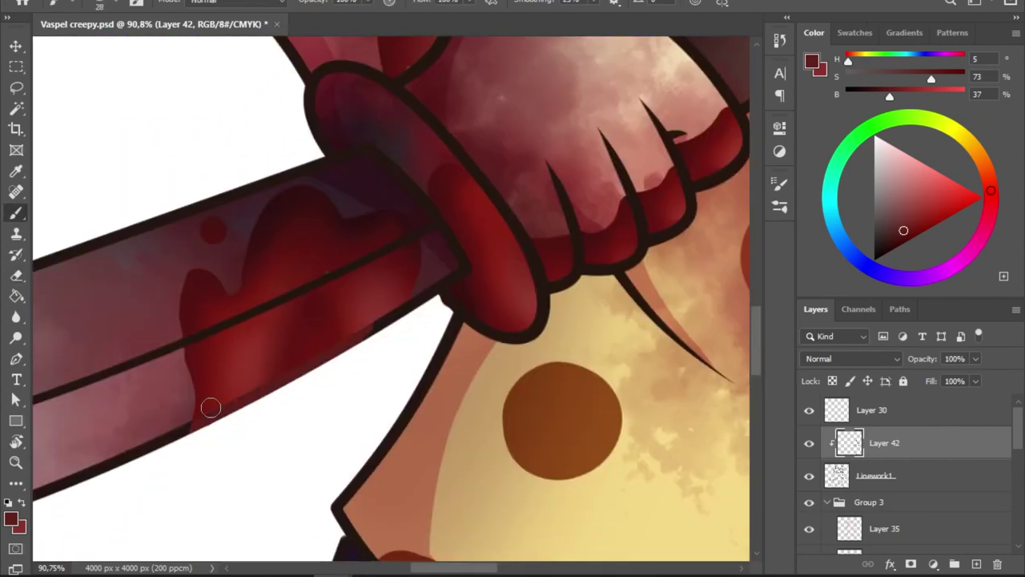
- Raise the cheek-smear paint layer's opacity and set its blend mode to Color
left_click_drag(600, 214, 504, 270)
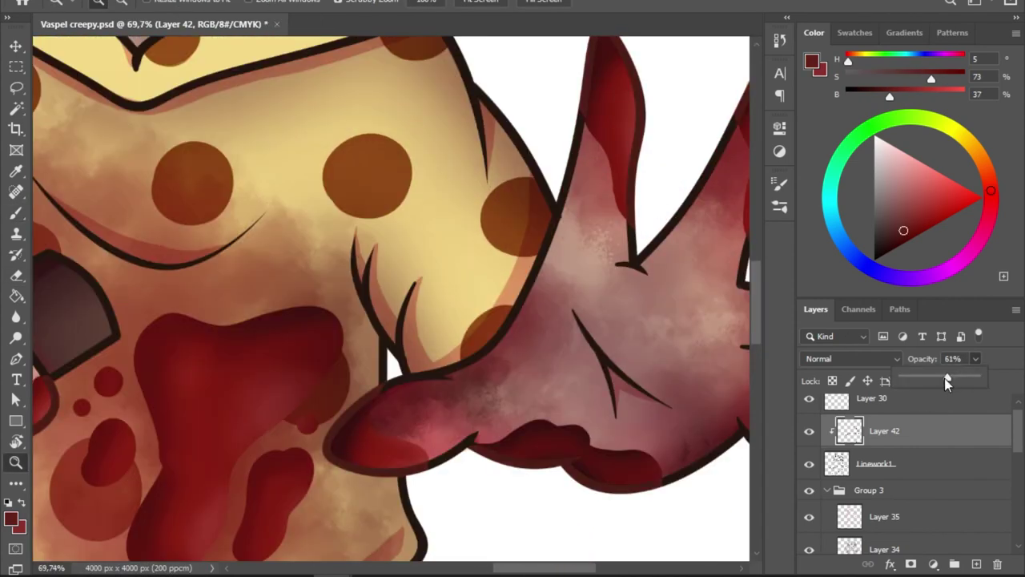
left_click_drag(944, 378, 978, 378)
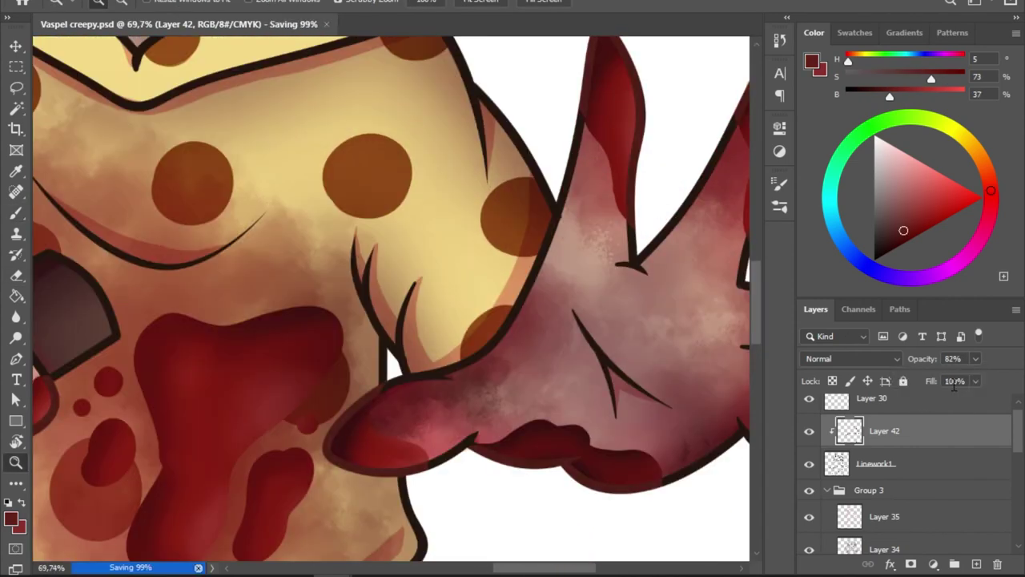
left_click(850, 358)
left_click(811, 548)
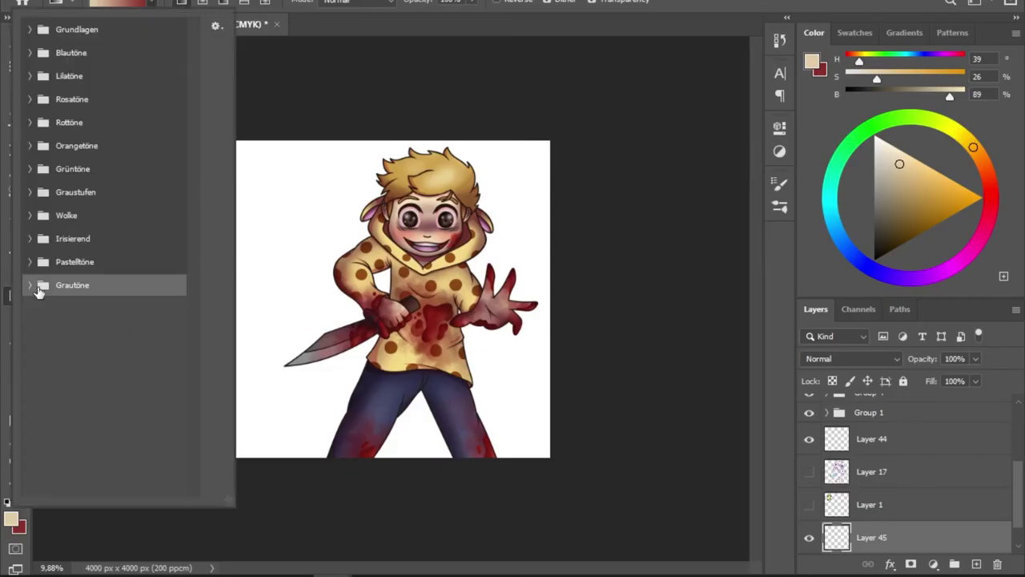
- Fill the background layer with a dark-to-red gradient preset drawn vertically
left_click(137, 192)
left_click(145, 8)
double_click(80, 236)
left_click_drag(876, 78, 914, 77)
left_click_drag(397, 481, 397, 36)
- Darken and redden the gradient with Hue/Saturation, merge it down, and add empty Layer 46
mouse_move(677, 197)
left_mouse_down()
mouse_move(636, 196)
mouse_move(686, 188)
left_mouse_up()
key("ctrl+e")
key("ctrl+shift+alt+n")
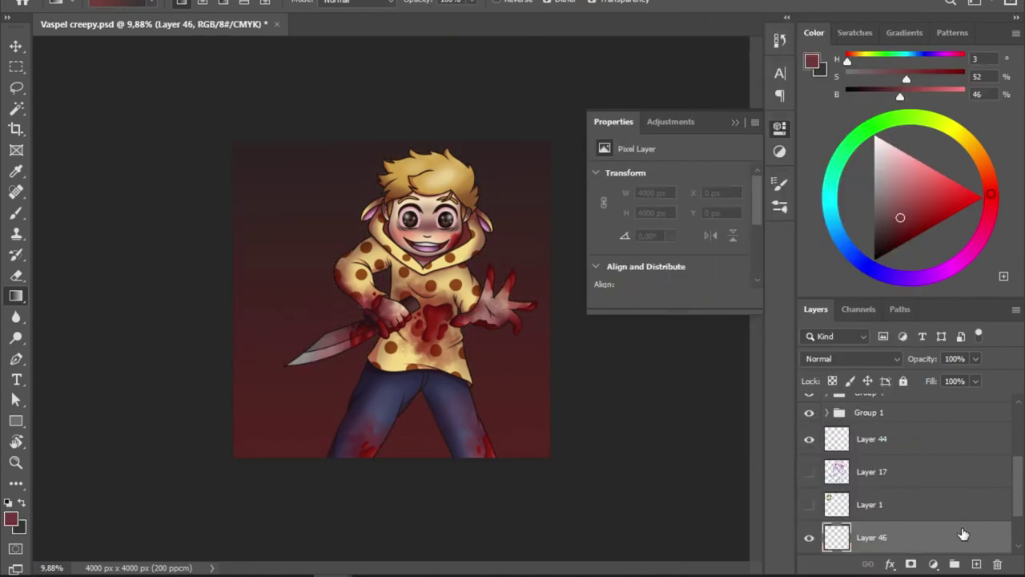
key("b")
key("F5")
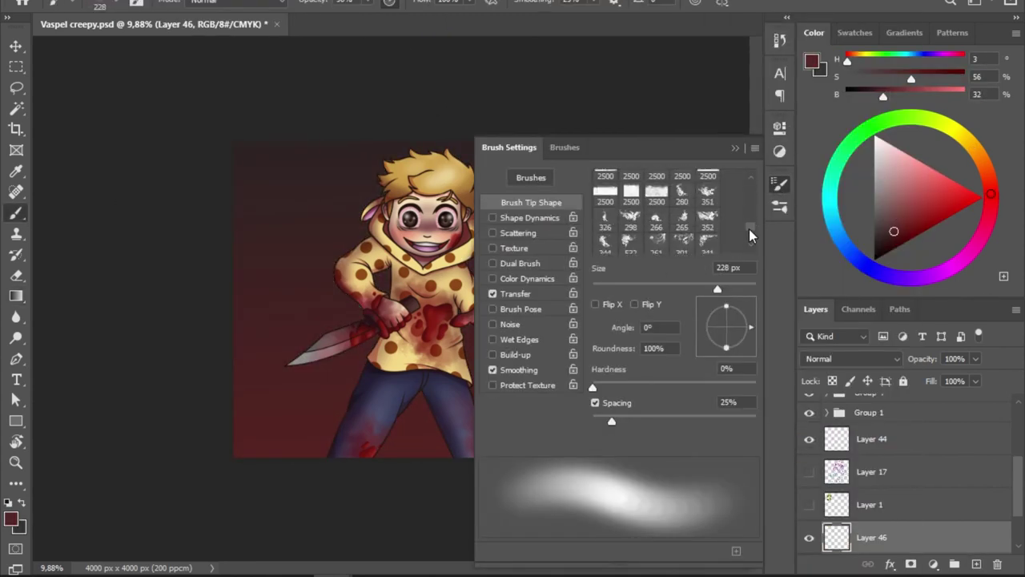
- Stamp black spatter texture across the background with a 2500 px textured brush
left_click(656, 193)
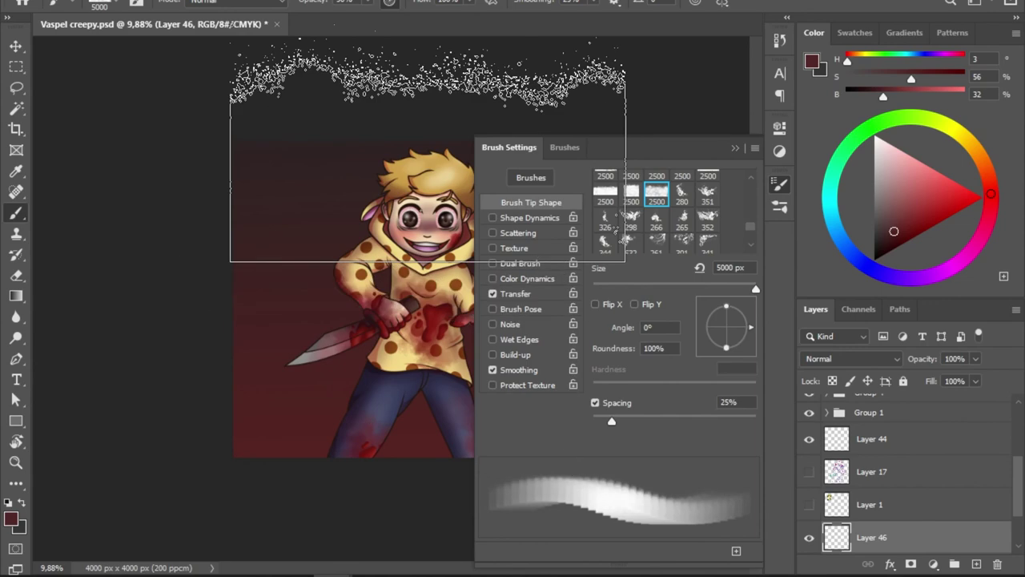
left_click(631, 192)
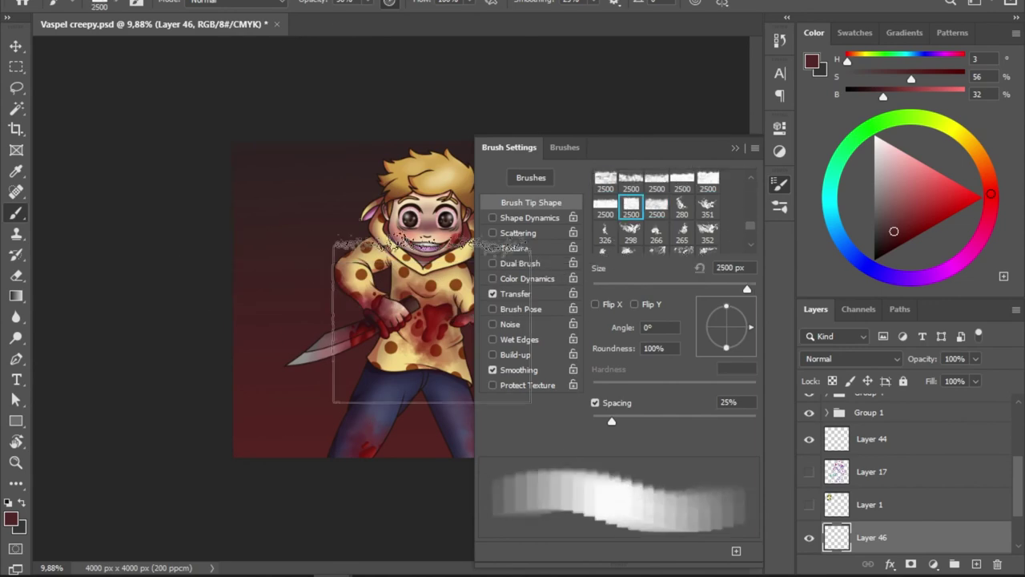
left_click(736, 147)
key("d")
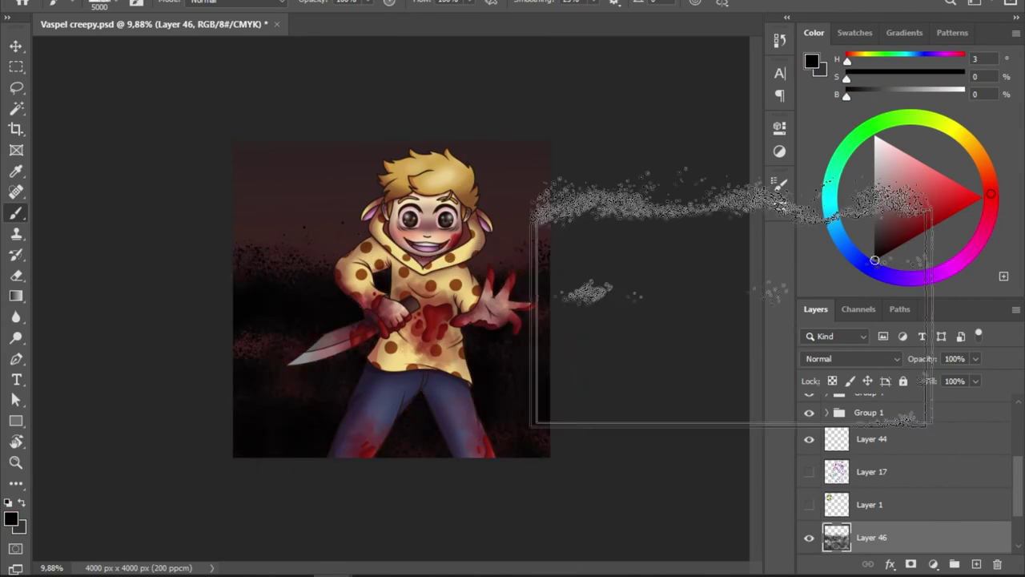
left_click(852, 358)
- Blend the texture layer as Overlay at 64% opacity and view the whole image
left_click(828, 226)
left_click(852, 358)
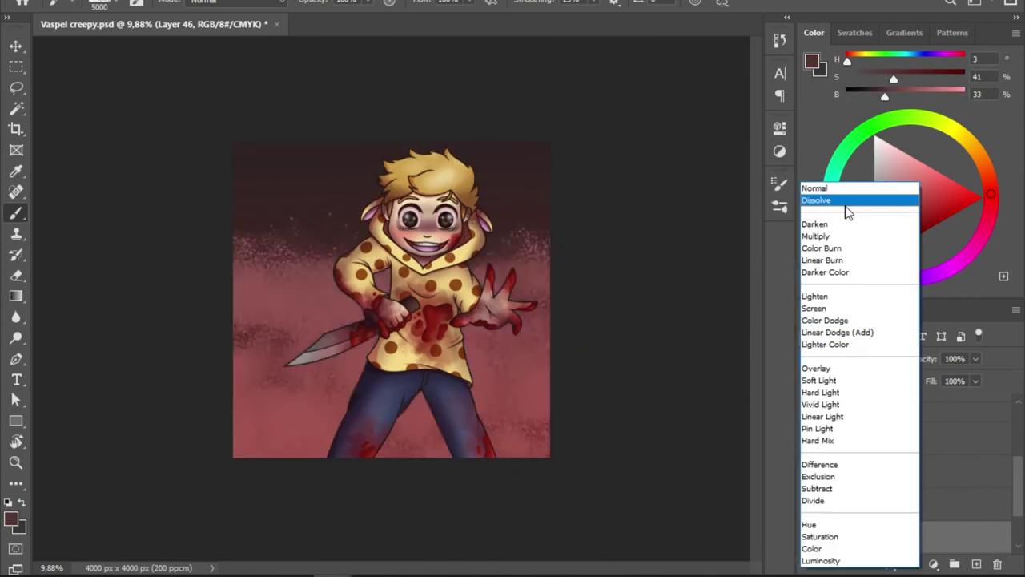
left_click(881, 366)
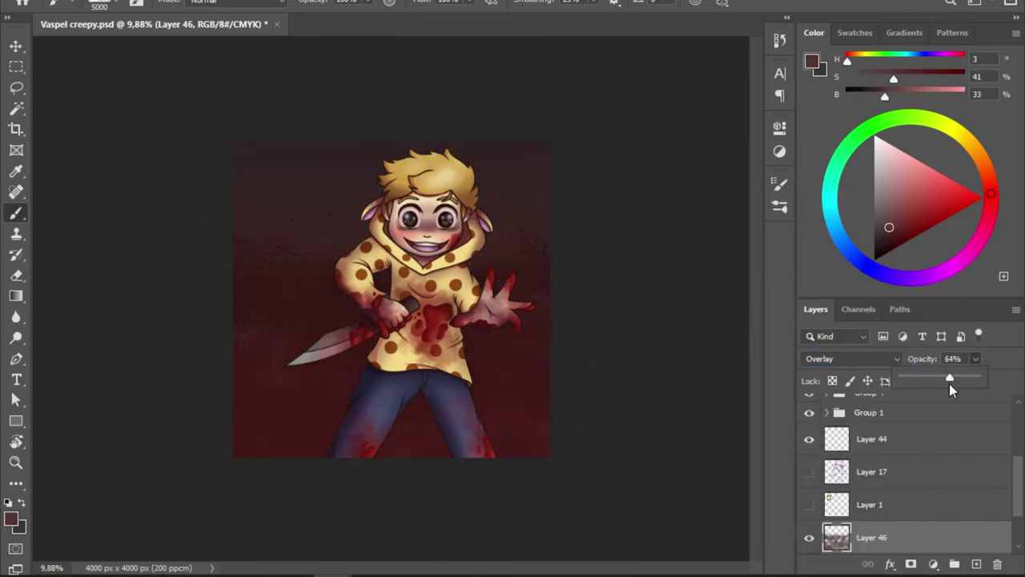
left_click(881, 456)
scroll(654, 407, "up", 5)
scroll(435, 286, "down", 3)
scroll(904, 464, "down", 2)
left_click(885, 425)
key("e")
key("z")
key("ctrl+0")
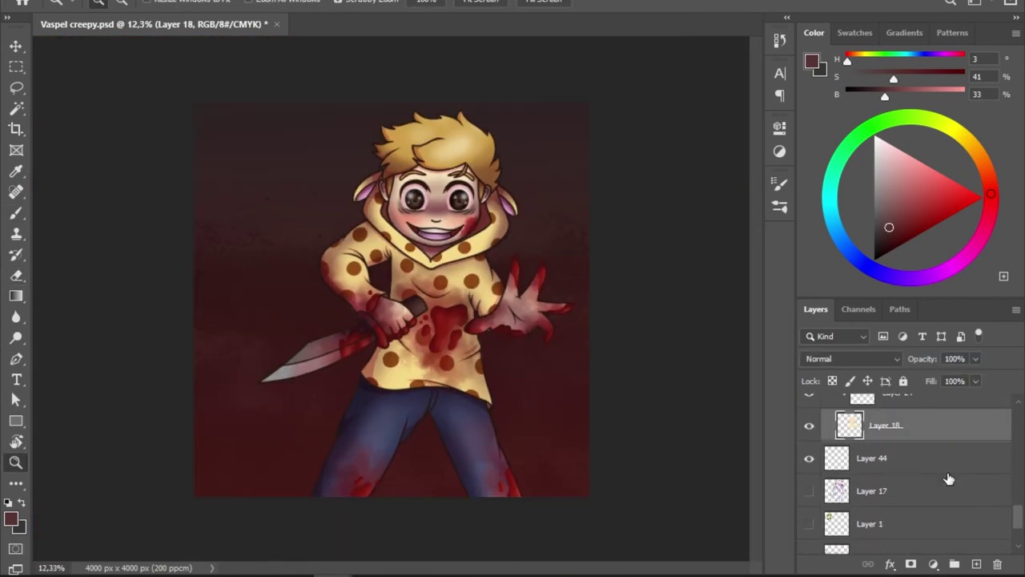
- Select texture Layer 46 and preview alternative blend modes for it
key("alt+bracketleft")
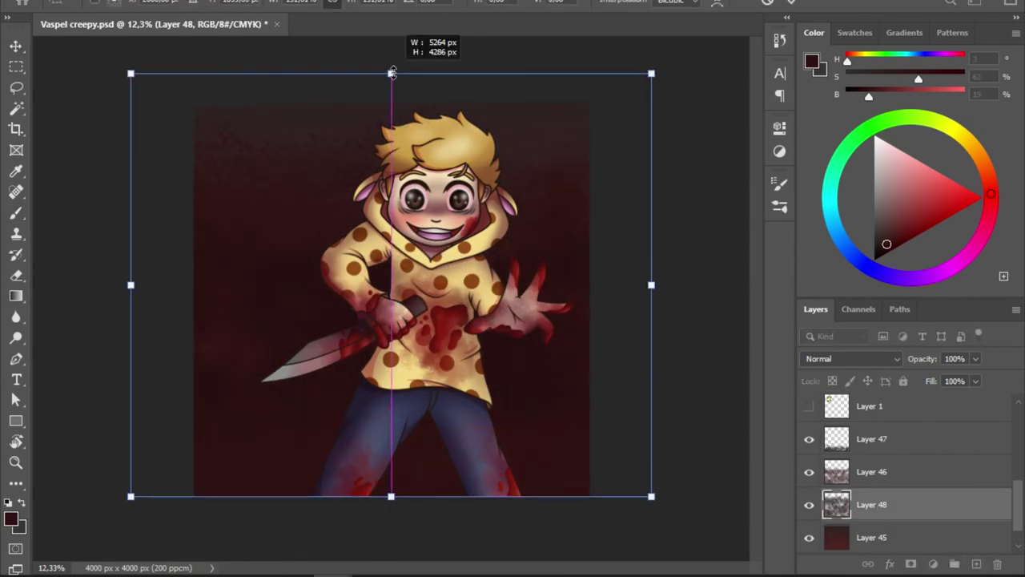
left_click(851, 358)
left_click(825, 368)
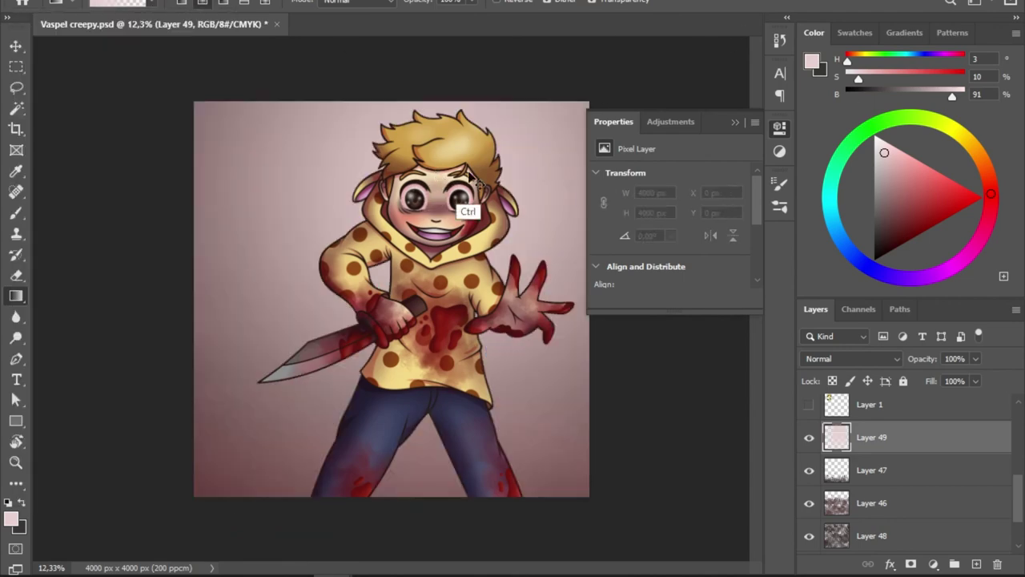
- Blend the pink gradient glow as Color Dodge at 36% and fade another layer to 32%
left_click(852, 358)
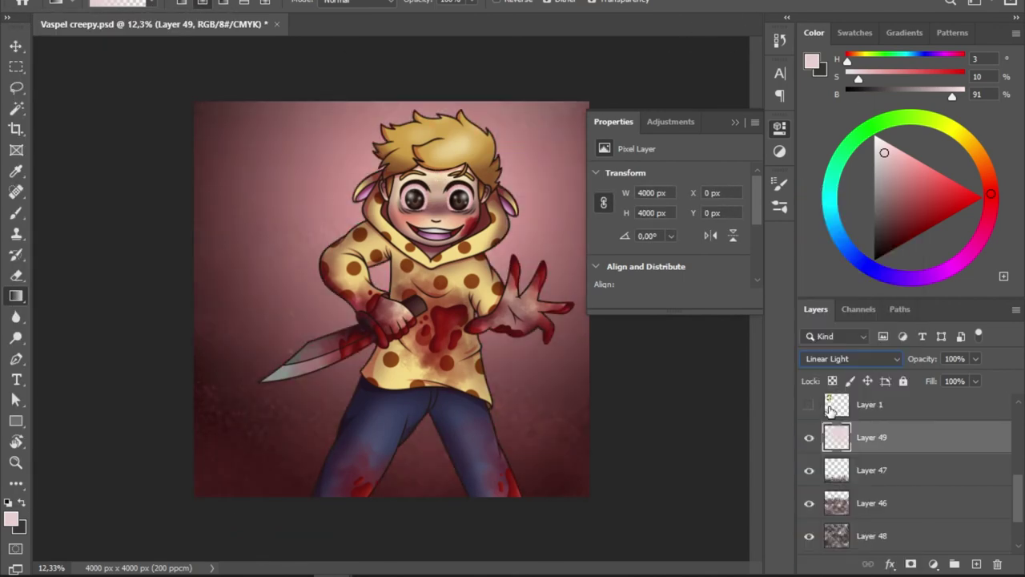
left_click(836, 323)
left_click(975, 358)
left_click_drag(972, 378, 969, 378)
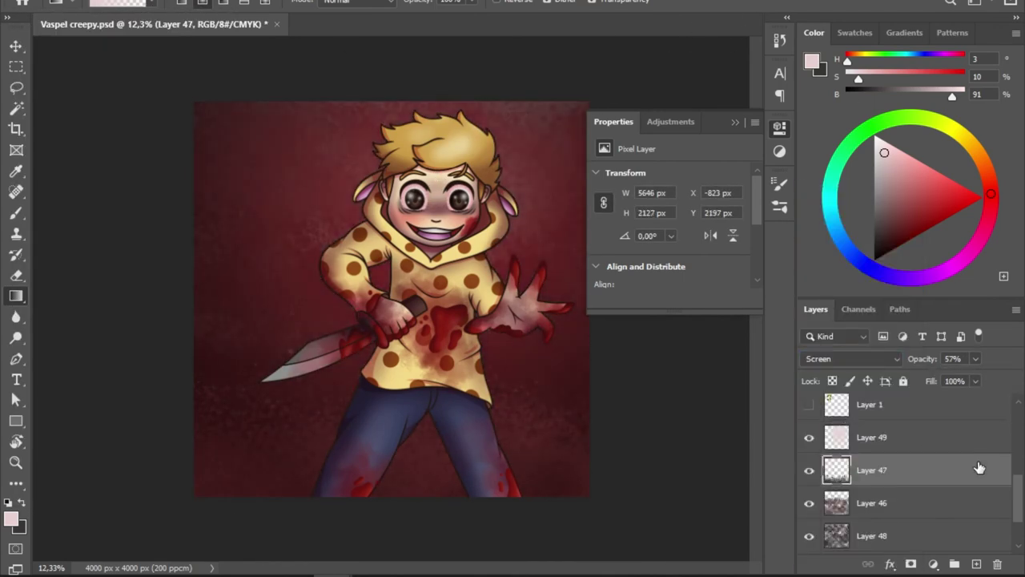
left_click(851, 358)
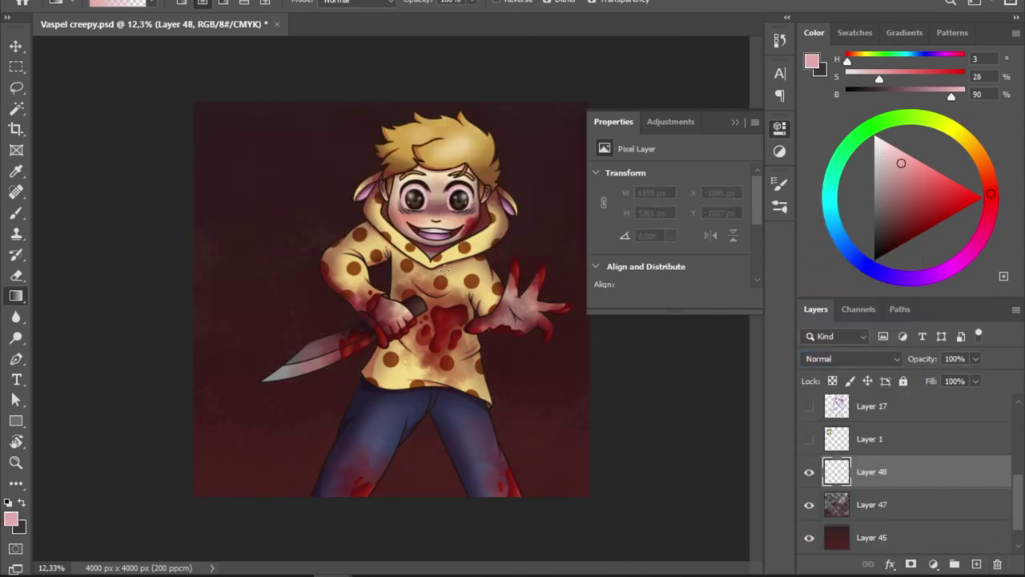
left_click_drag(965, 373, 926, 376)
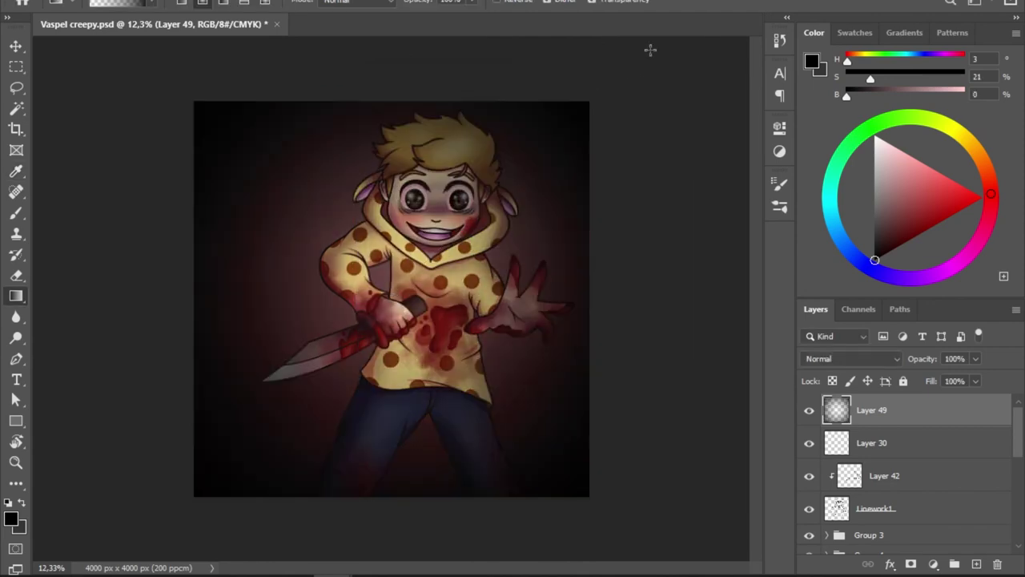
- Set the vignette to Soft Light and crop the canvas to a 3446 × 3983 px portrait
left_click(855, 359)
left_click(818, 379)
key("v")
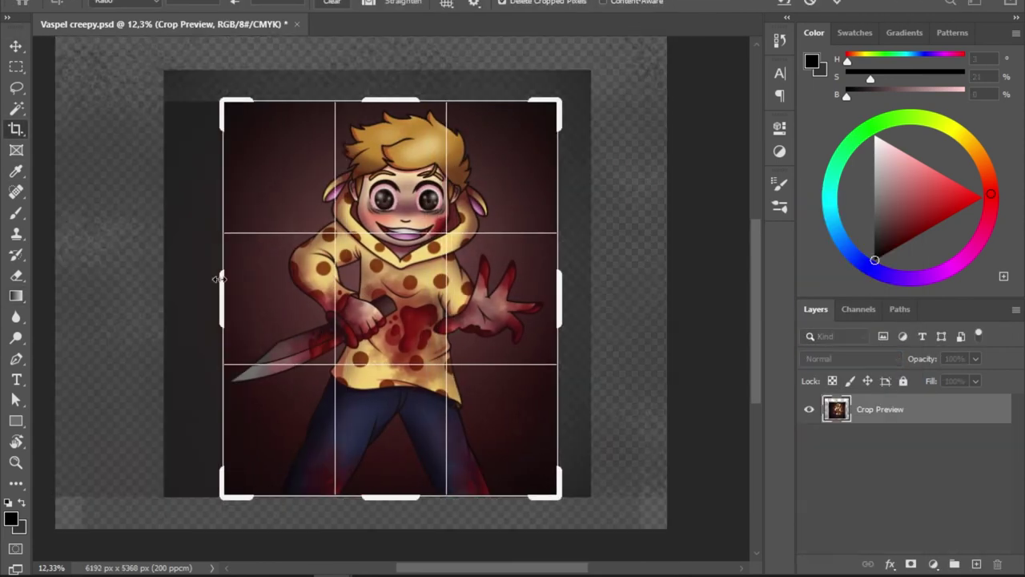
left_click_drag(591, 298, 563, 297)
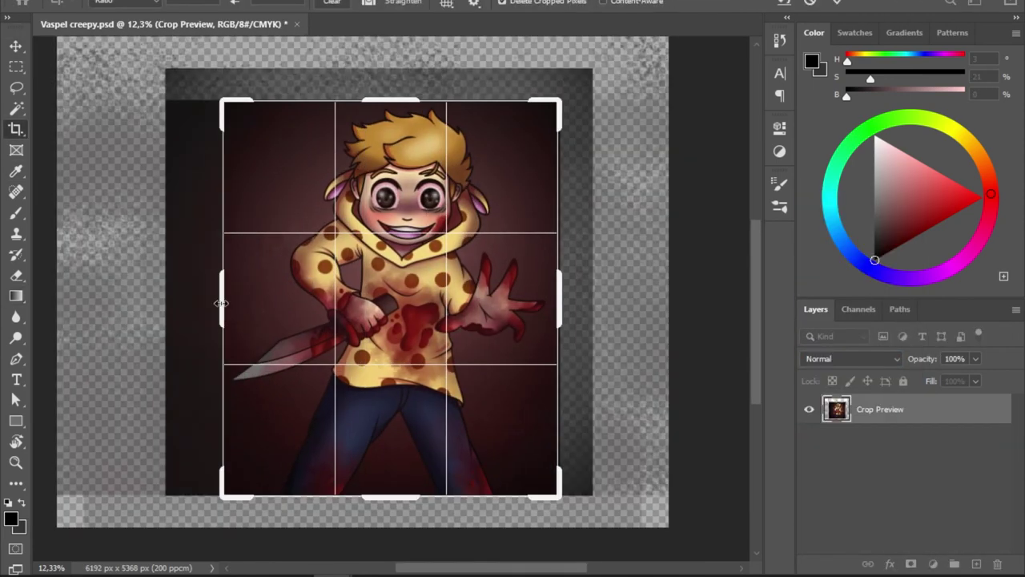
key("Return")
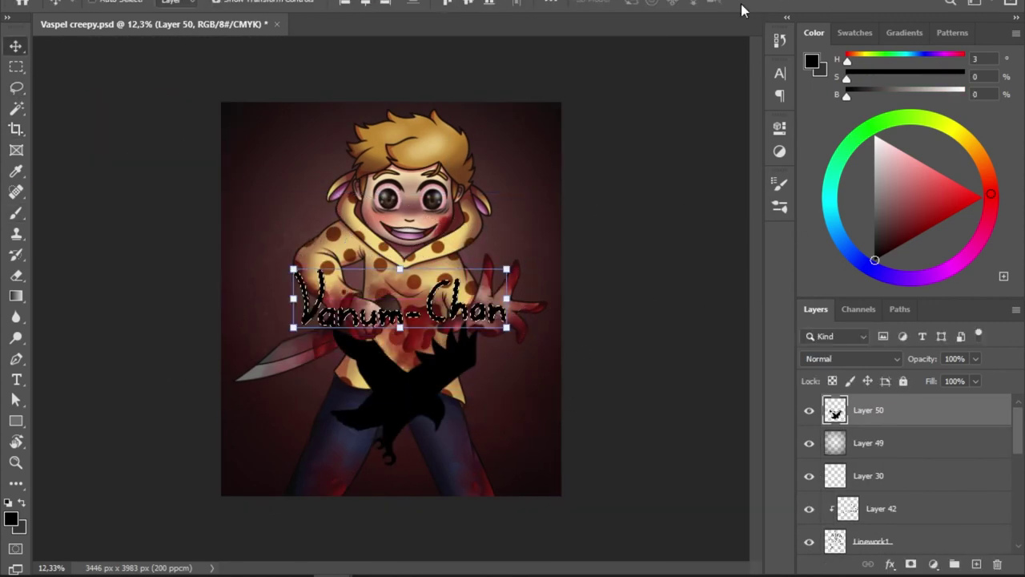
- Rotate the signature beside the boy's leg, blend it as Divide at about 8%, and save
scroll(523, 481, "up", 3)
left_click_drag(529, 320, 513, 472)
left_click_drag(464, 393, 475, 410)
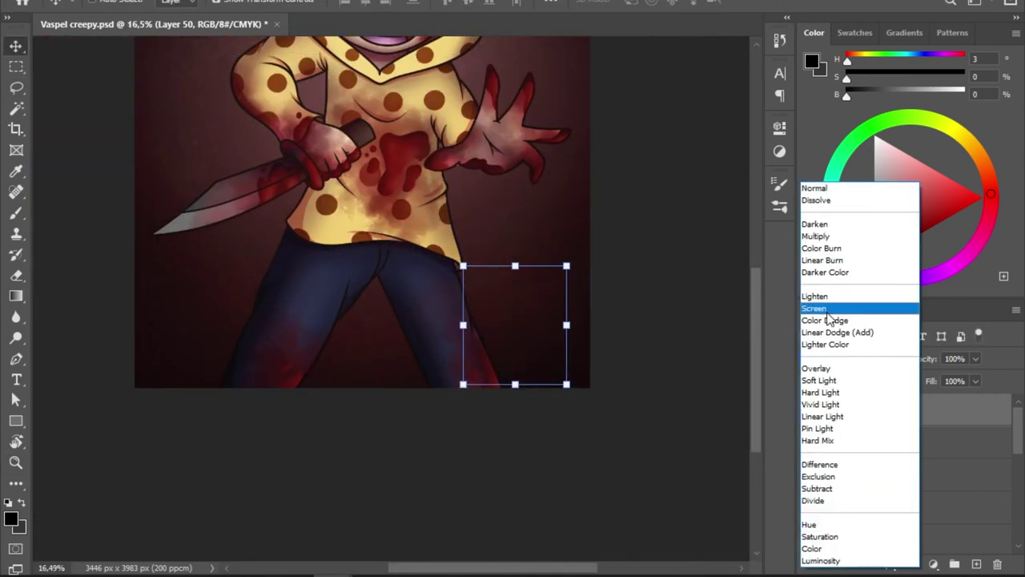
left_click(813, 499)
mouse_move(975, 357)
left_mouse_down()
mouse_move(930, 379)
mouse_move(947, 381)
left_mouse_up()
key("ctrl+s")
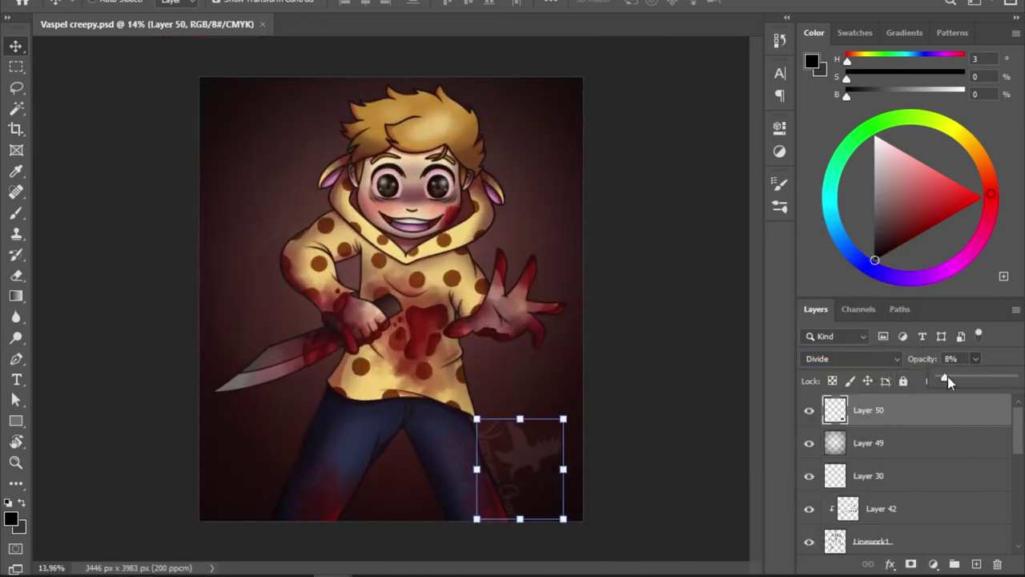